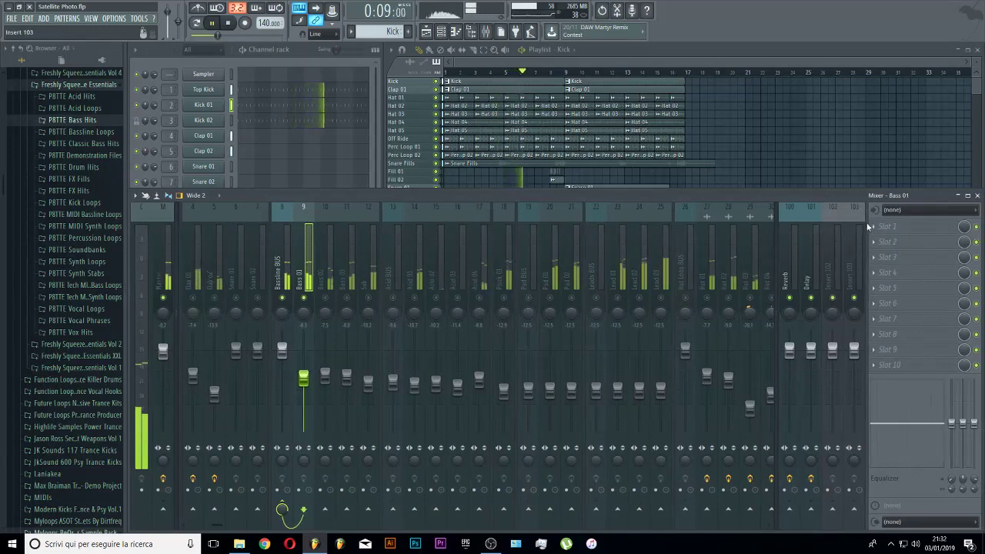
- Add Fruity parametric EQ 2 to Bass 01, high-passing at about 193 Hz and boosting the upper highs with peaking band 2
click(870, 226)
click(831, 439)
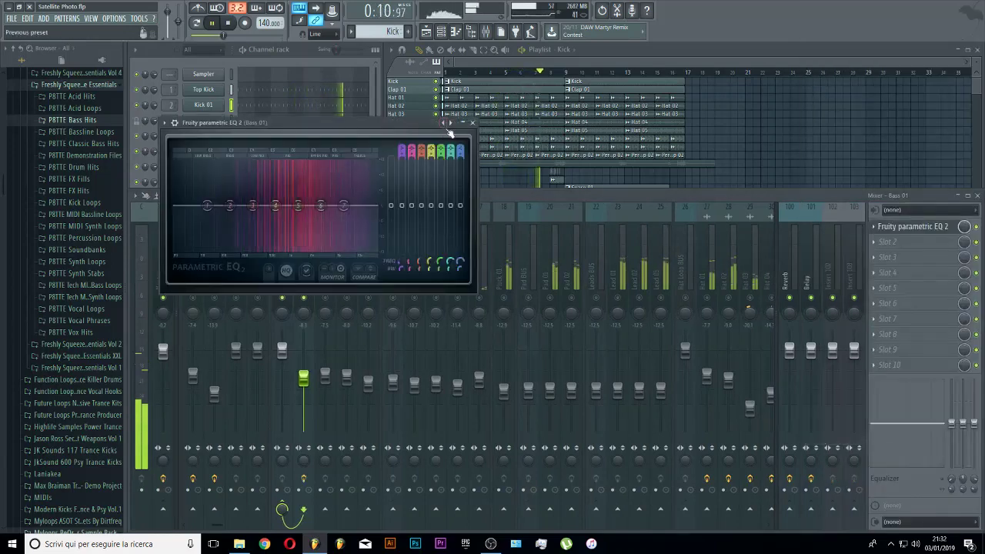
click(444, 124)
drag(207, 211, 232, 205)
right_click(411, 147)
click(413, 154)
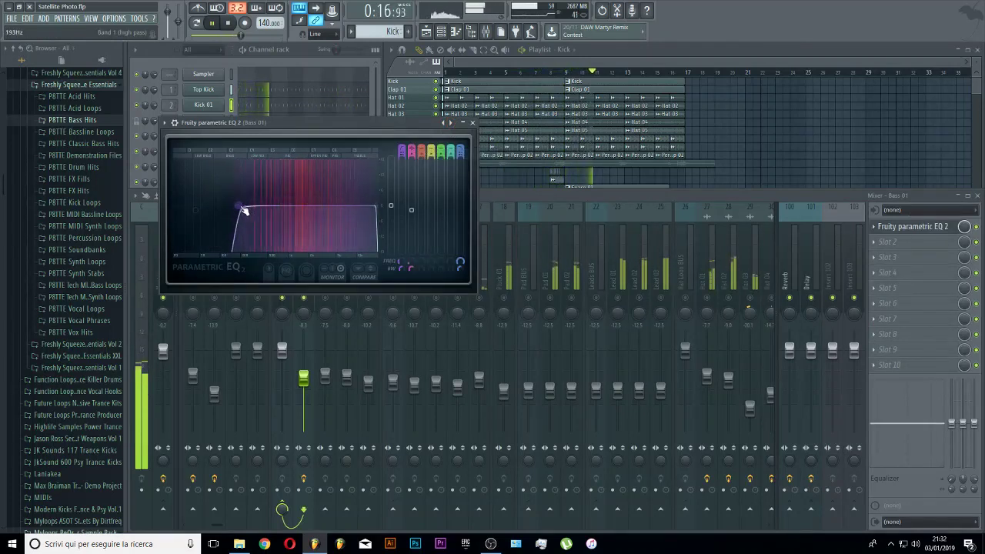
drag(197, 210, 195, 210)
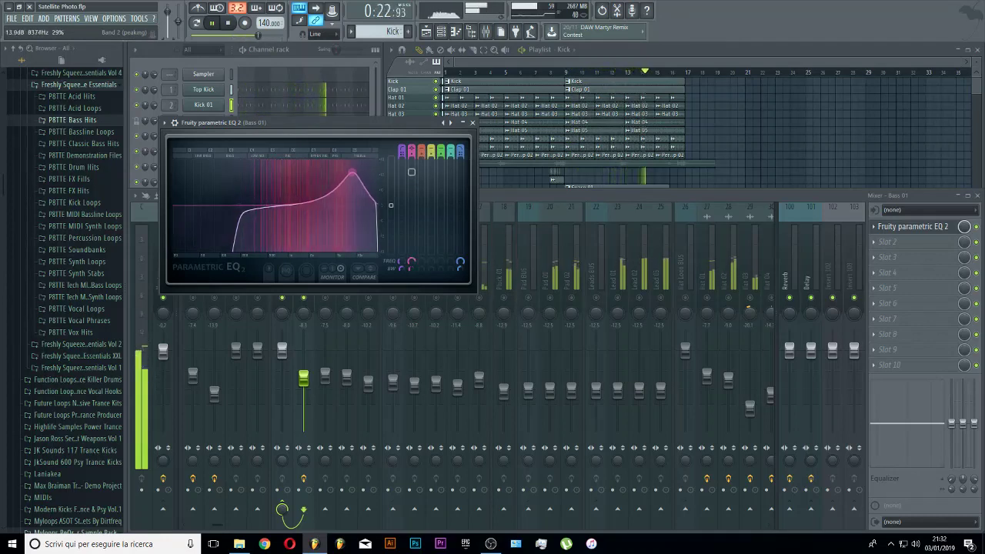
drag(352, 174, 367, 166)
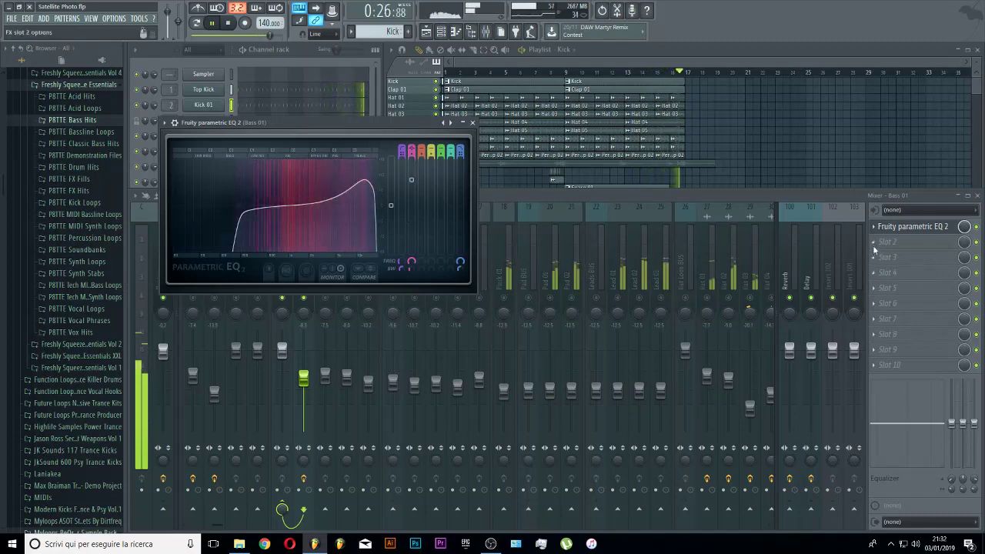
- Add CamelCrusher after the EQ on Bass 01, turn off Phat Mode and adjust the compressor amount and tube distortion
click(873, 245)
click(842, 105)
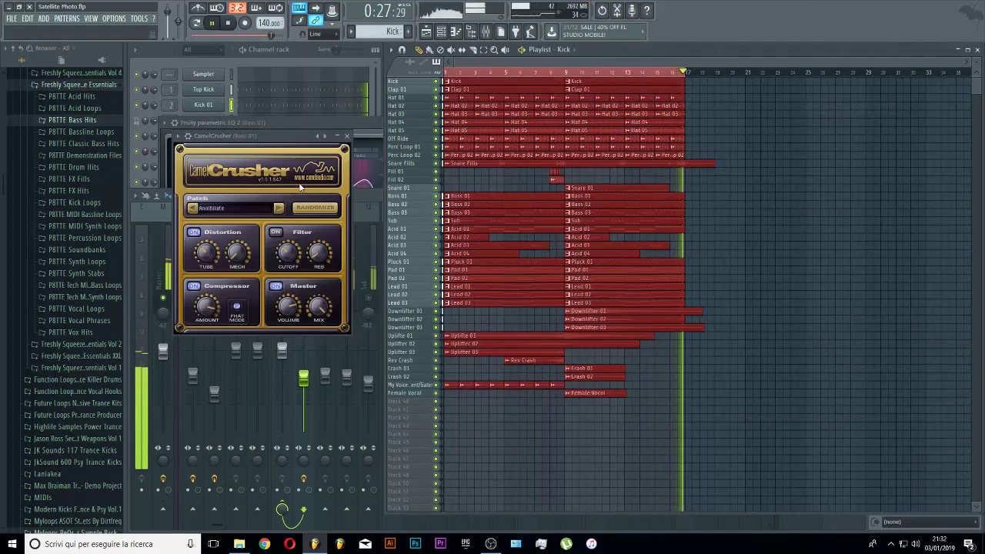
click(237, 308)
drag(207, 308, 210, 341)
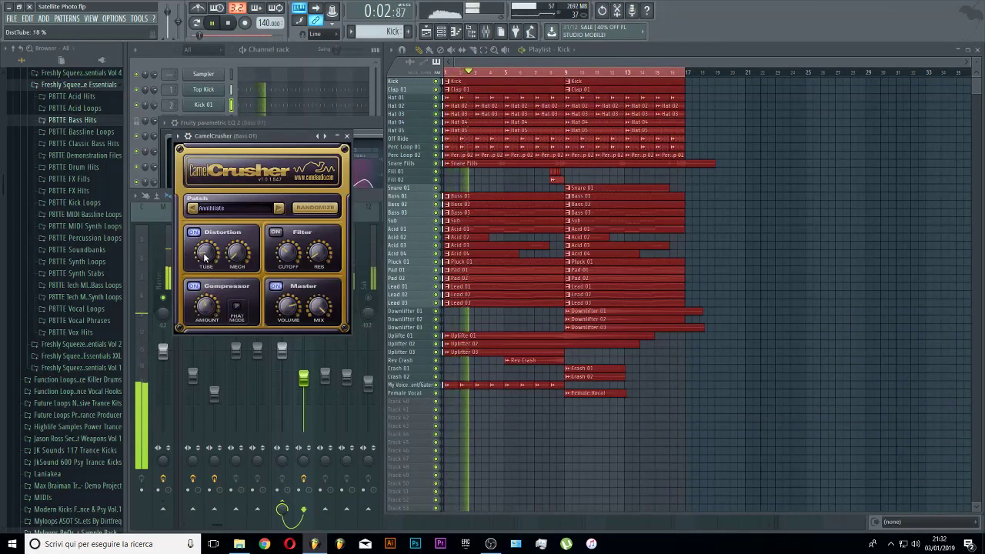
key(Escape)
key(Escape)
click(307, 256)
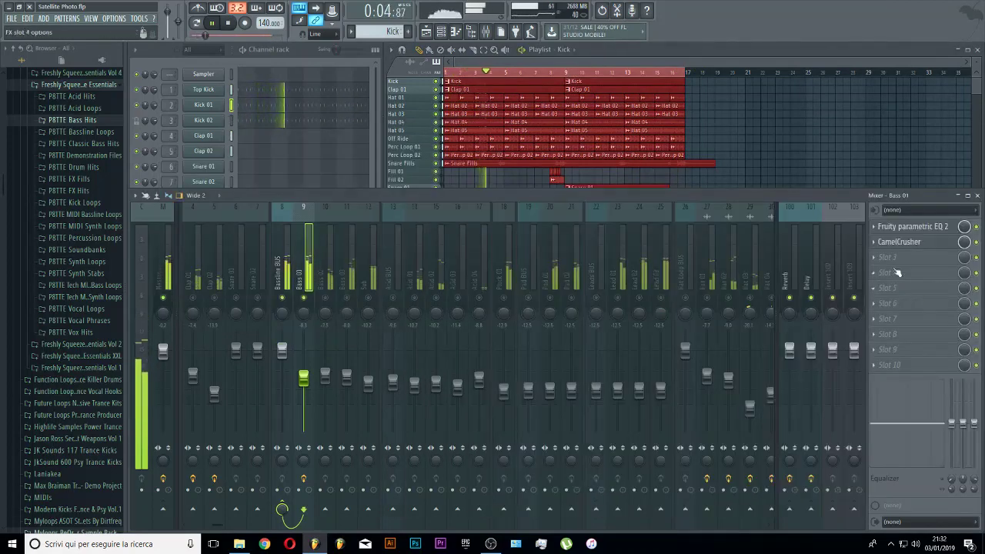
- Add a second Fruity parametric EQ 2 after CamelCrusher on Bass 01, dipping the mids and gently lifting the highs
click(885, 260)
click(847, 415)
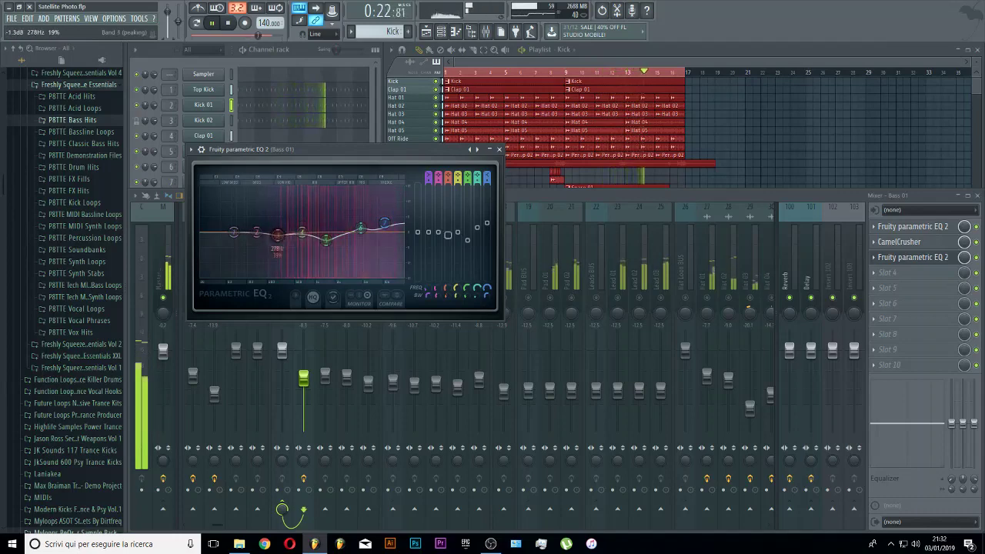
click(500, 149)
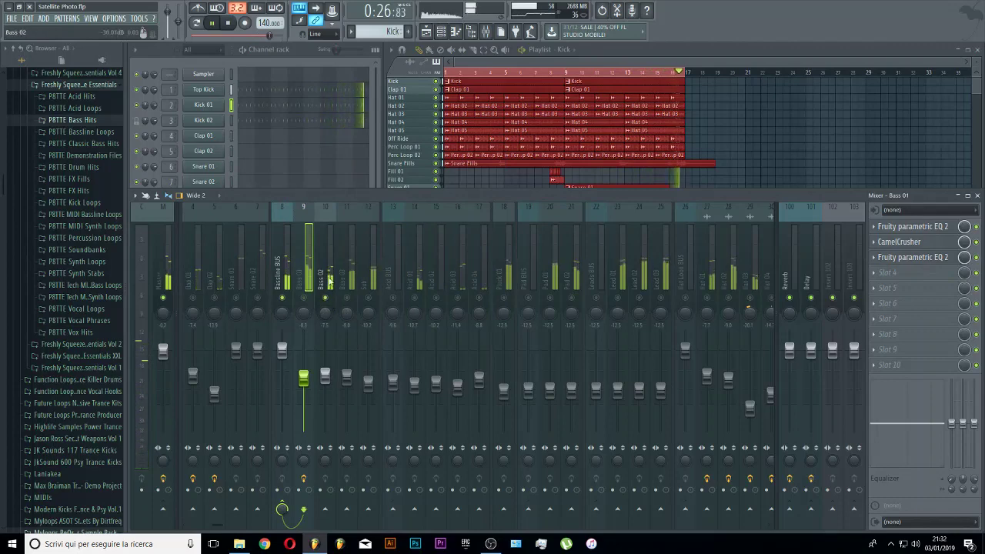
- Raise Bass 02 to about -2.5 dB and add Fruity parametric EQ 2, rolling off the lows and boosting low mids and highs
click(326, 298)
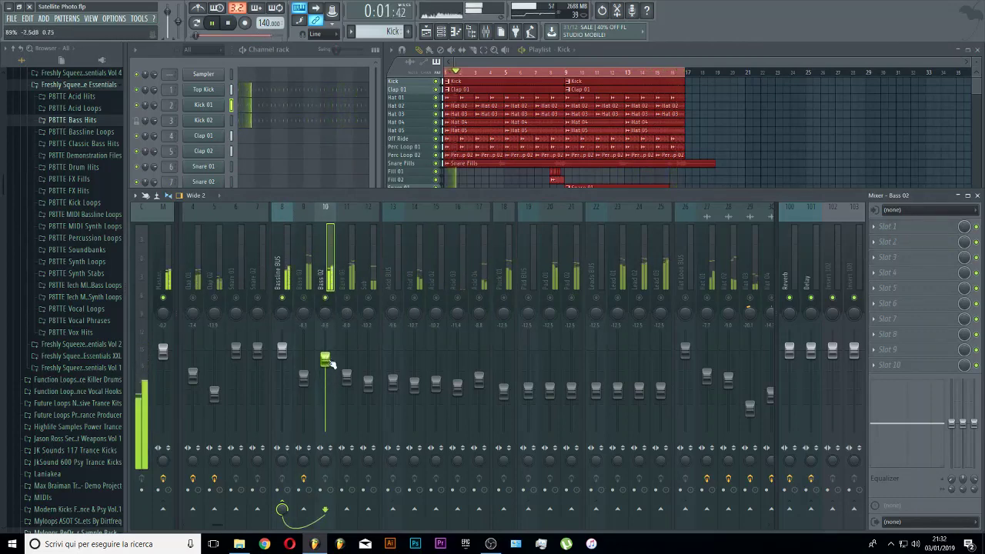
click(886, 226)
click(855, 441)
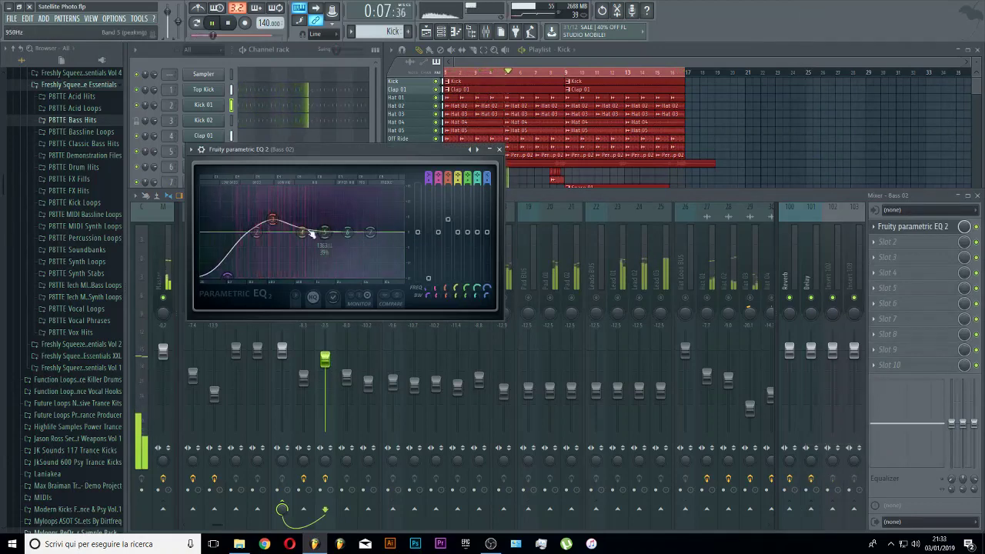
mouse_move(325, 232)
mouse_down()
mouse_move(357, 224)
mouse_move(346, 226)
mouse_move(382, 192)
mouse_move(341, 225)
mouse_up()
drag(382, 194, 337, 237)
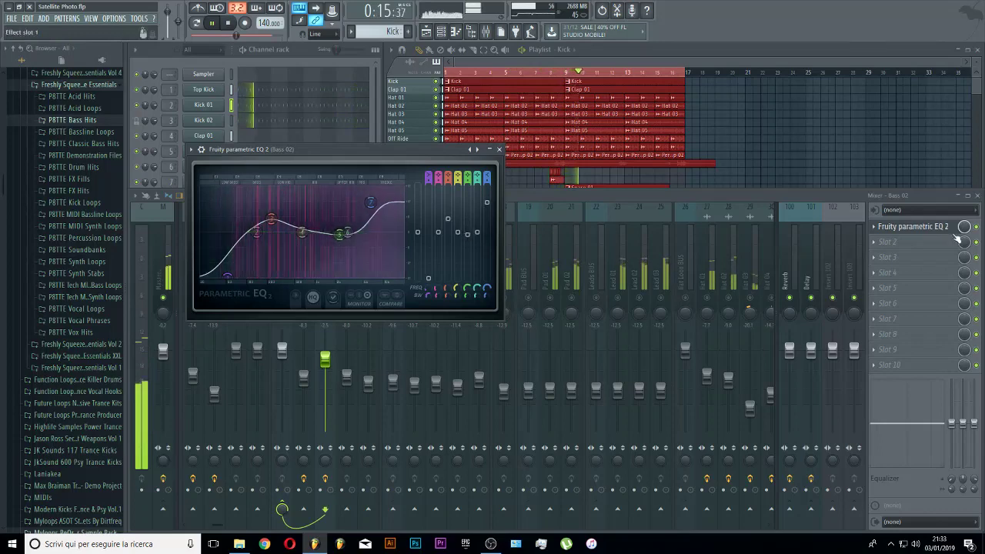
- Add CamelCrusher with Phat Mode off, followed by FabFilter Saturn, to the Bass 02 effects chain
click(879, 243)
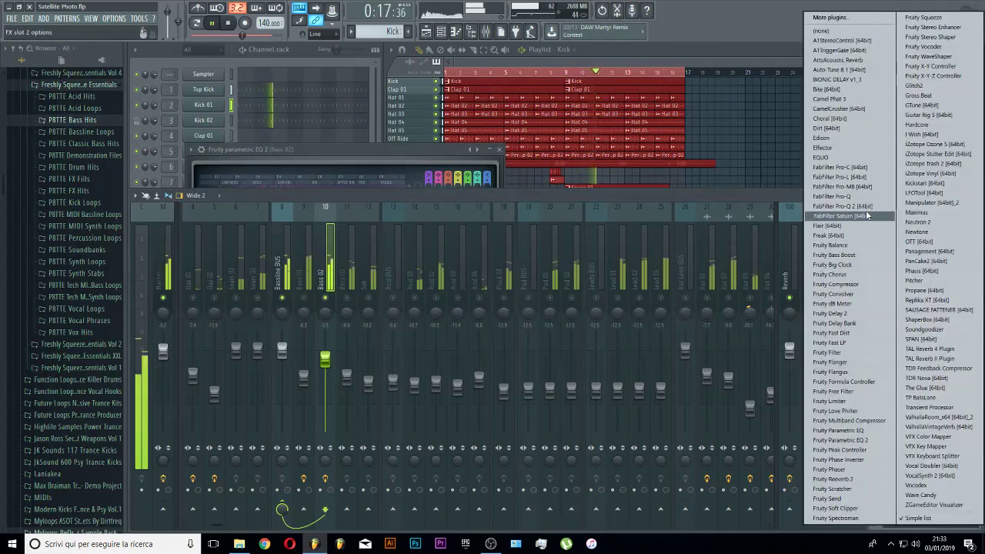
click(836, 109)
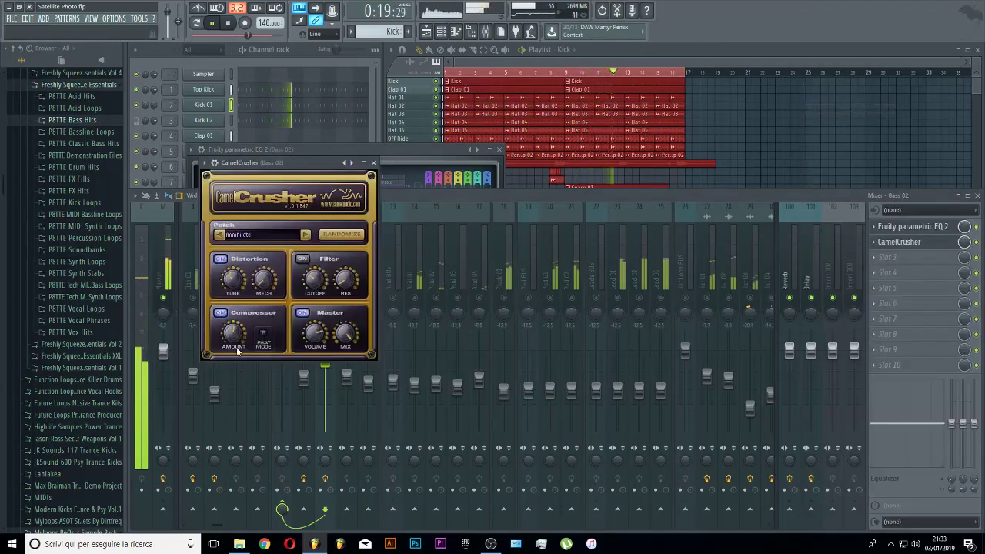
click(876, 287)
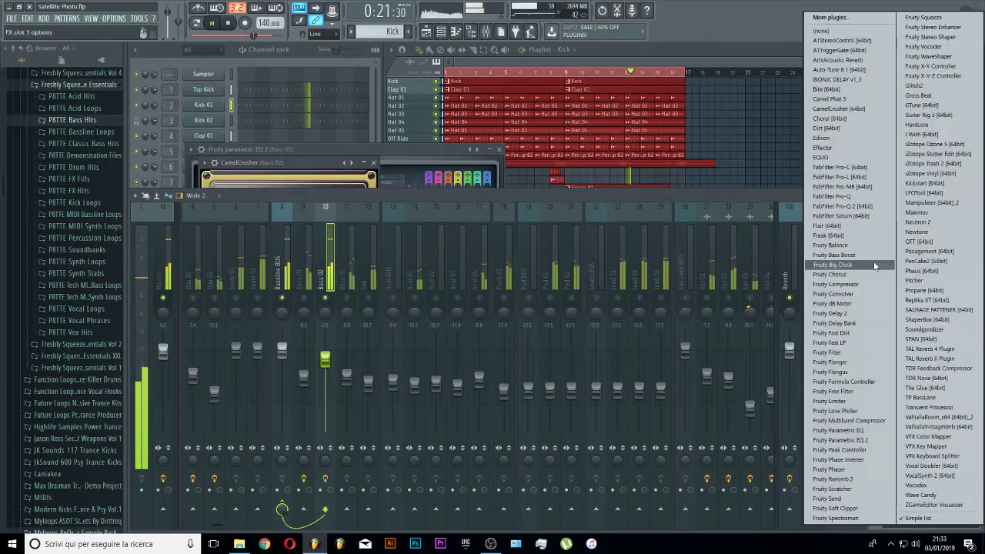
click(872, 223)
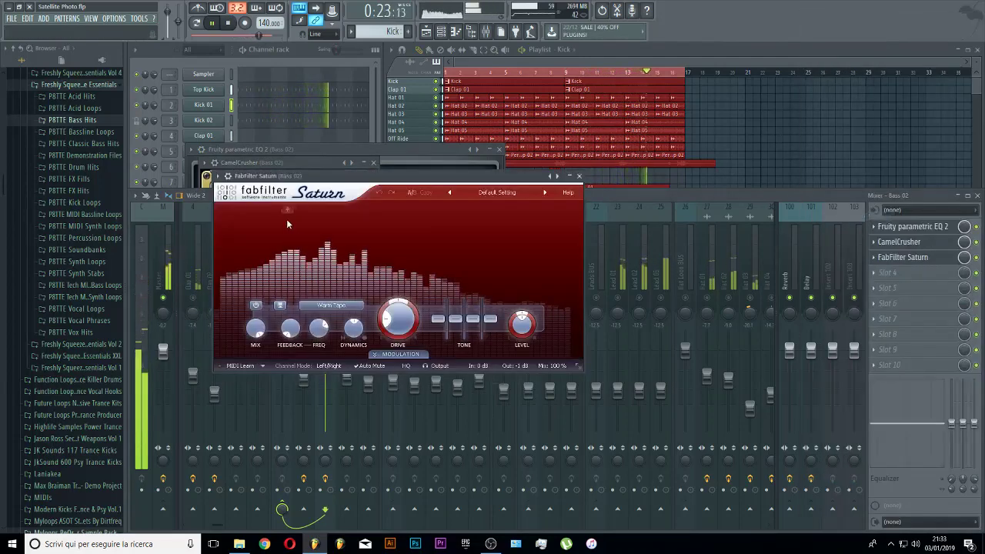
- Split Saturn into two bands, move the crossover higher, and set band 2 to Gentle Saturation
click(314, 212)
click(224, 208)
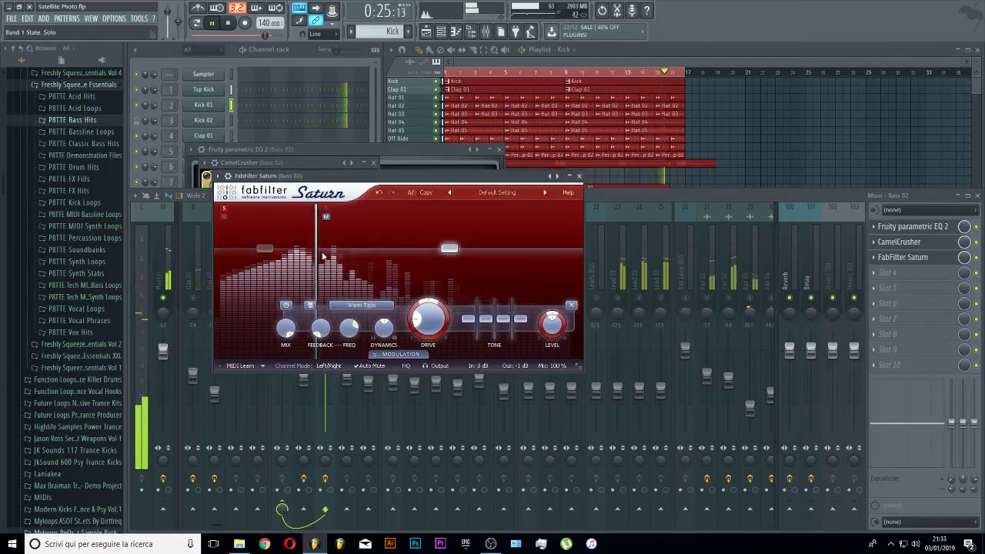
drag(316, 254, 354, 254)
click(362, 305)
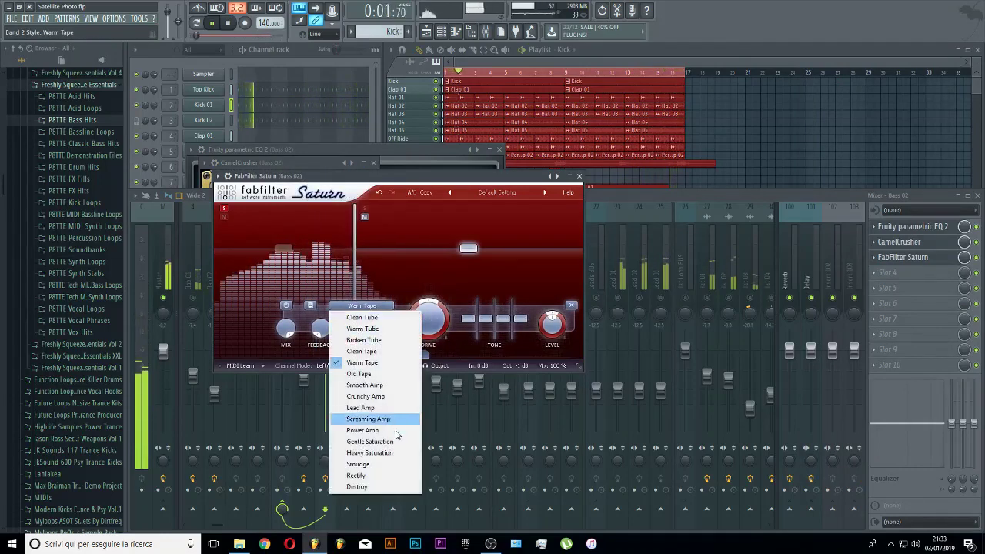
click(370, 441)
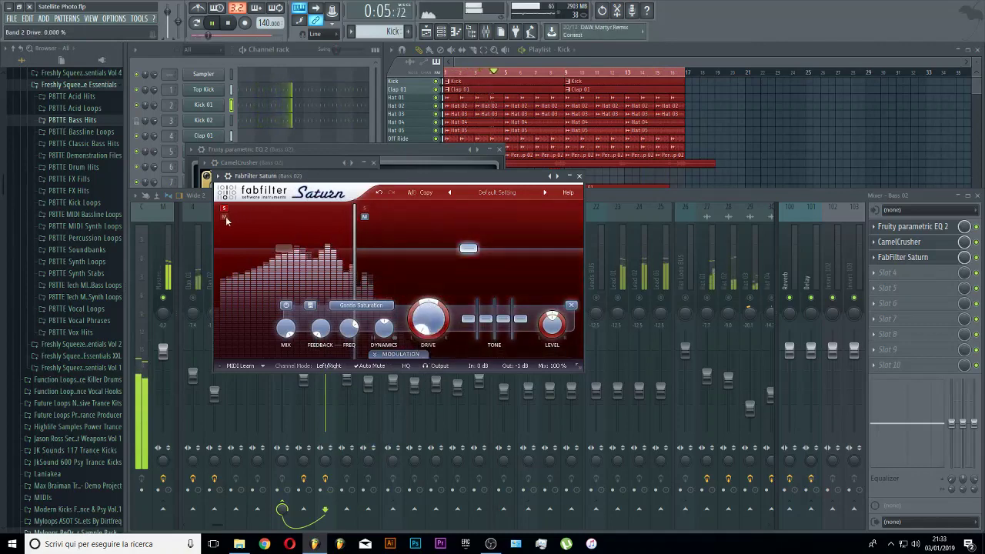
- Set Saturn's band 1 to Gentle Saturation and raise its drive and level slightly
click(308, 266)
click(312, 306)
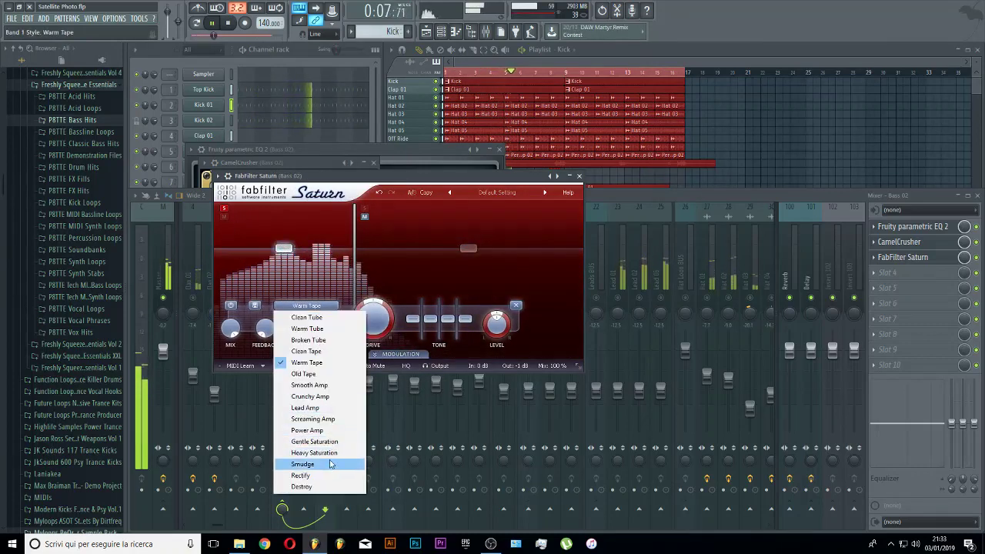
click(319, 441)
mouse_move(376, 251)
mouse_down()
mouse_move(382, 226)
mouse_move(380, 256)
mouse_move(384, 245)
mouse_move(372, 244)
mouse_up()
drag(284, 252, 284, 244)
- Solo band 2 in Saturn, split off a third high band and lower its crossover slightly below 2711 Hz
click(364, 210)
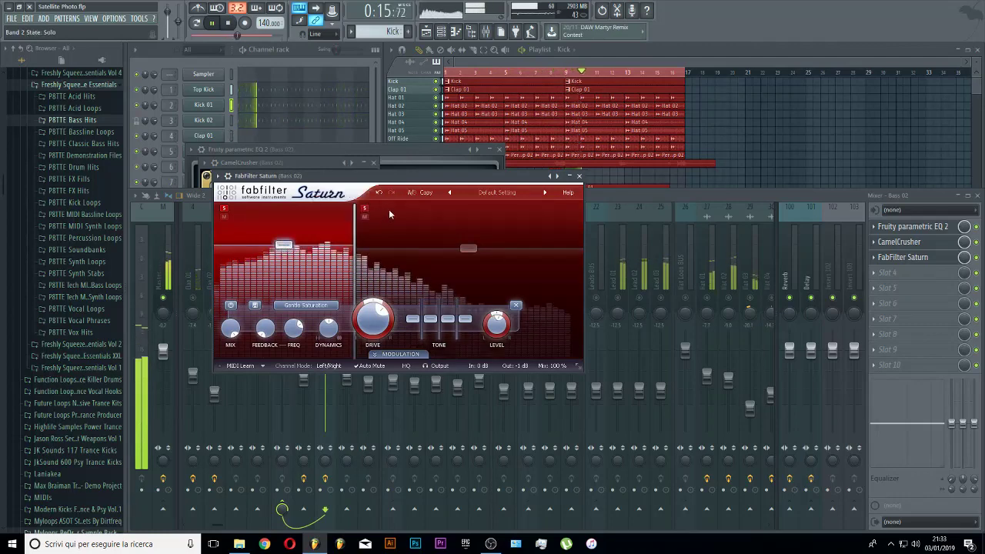
click(474, 211)
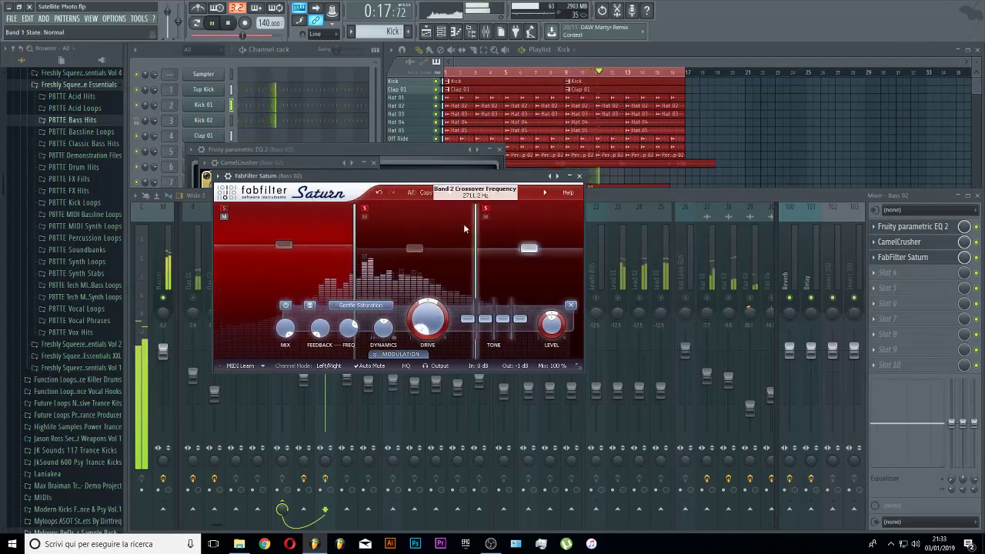
drag(475, 231, 463, 248)
- Audition Heavy Saturation, Screaming Amp, Clean Tape, Clean Tube, Destroy and Gentle Saturation as band 3's style while varying its drive
click(361, 306)
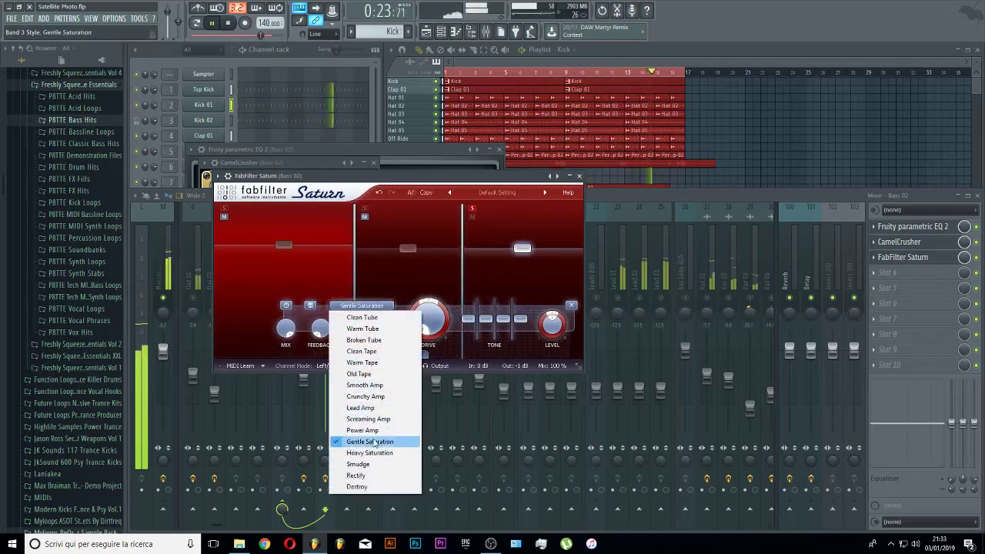
click(362, 442)
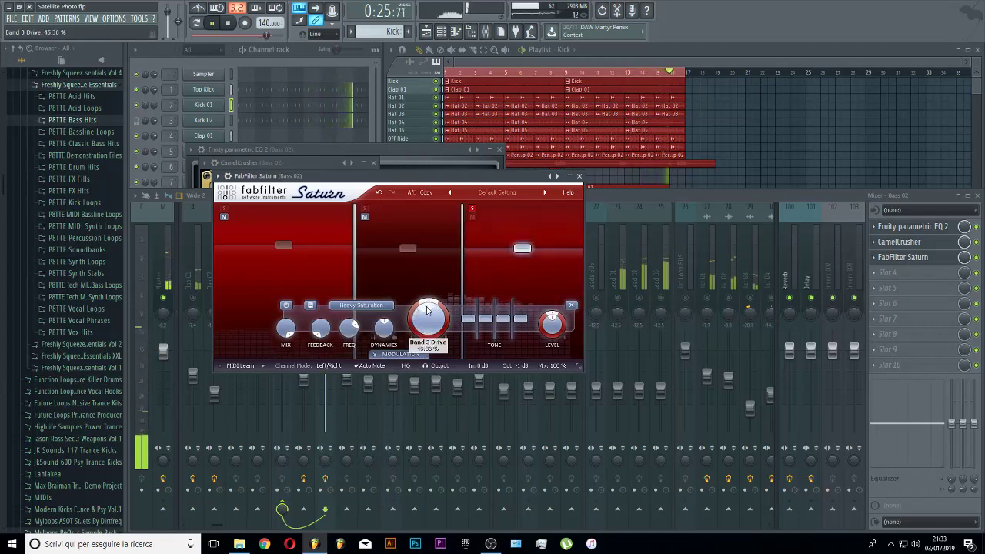
click(361, 306)
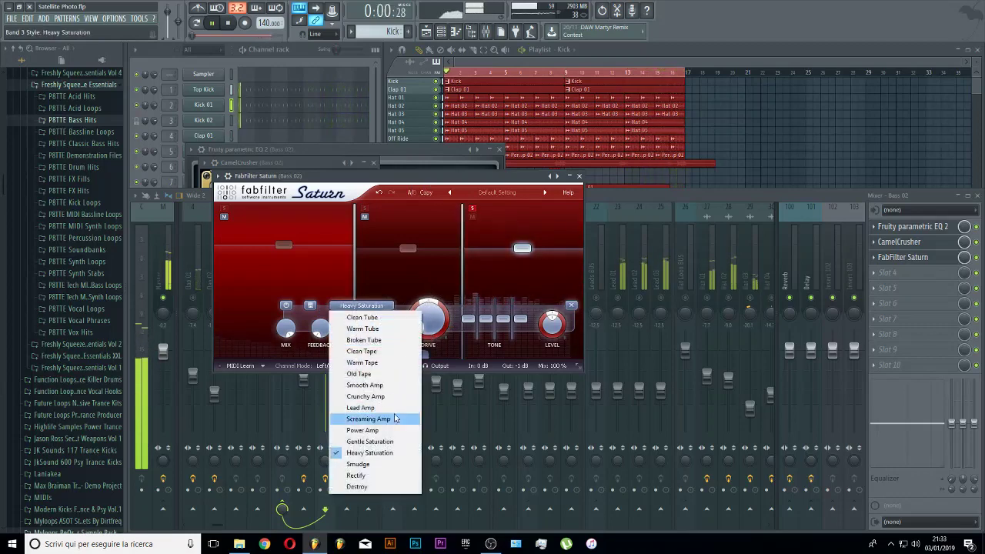
click(395, 418)
click(377, 306)
click(385, 352)
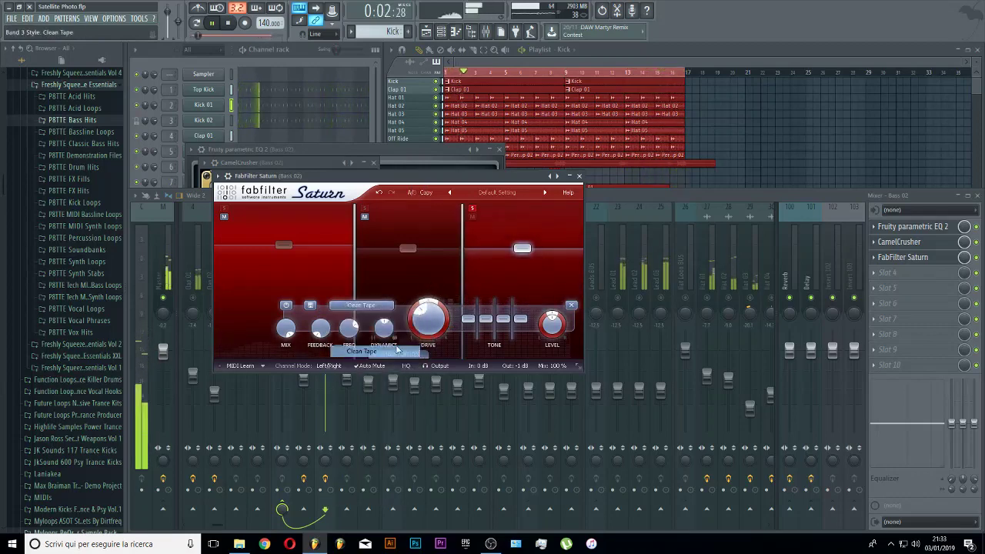
click(376, 308)
click(377, 318)
click(378, 307)
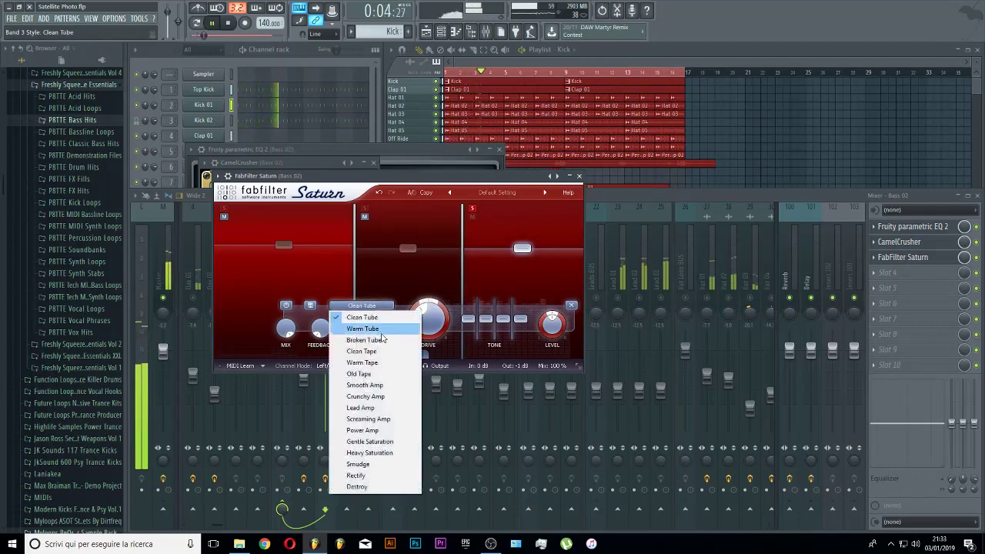
click(356, 486)
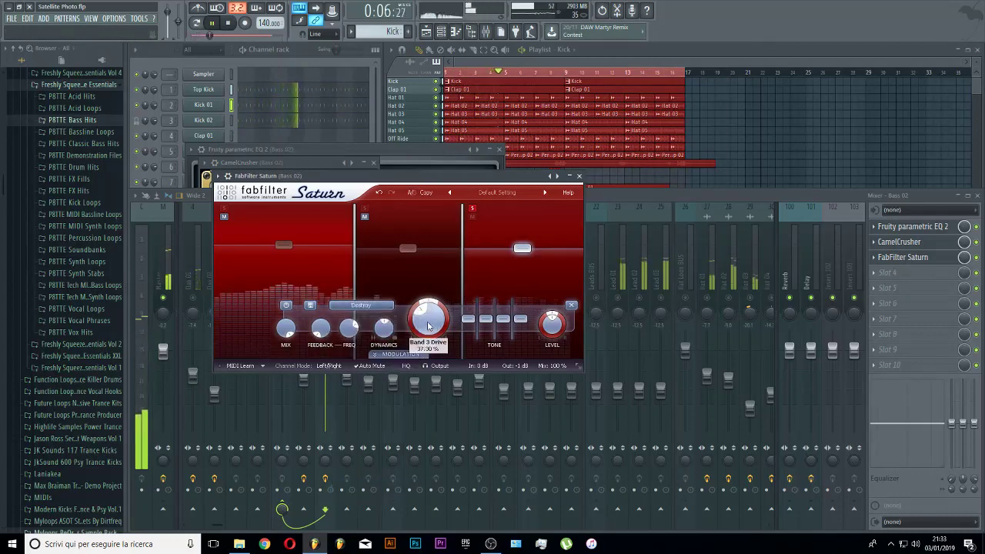
click(361, 305)
click(369, 442)
- Set band 3's style to Destroy, adjust its drive and set its mix to about 69%
click(361, 305)
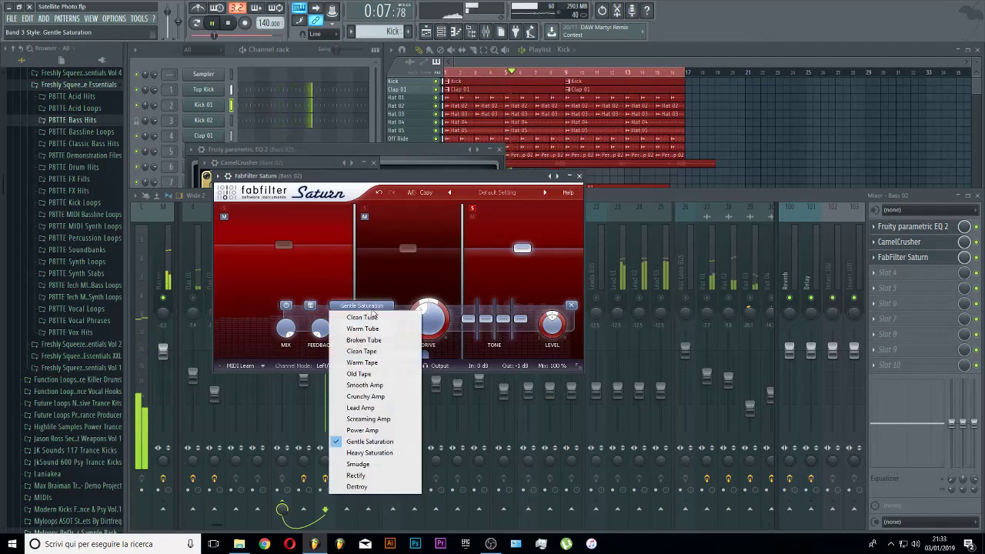
click(362, 485)
drag(432, 396, 412, 380)
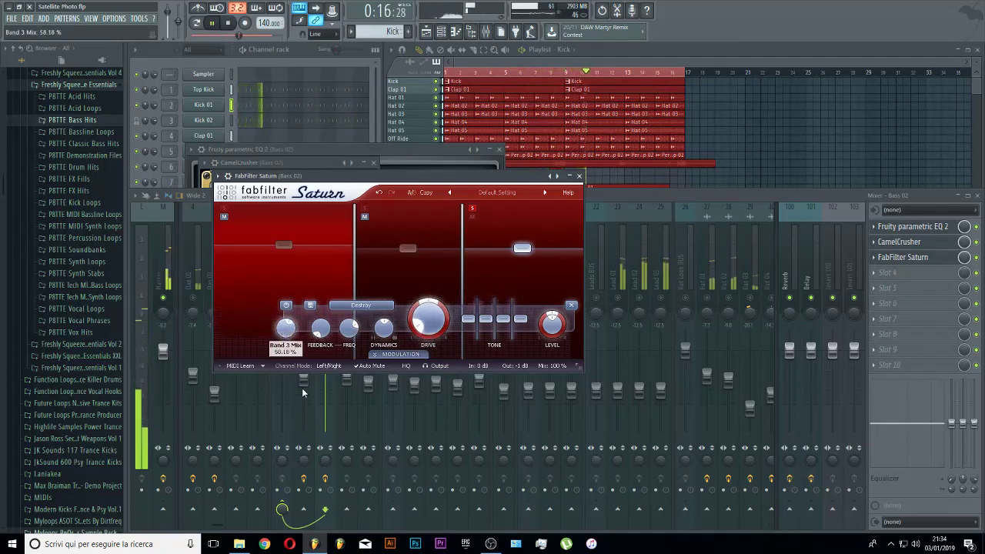
drag(302, 389, 303, 369)
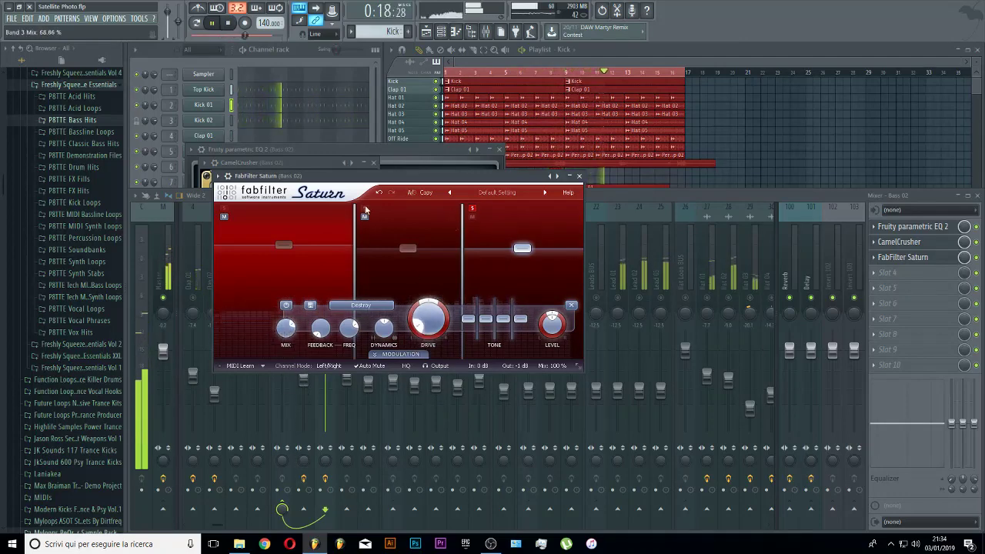
- Set Saturn's band 3 level to about +2.5 dB and band 2 to about -2 dB with roughly 38% drive
click(410, 248)
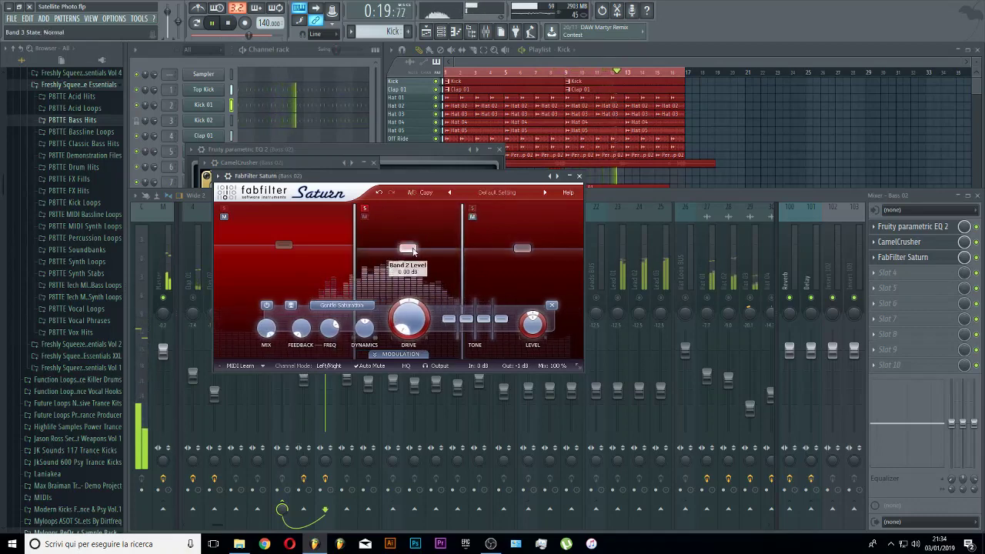
click(526, 246)
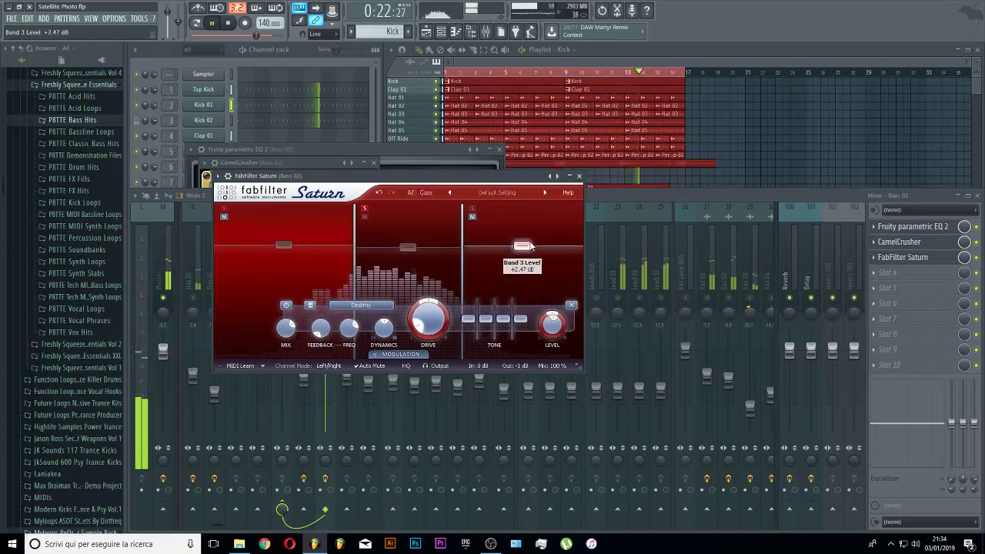
click(408, 249)
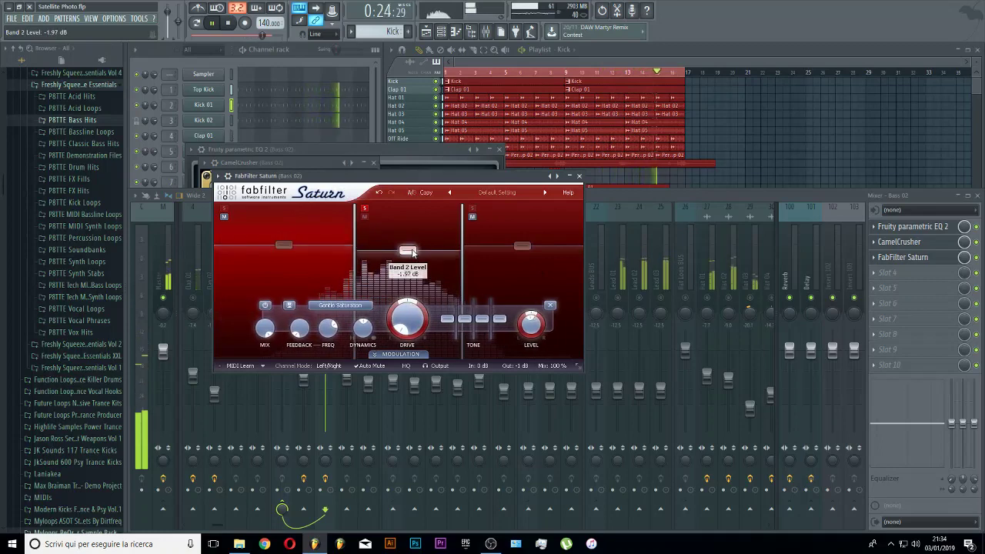
drag(411, 323, 413, 255)
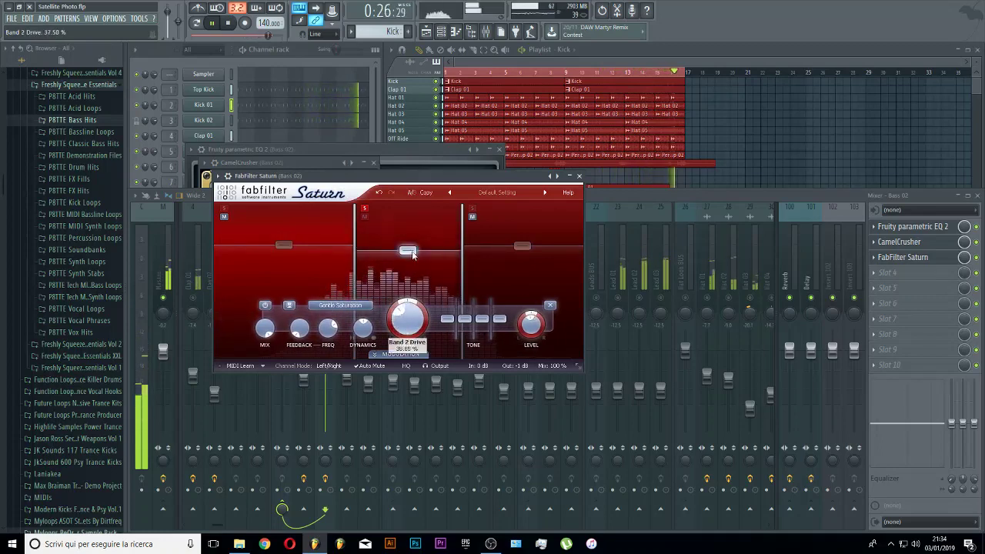
- Raise Saturn's band 2 drive to about 51%, take the band out of solo and toggle the plugin's bypass to compare
scroll(419, 206, up, 3)
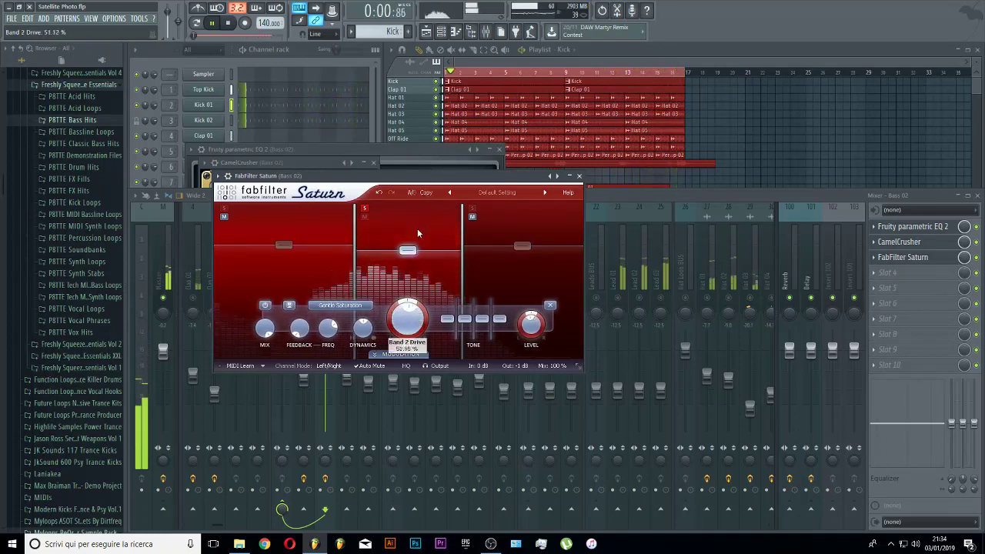
click(365, 208)
click(579, 176)
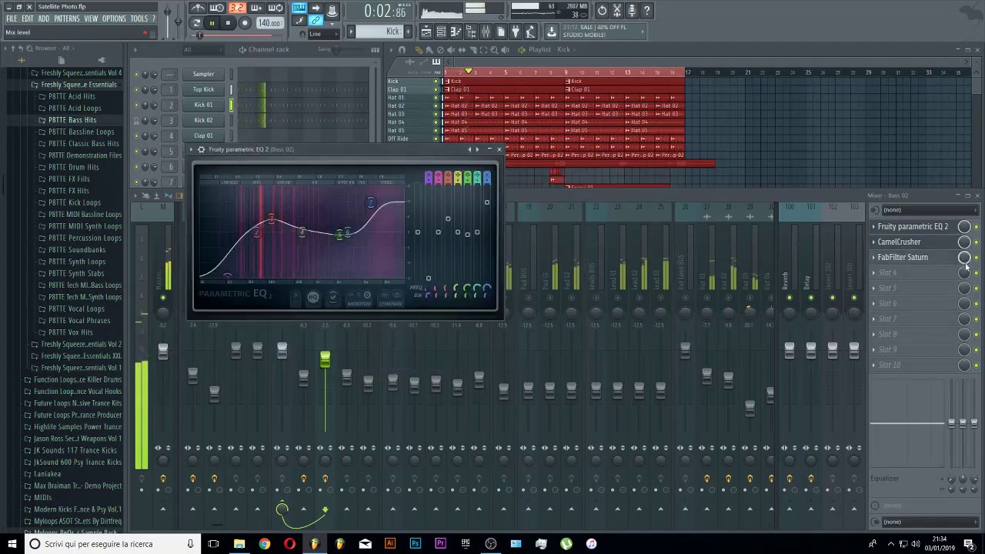
click(977, 258)
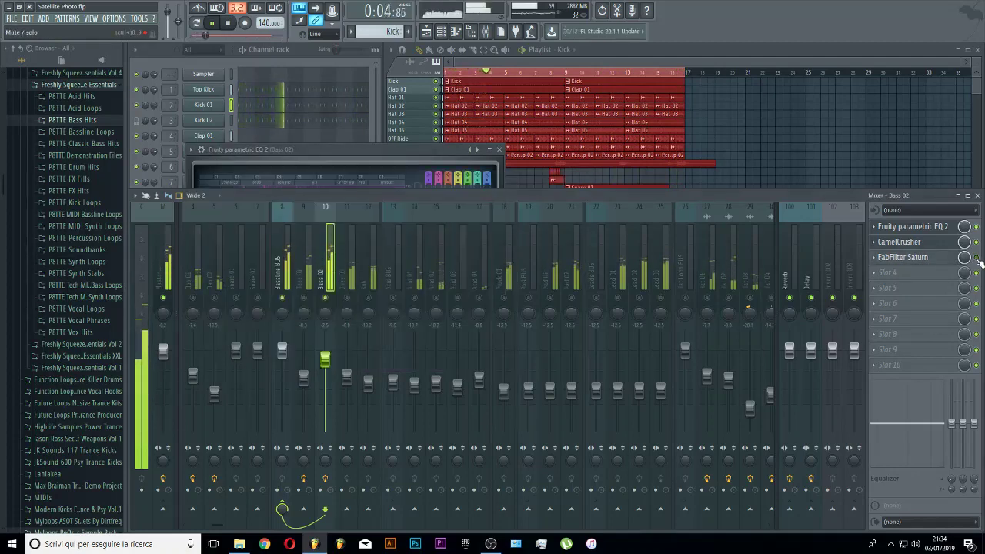
- Select band 3 in Bass 02's Saturn and reduce its drive to a low amount
click(912, 257)
click(524, 243)
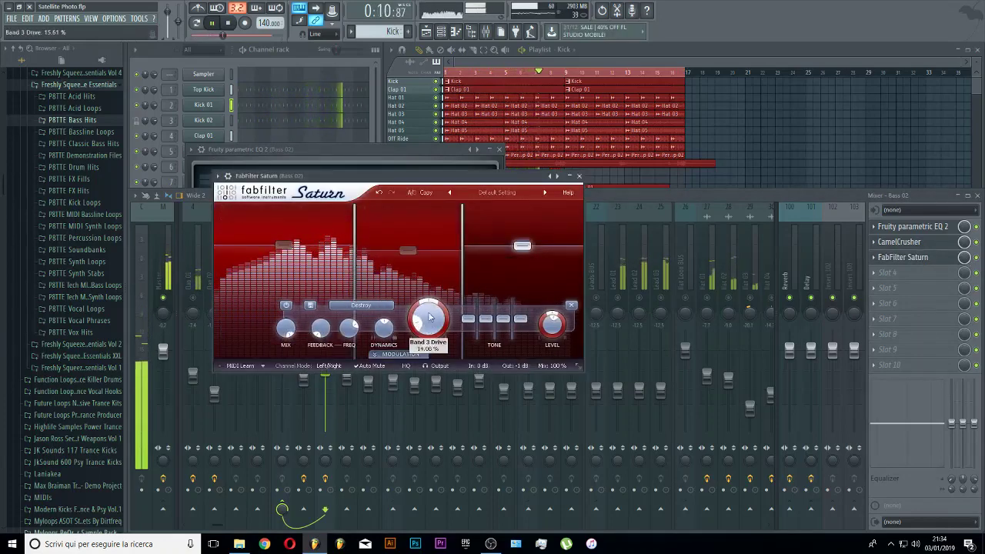
drag(431, 324, 448, 386)
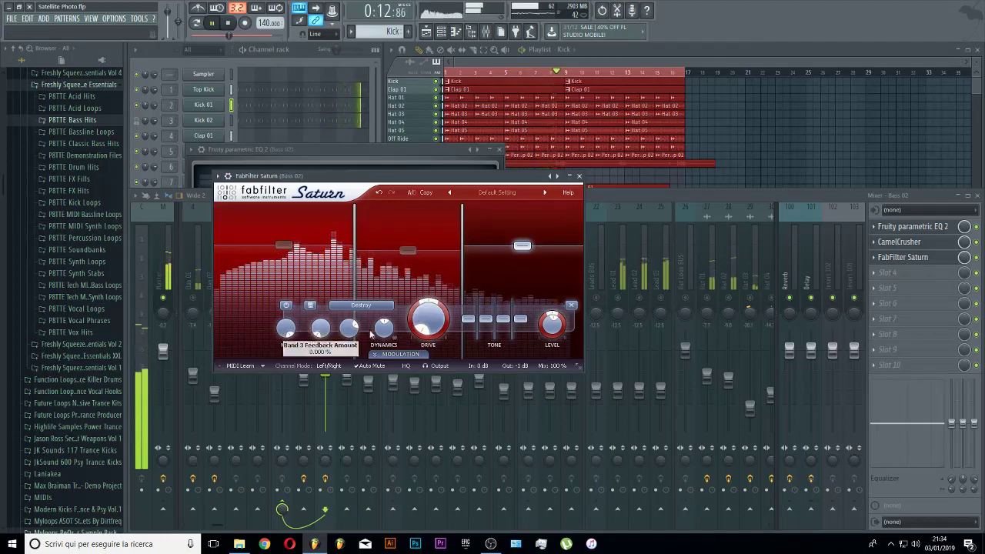
drag(430, 327, 432, 322)
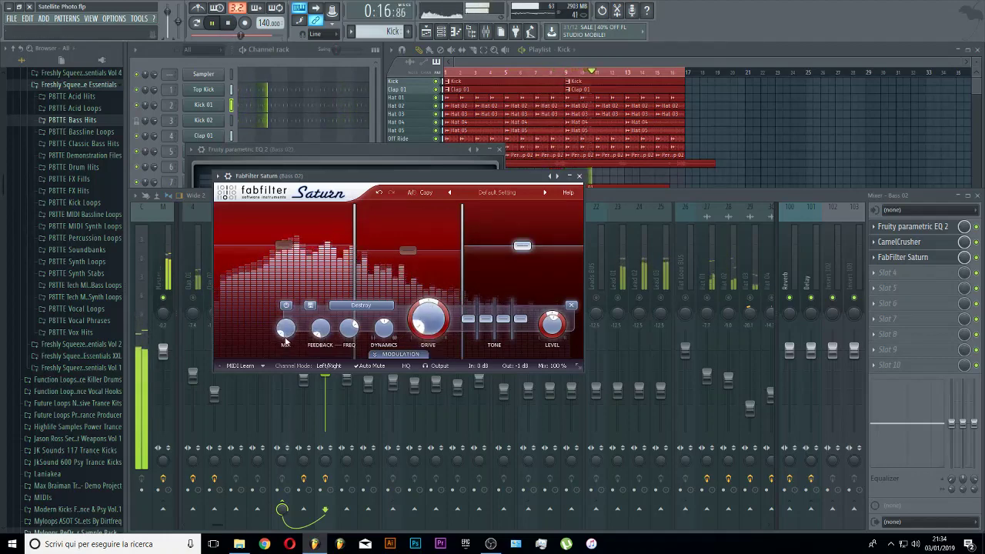
drag(419, 328, 420, 322)
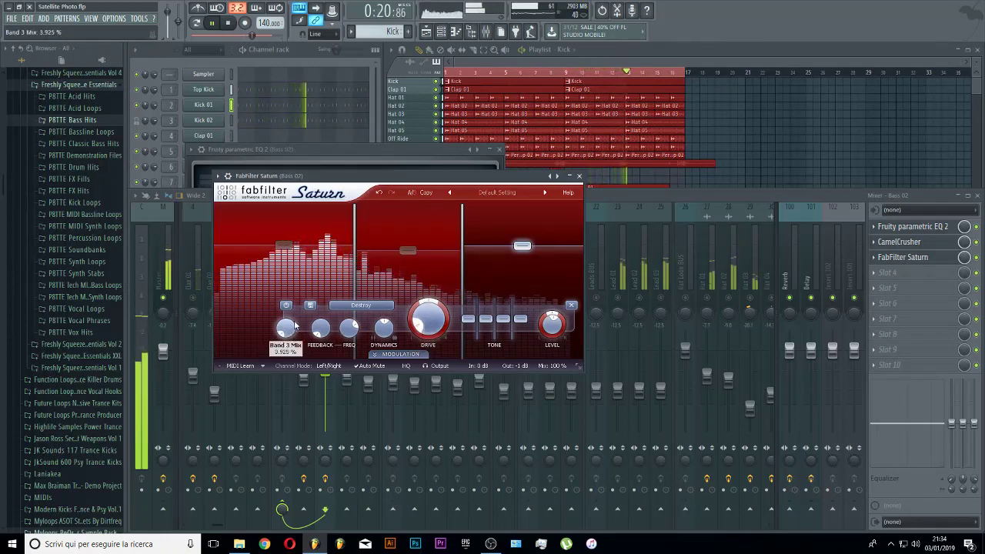
- Raise Saturn band 3's mix to roughly half, then compare Bass 02 with Saturn switched off and on
drag(294, 325, 300, 247)
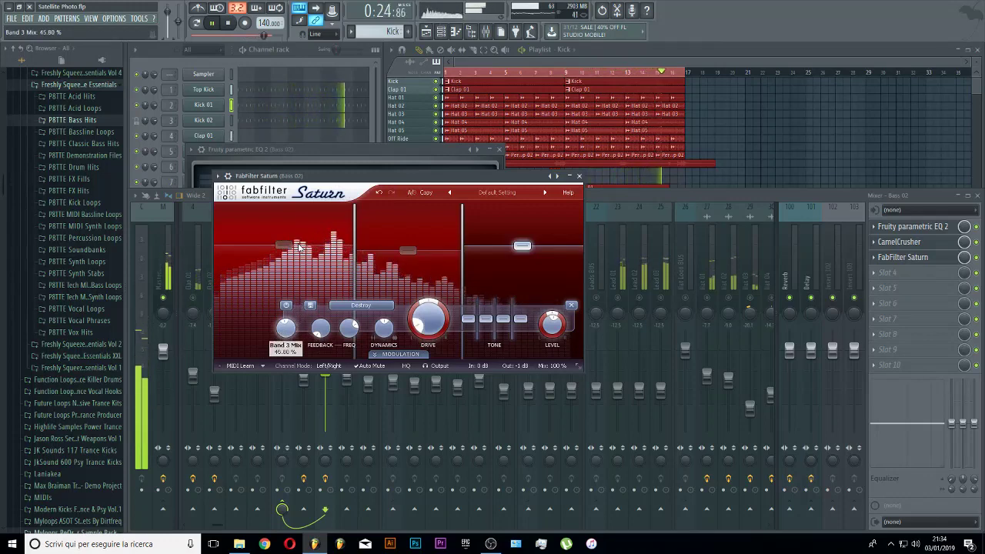
drag(307, 213, 306, 232)
double_click(432, 321)
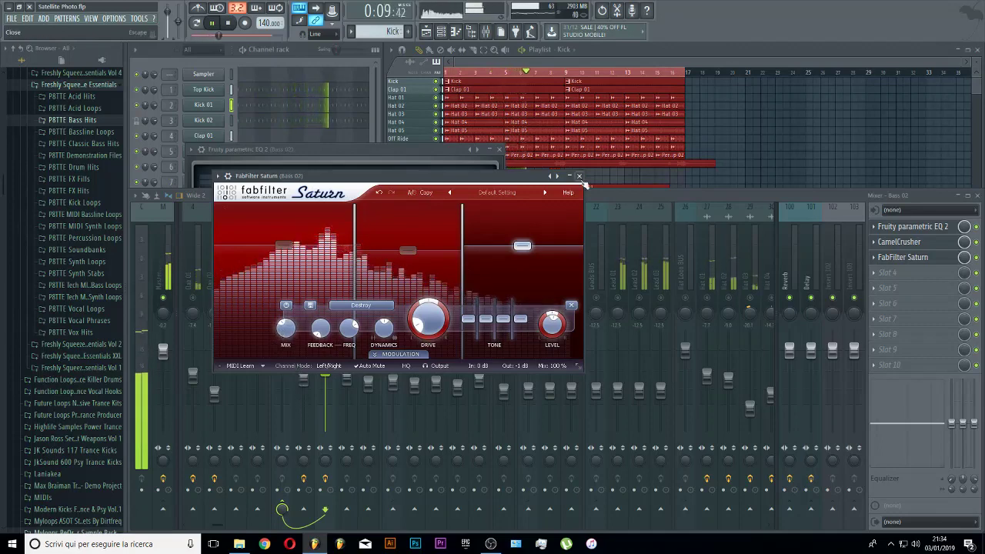
click(920, 258)
click(977, 259)
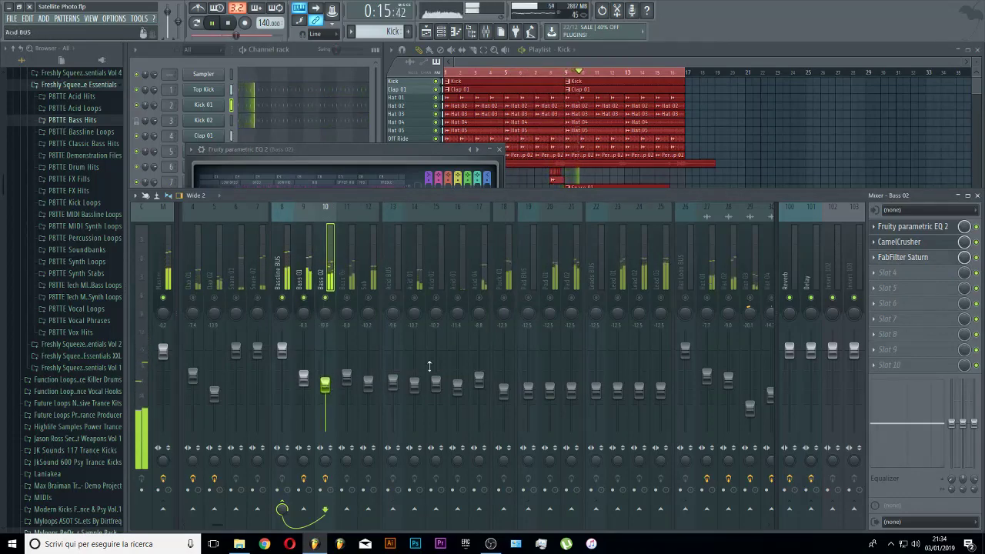
- Add a Fruity parametric EQ 2 in Bass 02's fourth slot and boost band 3 in the midrange
click(888, 275)
click(816, 435)
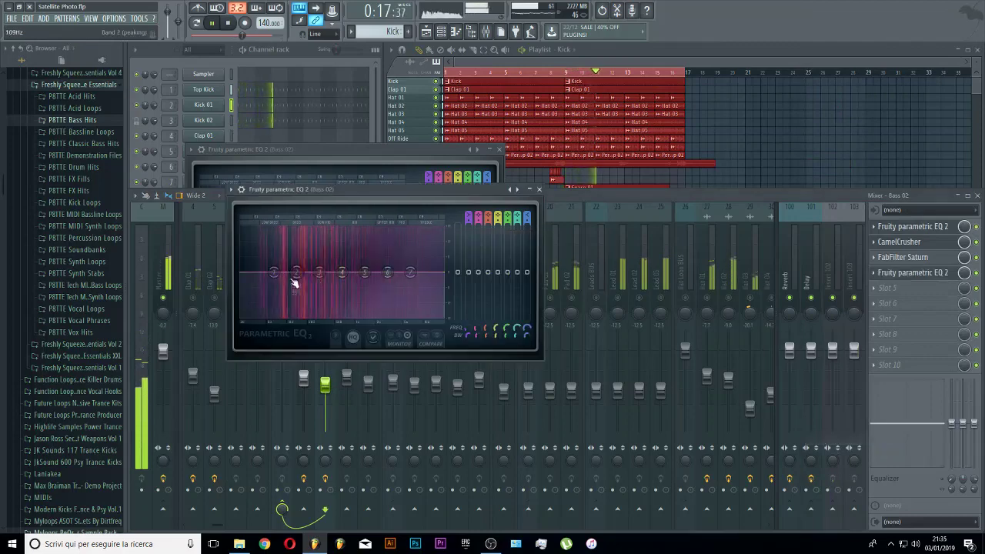
drag(309, 267, 342, 253)
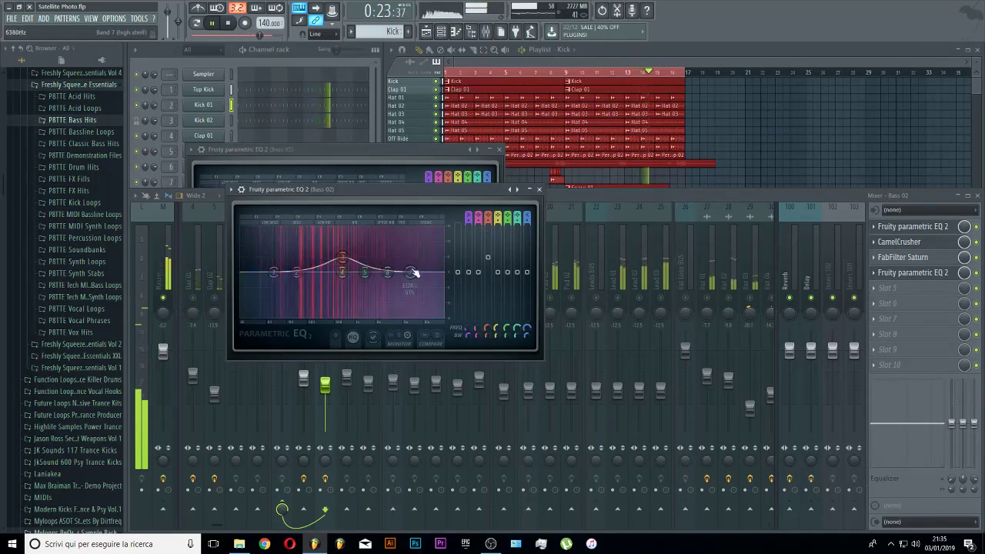
mouse_move(410, 272)
mouse_down()
mouse_move(425, 245)
mouse_move(411, 271)
mouse_up()
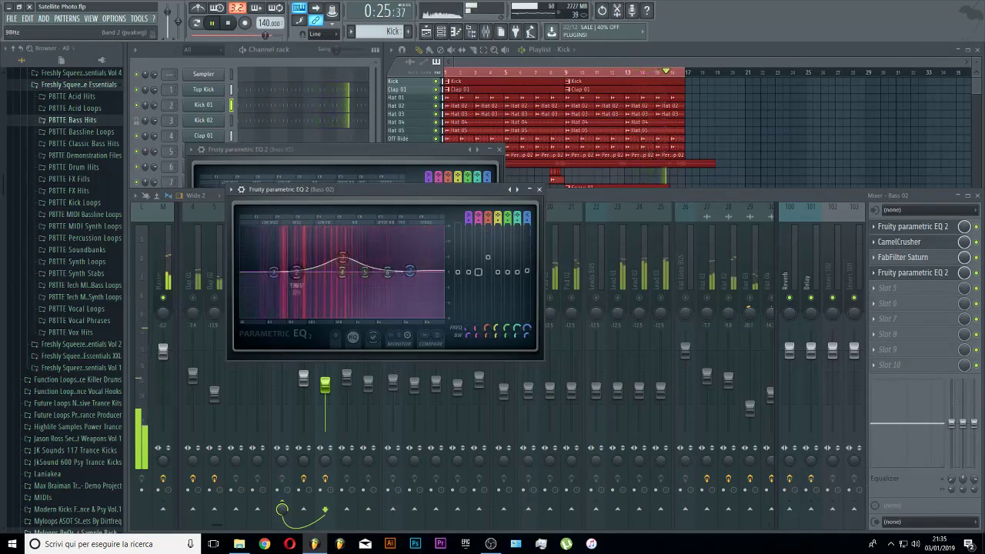
- Lift band 2 slightly, turn band 1 into a Steep 4 high-pass cutting the lows, and close Bass 02's plugin windows
drag(297, 272, 296, 264)
mouse_move(468, 218)
mouse_down()
mouse_move(468, 243)
mouse_move(468, 231)
mouse_up()
drag(274, 273, 288, 272)
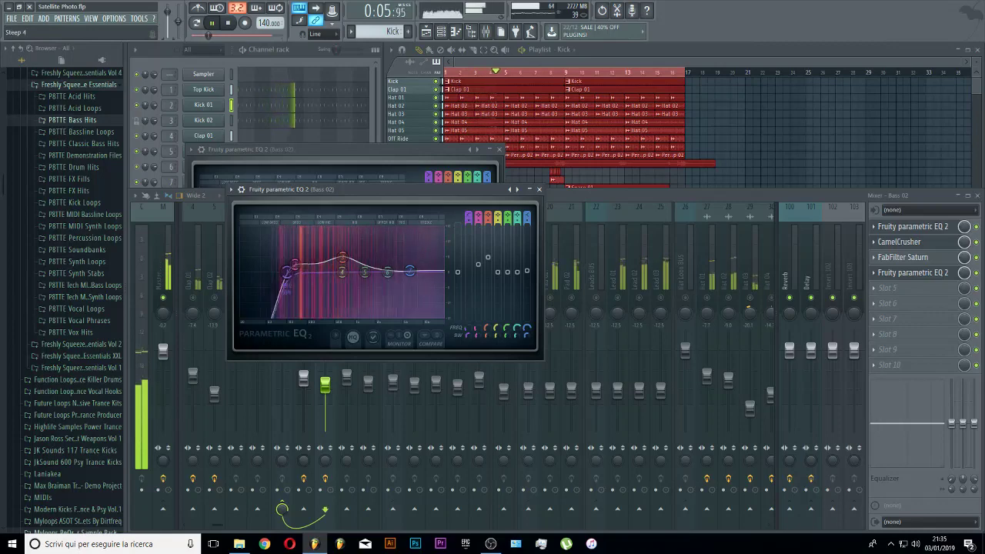
mouse_move(342, 257)
mouse_down()
mouse_move(338, 242)
mouse_move(341, 258)
mouse_up()
click(538, 188)
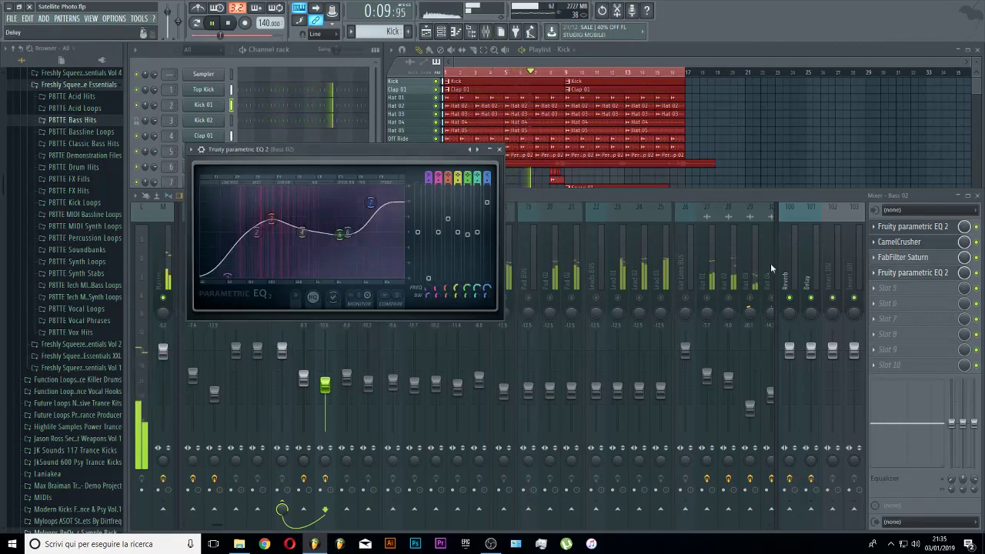
click(499, 150)
click(374, 163)
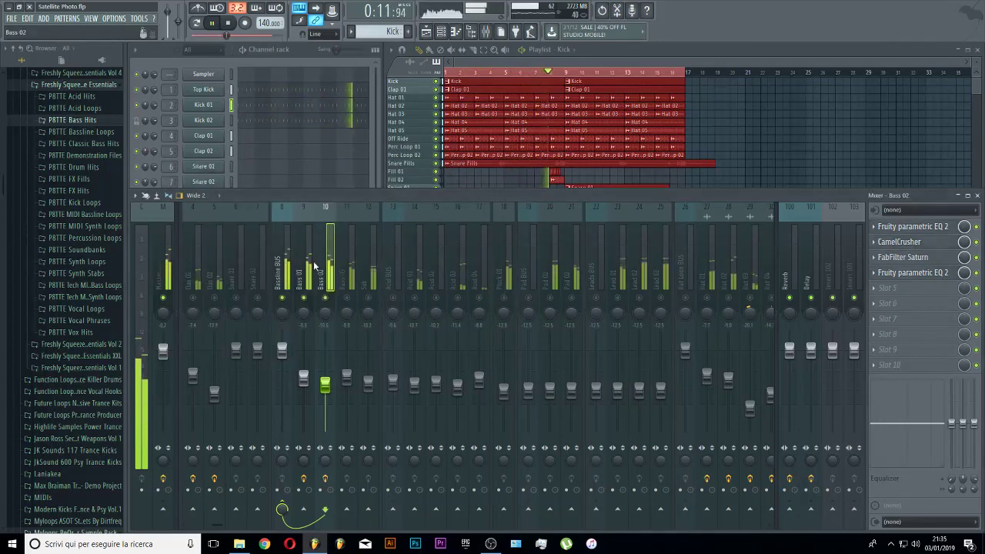
- Nudge a band slightly lower in frequency in Bass 01's first EQ and audition Bass 01 alone and with Bass 02
click(924, 228)
mouse_move(277, 210)
mouse_down()
mouse_move(371, 206)
mouse_move(187, 204)
mouse_move(267, 208)
mouse_up()
click(325, 301)
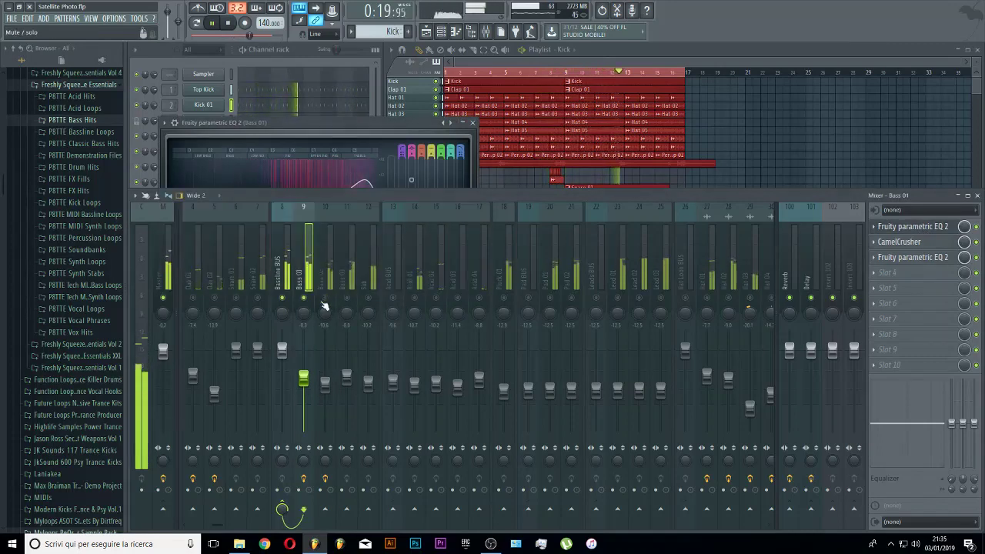
click(307, 298)
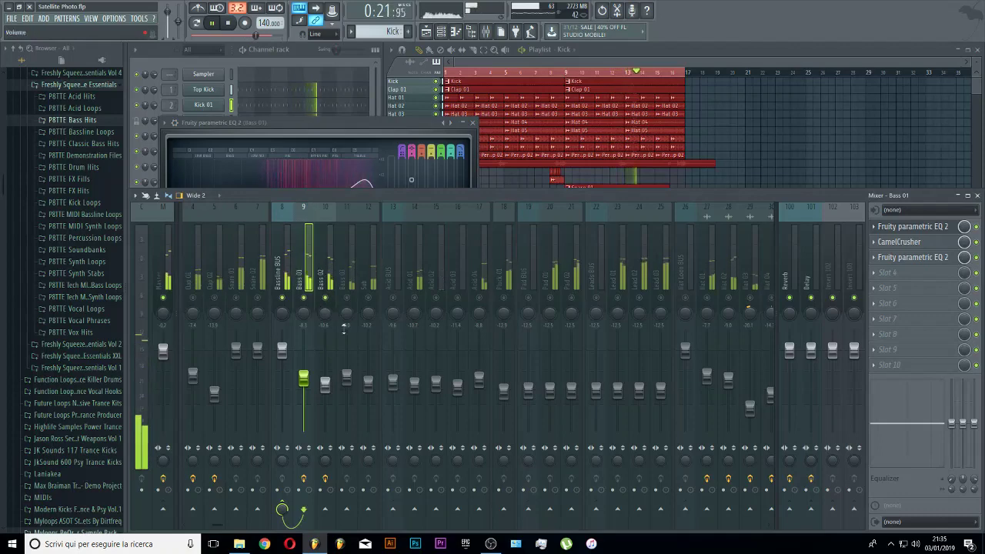
- Solo Bass 03 and copy Bass 02's first Fruity parametric EQ 2 into its first effect slot
click(347, 298)
click(348, 303)
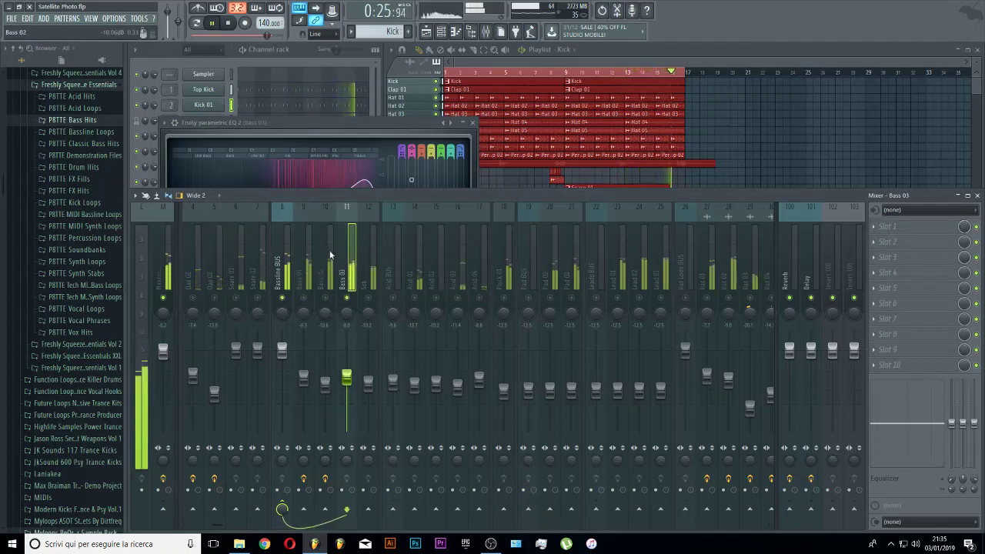
click(324, 242)
click(874, 226)
drag(882, 279, 346, 285)
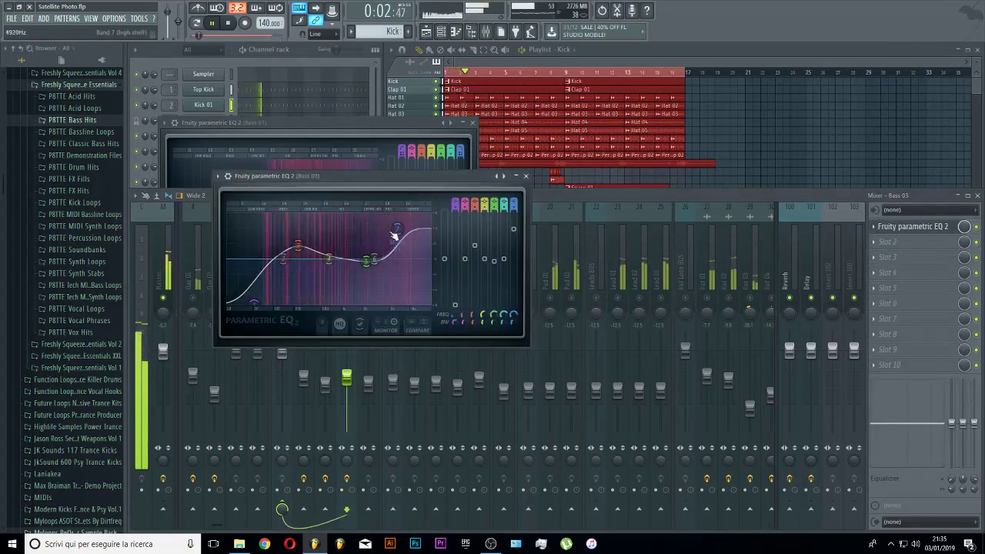
- Flatten the high-shelf boost in Bass 03's EQ, add a gentle upper-mid lift, and shift bands 3 and 1 higher in frequency
drag(397, 233, 363, 252)
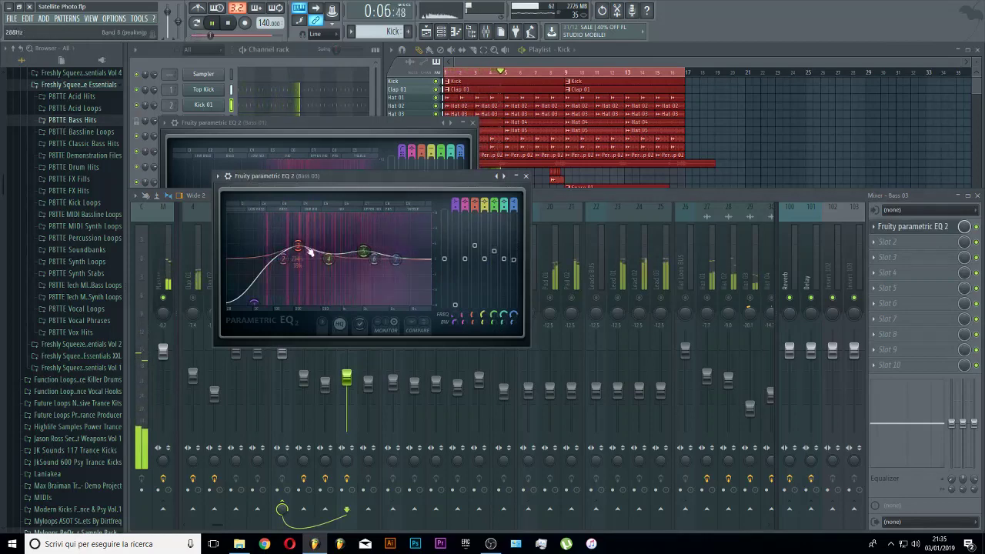
drag(299, 246, 307, 246)
drag(254, 304, 273, 304)
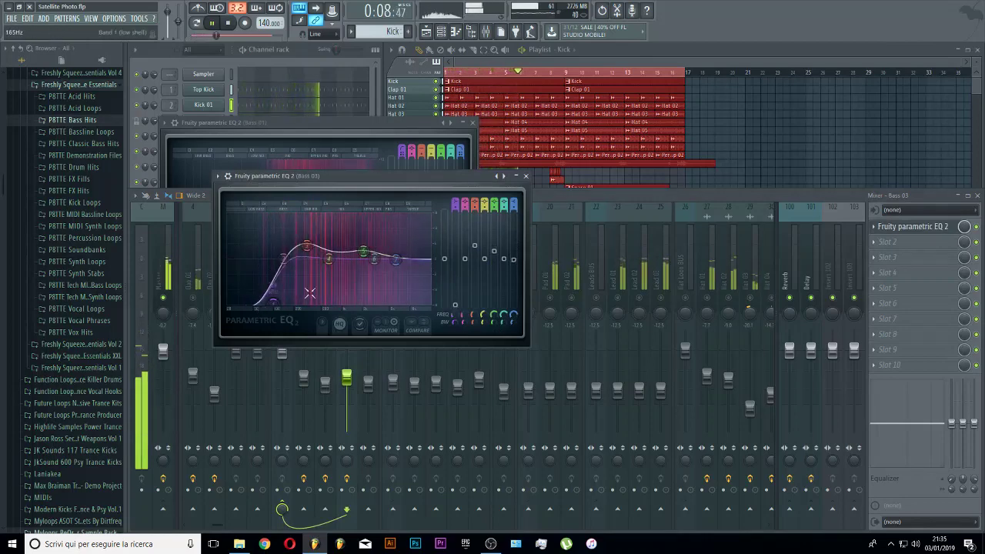
click(526, 176)
- Copy CamelCrusher with its settings from Bass 02 to Bass 03's second effect slot
click(327, 271)
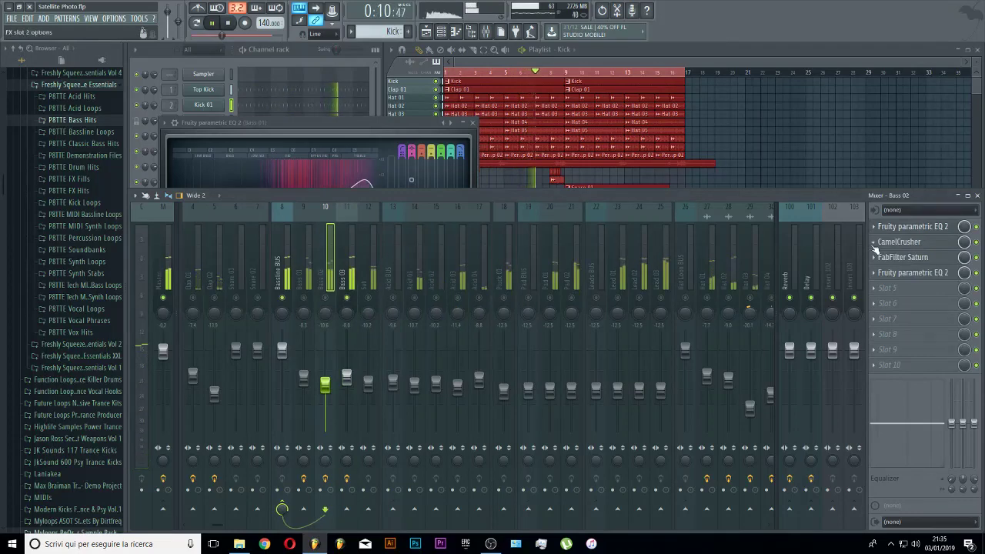
click(874, 244)
drag(880, 293, 349, 266)
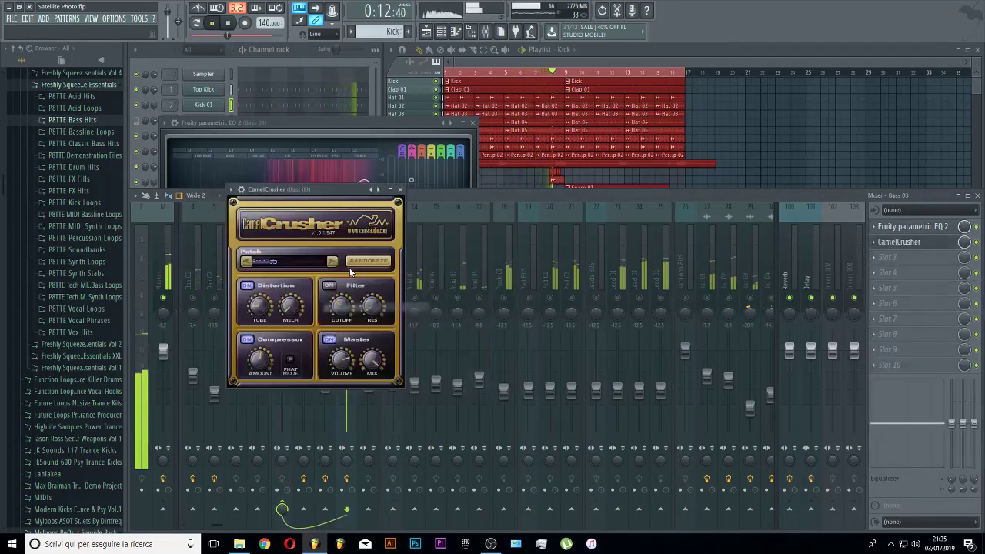
click(400, 191)
- Check Bass 02's fourth-slot EQ for reference and load a Fruity parametric EQ 2 into Bass 03's third slot
click(322, 270)
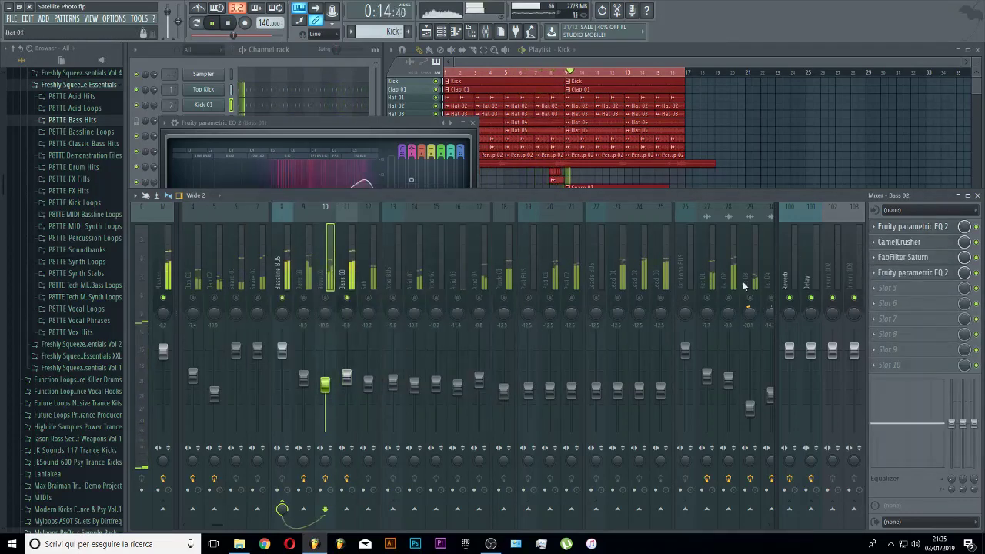
click(900, 275)
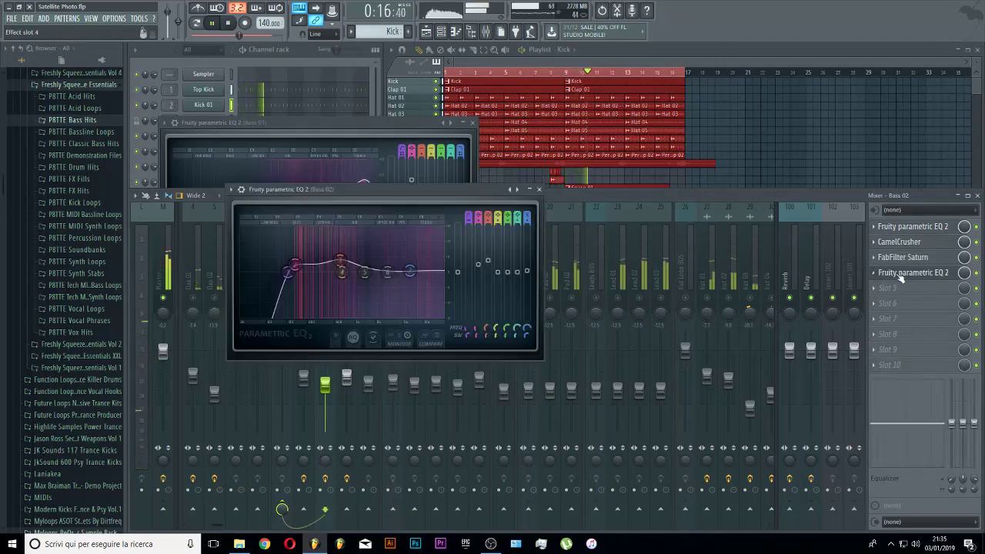
click(539, 190)
click(349, 282)
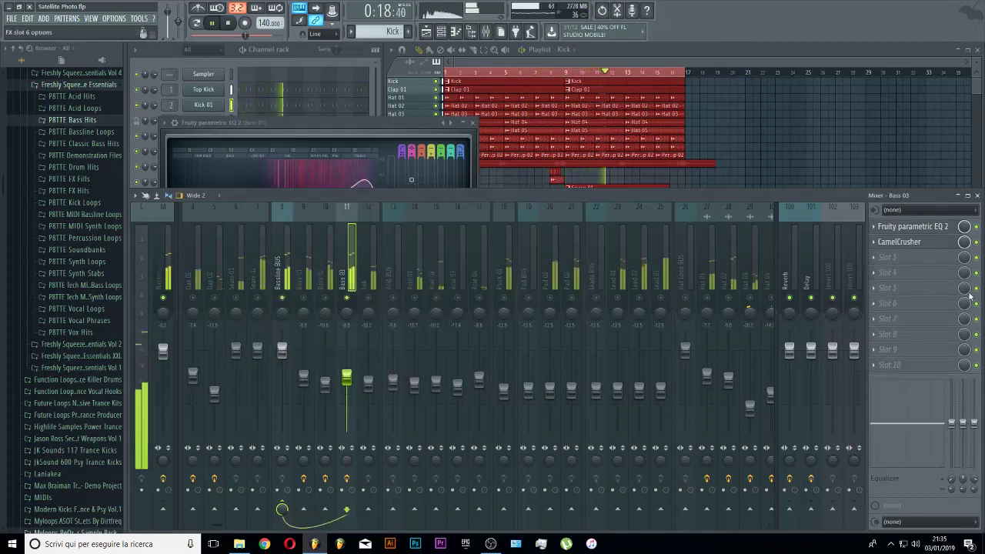
click(892, 257)
click(888, 350)
click(892, 257)
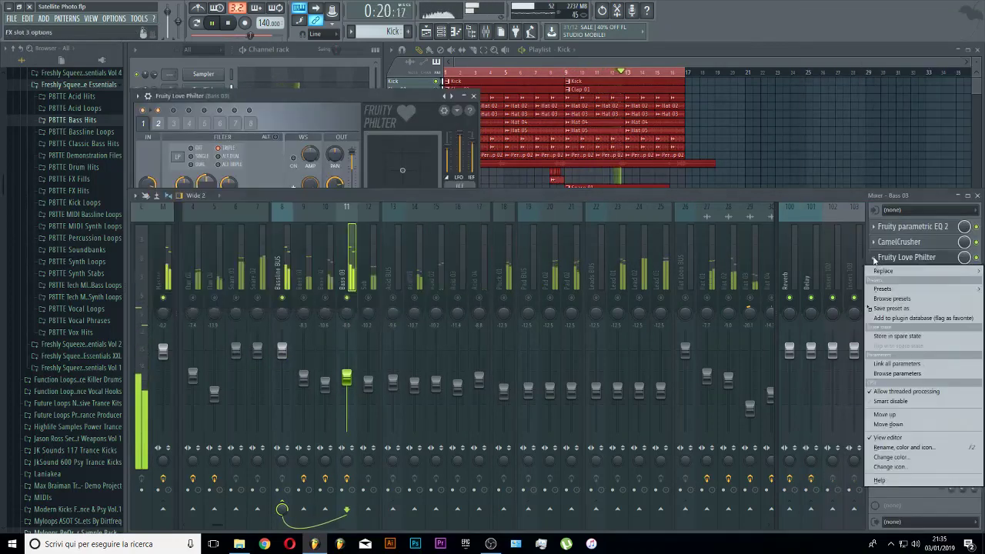
mouse_move(877, 270)
click(839, 439)
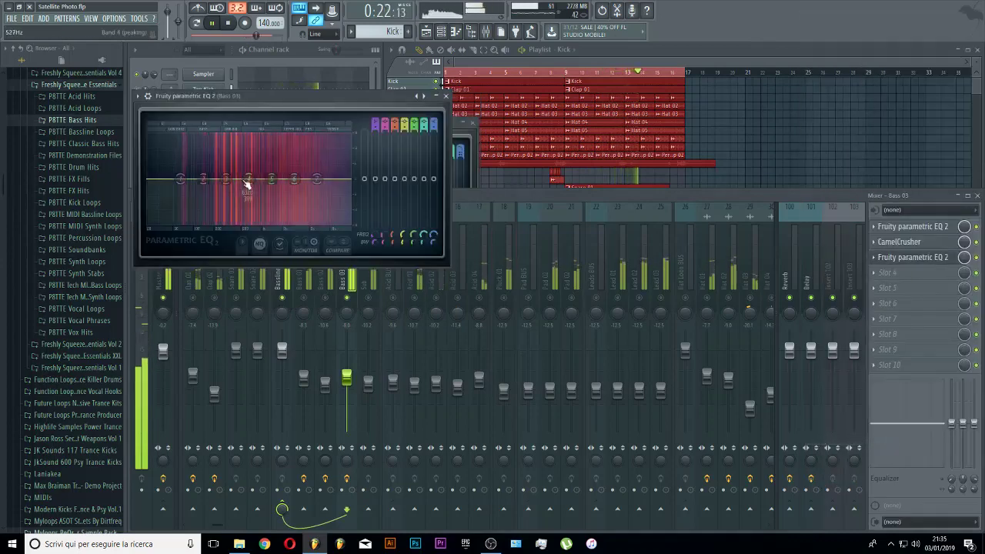
- In Bass 03's second EQ, raise the high shelf, lift band 3 slightly in the upper mids and cut the lows around 132 Hz
drag(226, 179, 314, 159)
drag(180, 179, 205, 225)
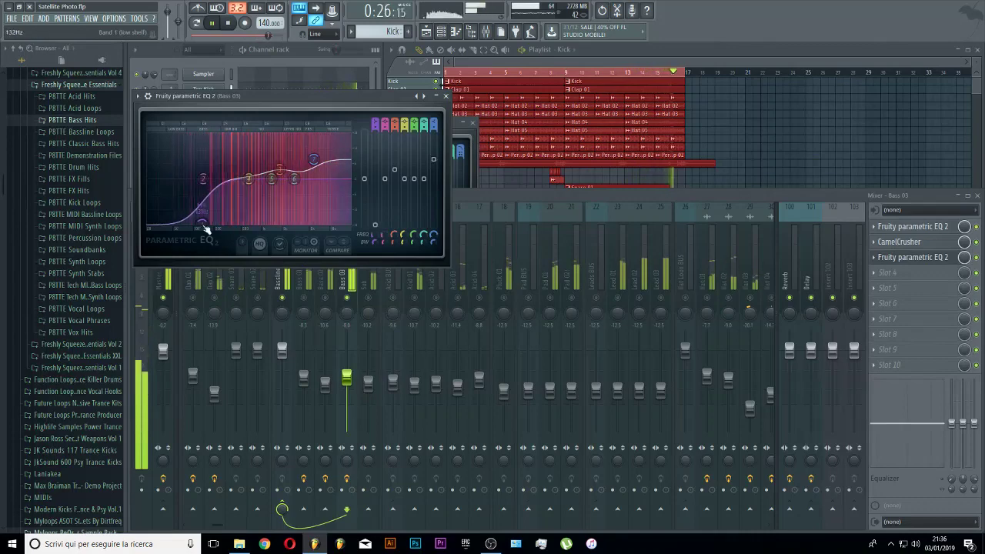
click(446, 96)
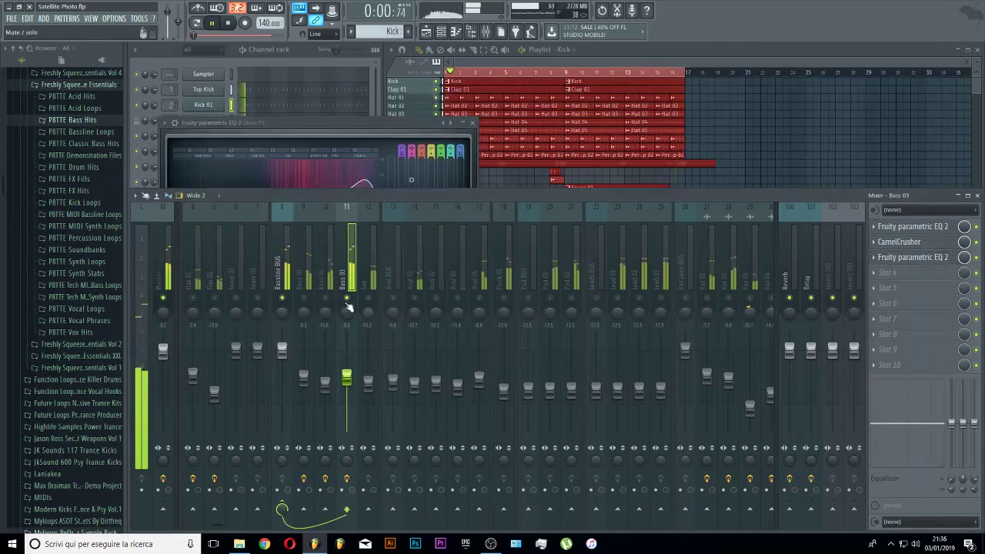
- Lower Bass 03's fader to about -12.8 dB and move band 1 of its second EQ down to 82 Hz
mouse_move(347, 377)
mouse_down()
mouse_move(346, 428)
mouse_move(346, 391)
mouse_up()
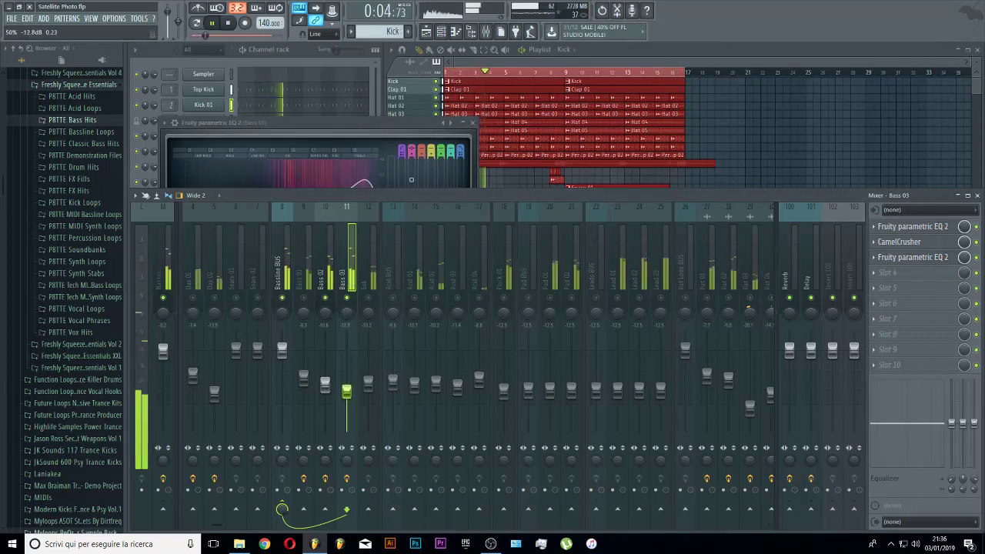
click(917, 257)
mouse_move(204, 225)
mouse_down()
mouse_move(218, 224)
mouse_move(218, 136)
mouse_move(168, 223)
mouse_move(191, 229)
mouse_up()
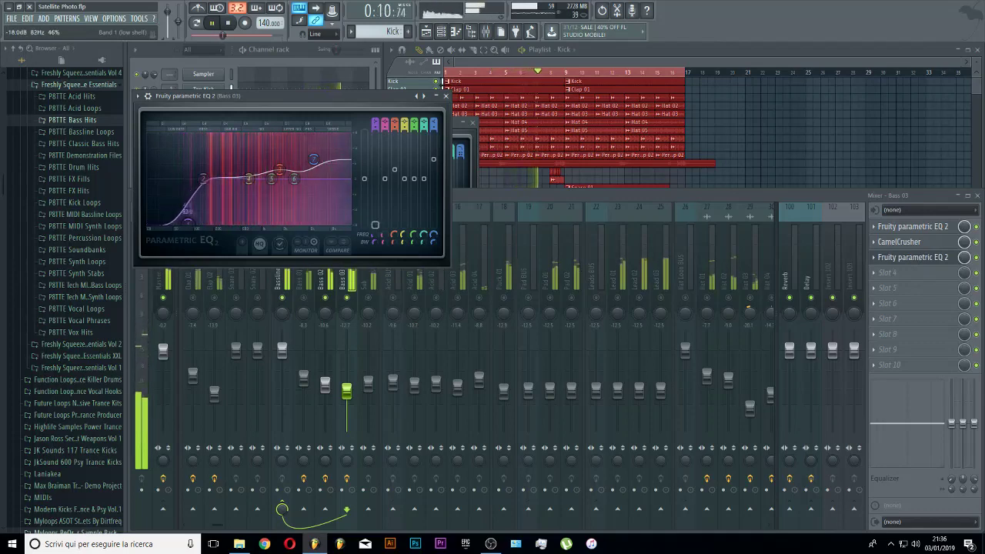
drag(363, 180, 359, 189)
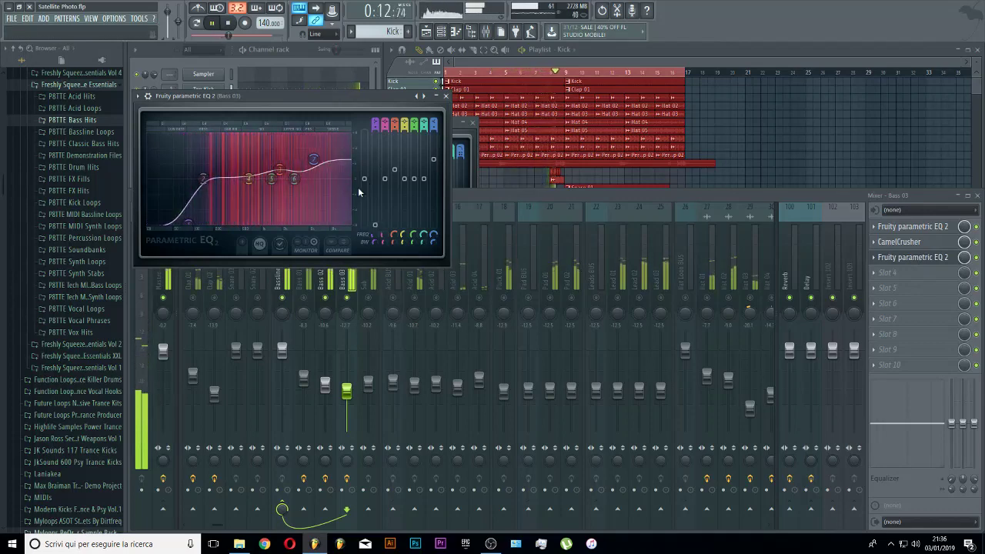
click(446, 97)
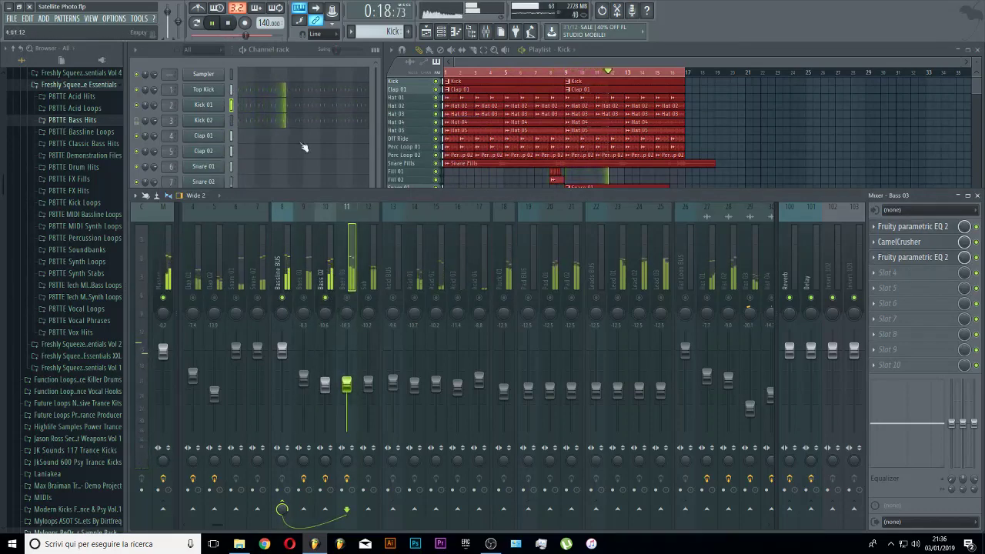
- In Bass 02's Spire synth, raise envelope 1's decay to about 402
click(376, 119)
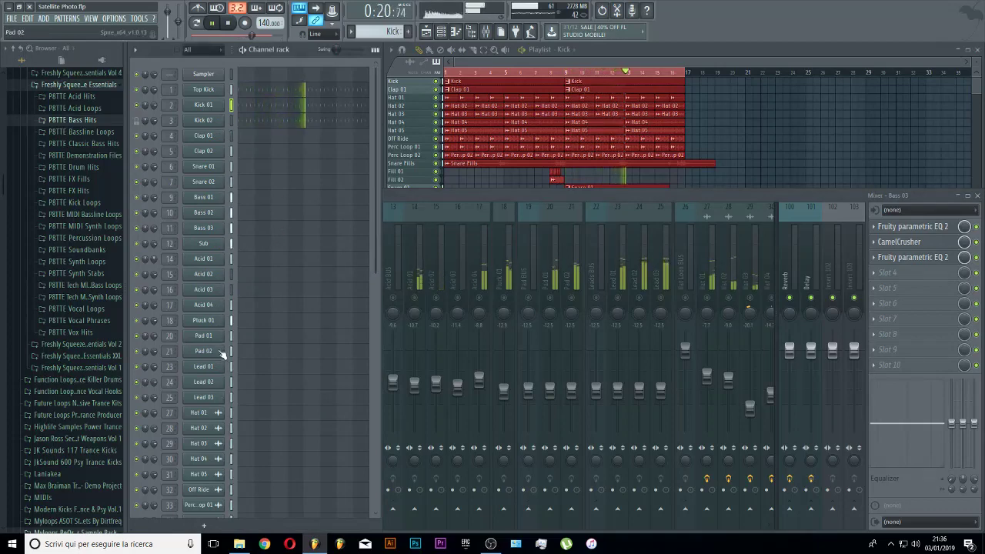
click(211, 215)
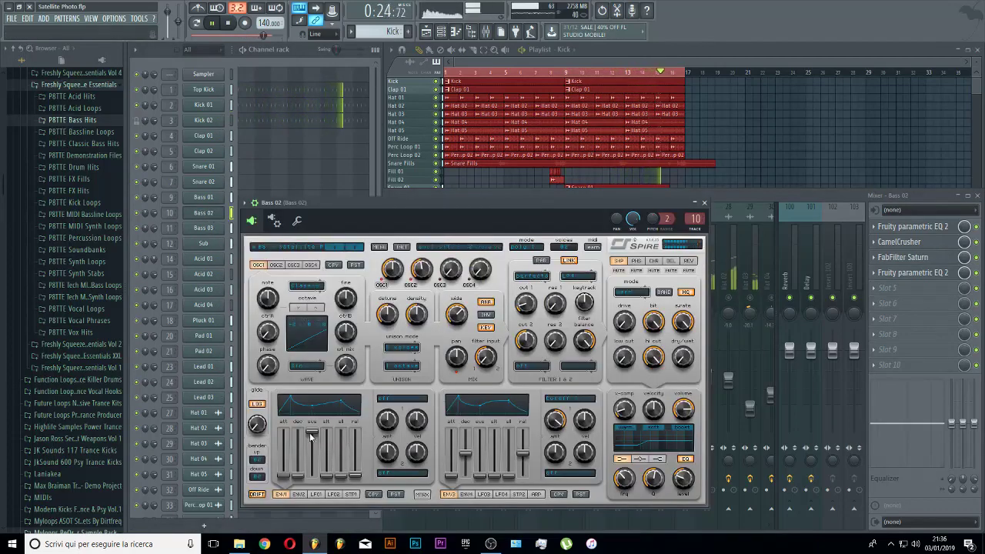
drag(307, 472, 303, 451)
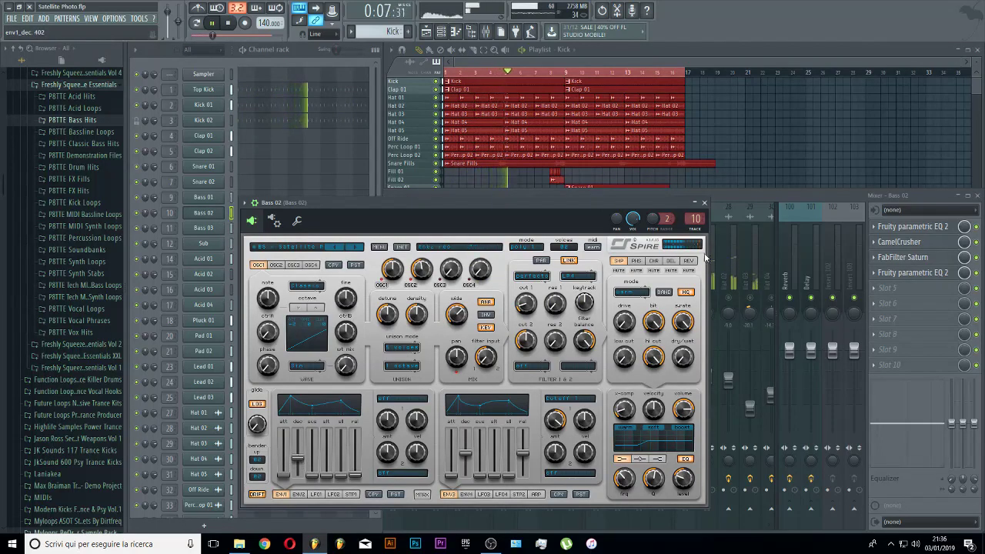
click(705, 203)
click(417, 196)
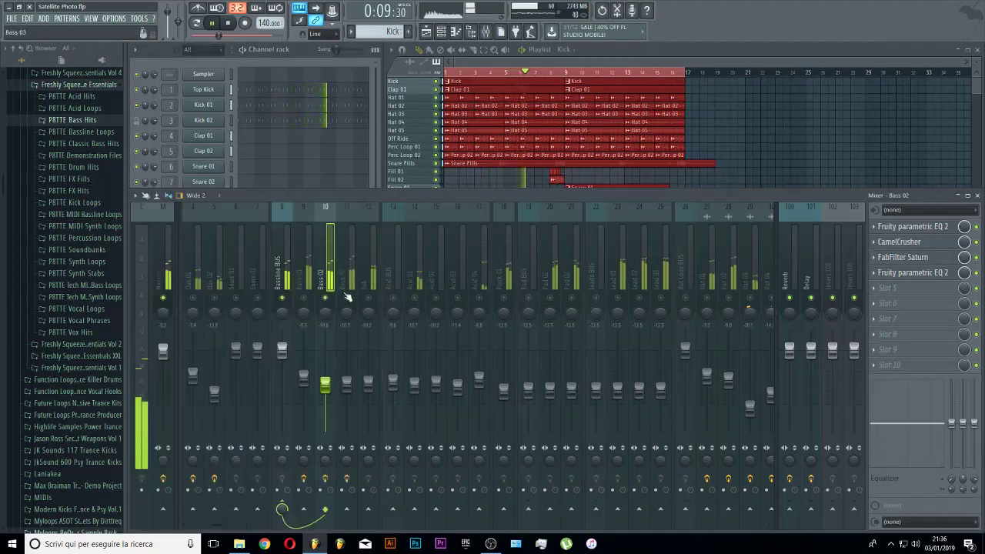
- Unmute Bass 03 and Bass 01, raise Bass 02's fader slightly and lower the faders of Bass 03 and Bass 01
click(347, 297)
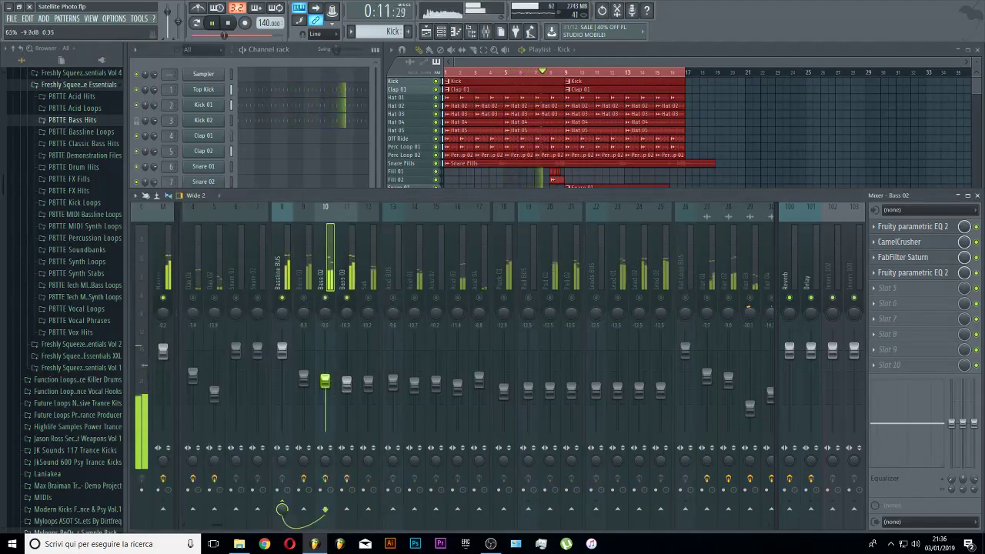
drag(325, 382, 346, 393)
click(303, 298)
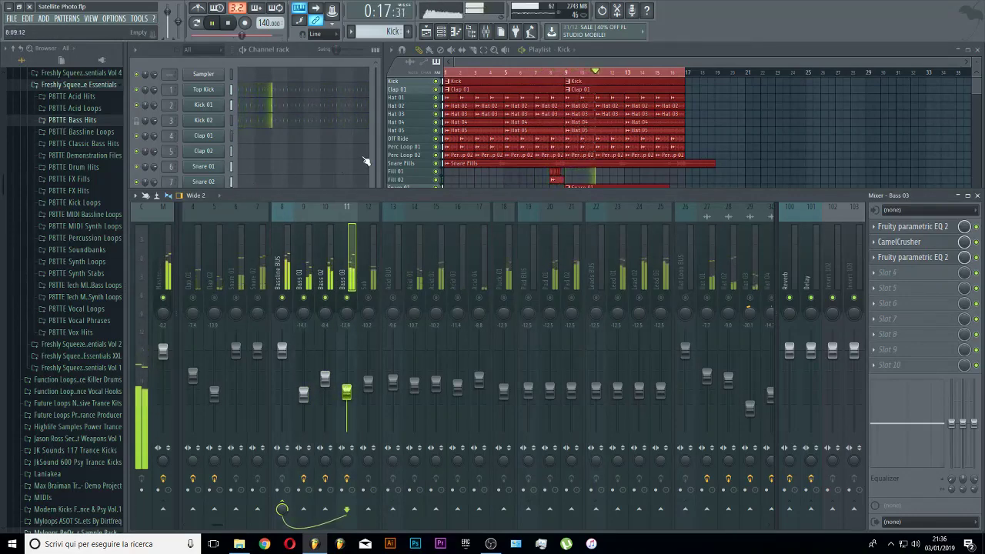
- In Bass 01's Spire synth, set envelope 1's decay to about 333
click(371, 161)
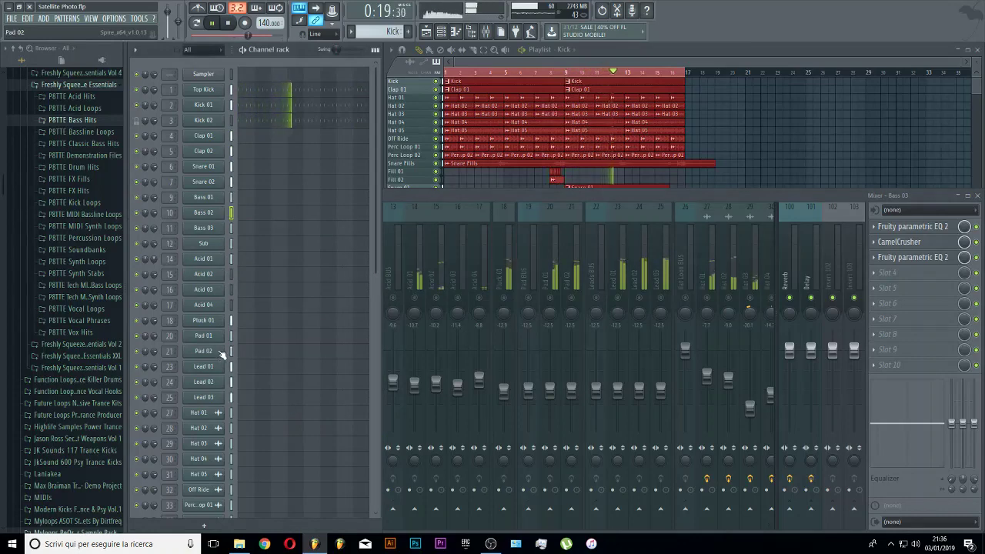
click(203, 197)
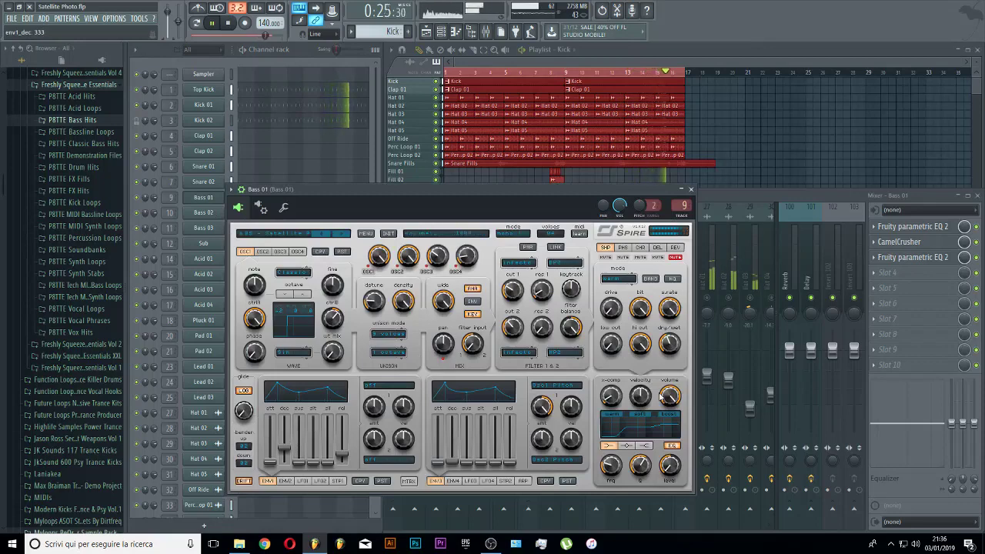
click(693, 190)
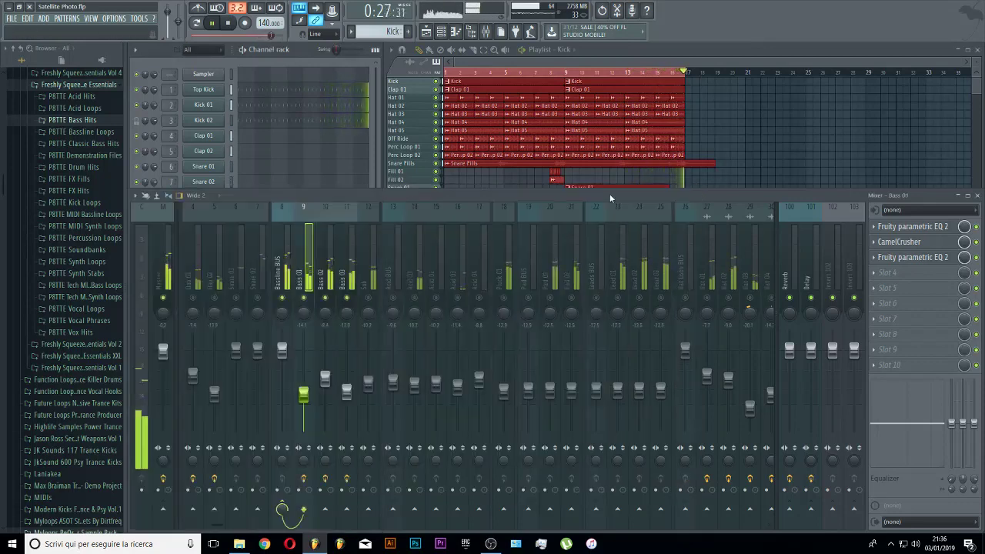
- Raise Bass 01's fader to about -12.5 dB, compare the mix with Bass 03 muted and unmuted, and fine-tune Bass 03's fader
drag(308, 392, 307, 387)
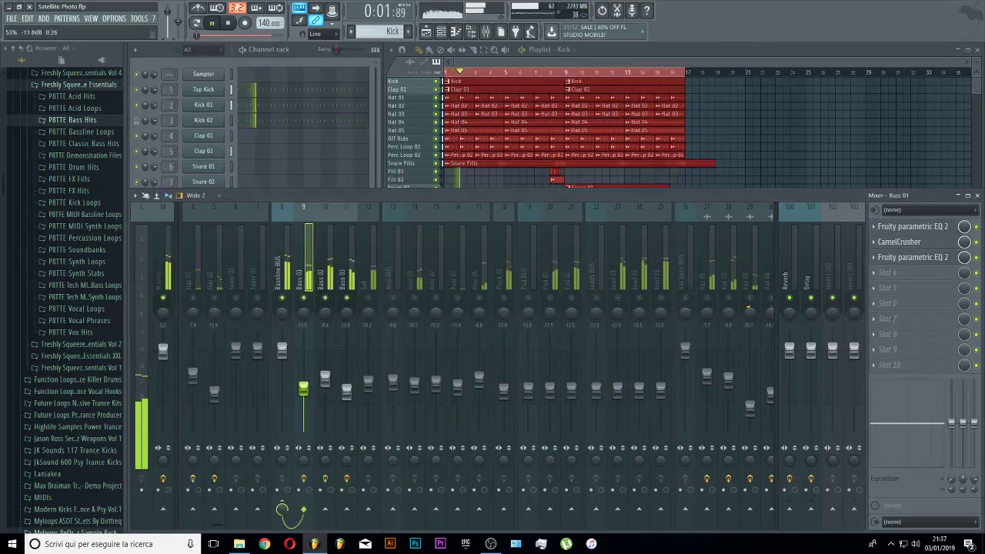
click(347, 300)
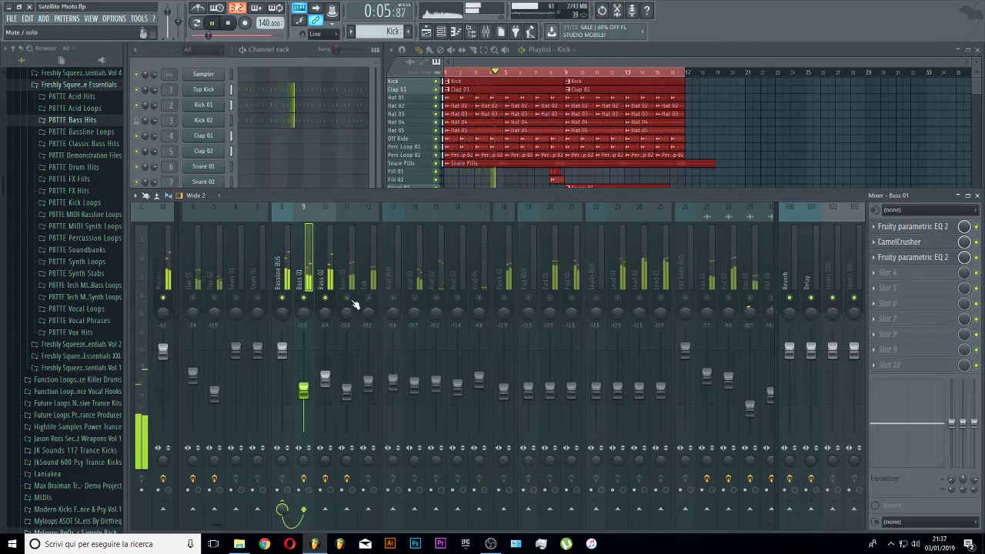
click(347, 300)
click(347, 391)
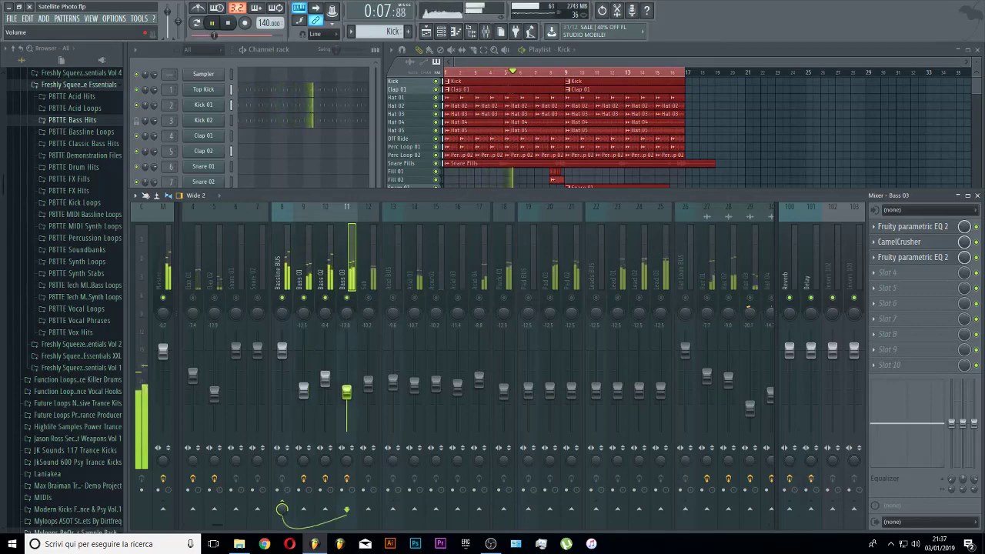
- Pan Bass 01 slightly left and Bass 03 slightly right
drag(304, 313, 304, 317)
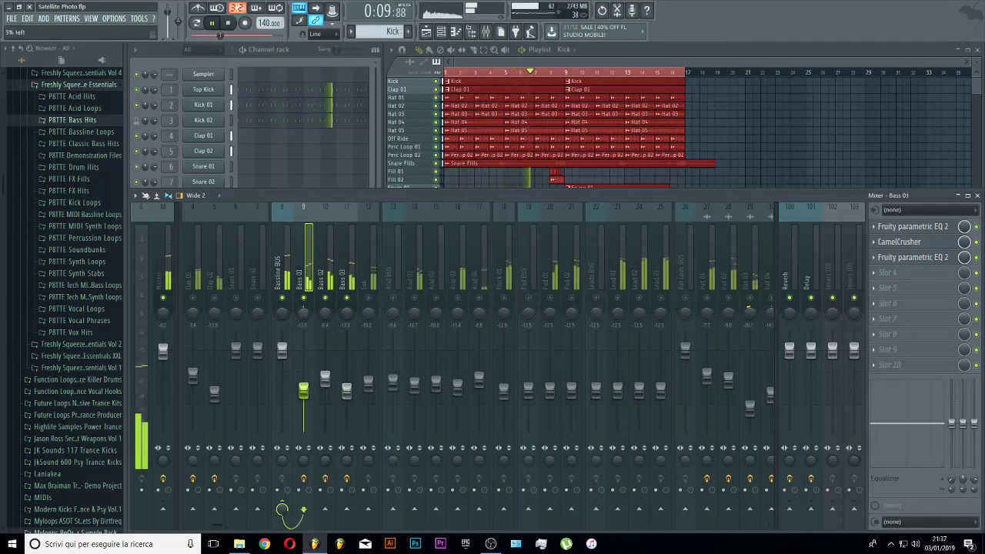
click(347, 312)
click(304, 313)
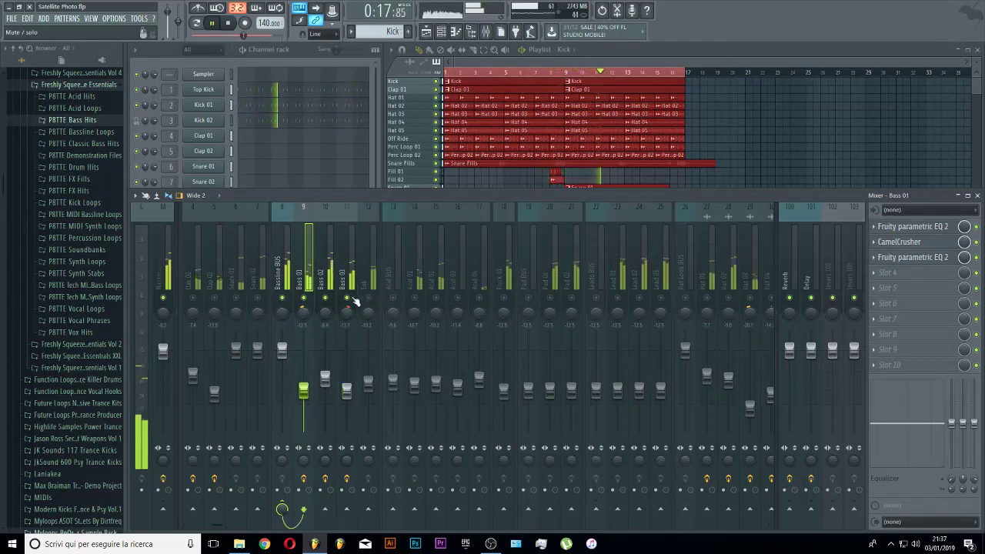
- Load Fruity parametric EQ 2 on Sub, boost the lows and low mids, and roll off the highs with band 7 as a low pass
click(368, 383)
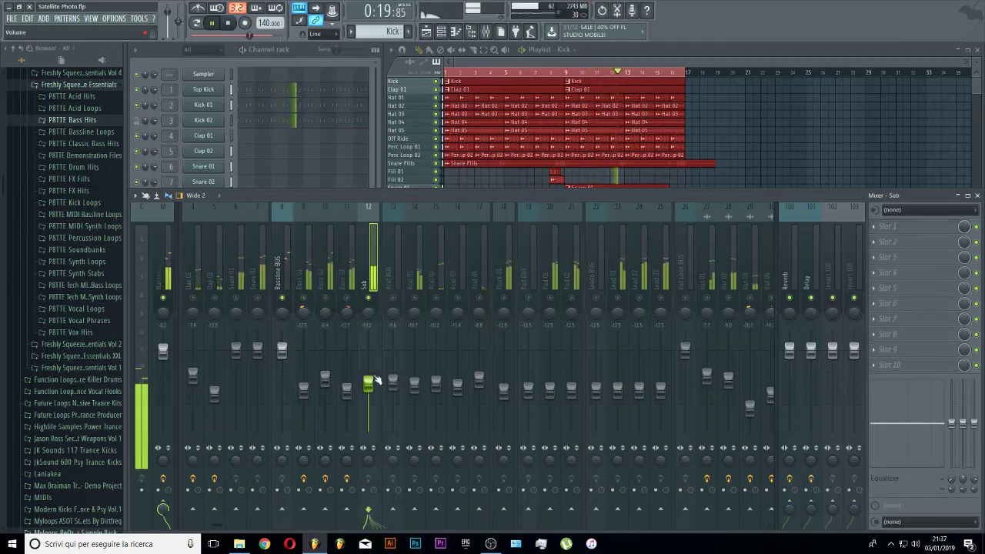
click(881, 228)
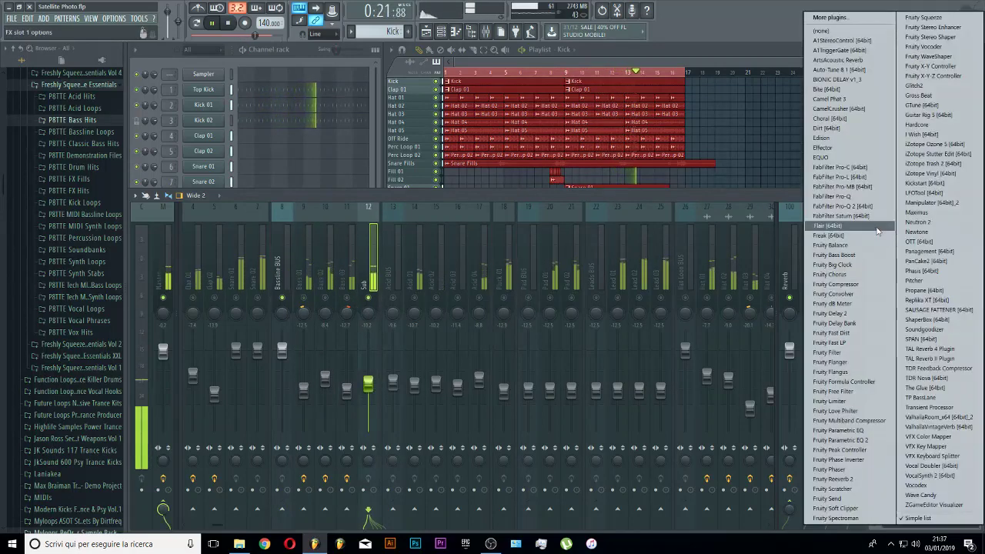
click(856, 440)
drag(203, 179, 227, 170)
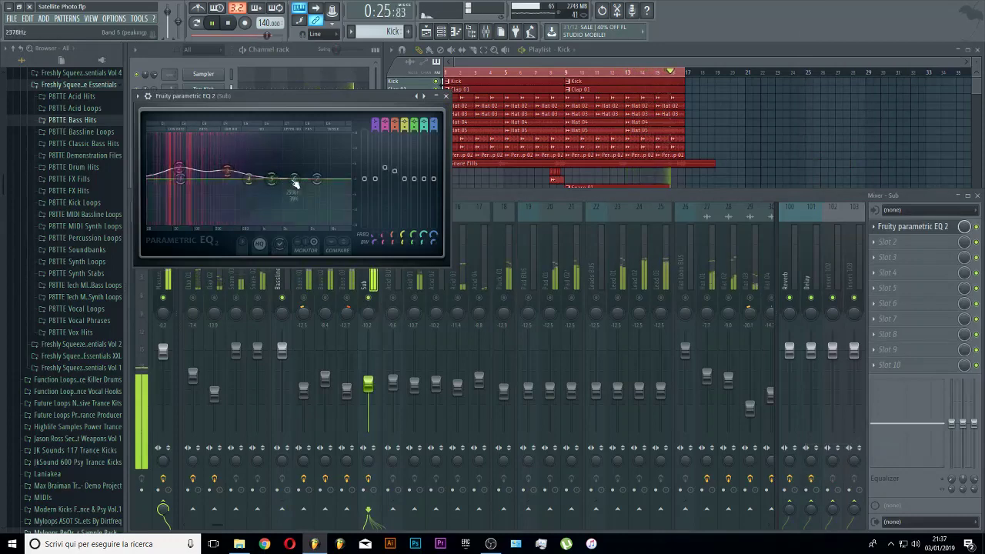
drag(433, 125, 433, 151)
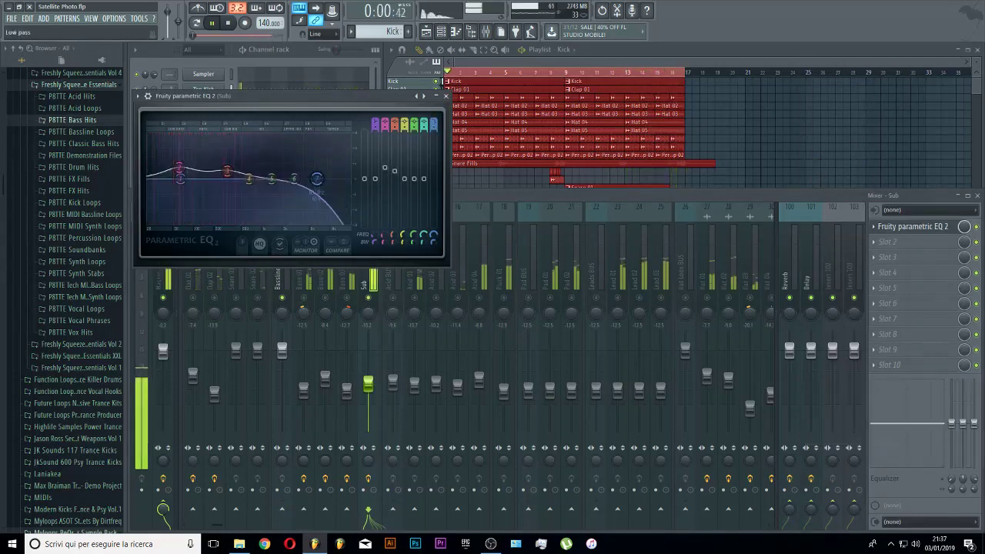
drag(316, 179, 238, 178)
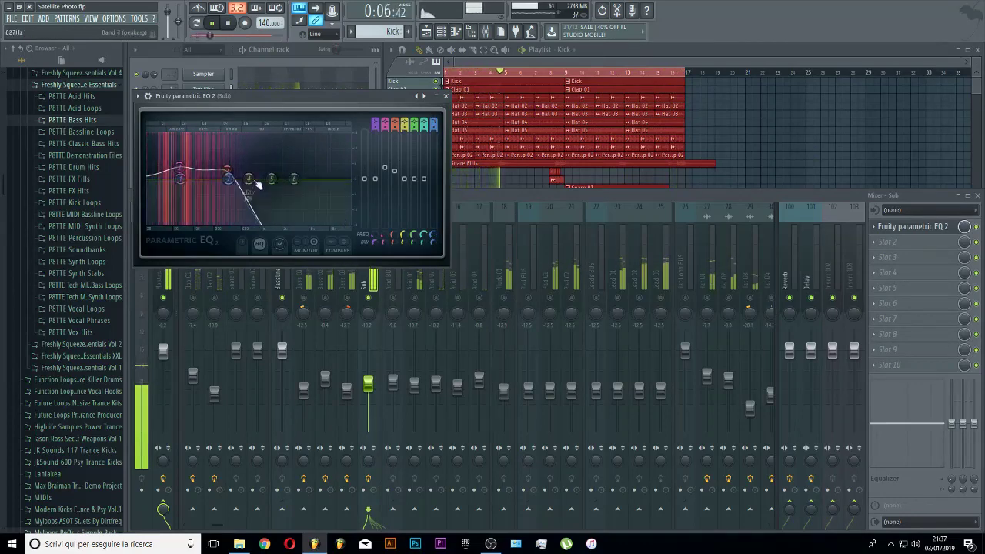
- Add CamelCrusher and a second Fruity parametric EQ 2 to Sub's next slots, boosting band 3 in the new EQ
click(883, 246)
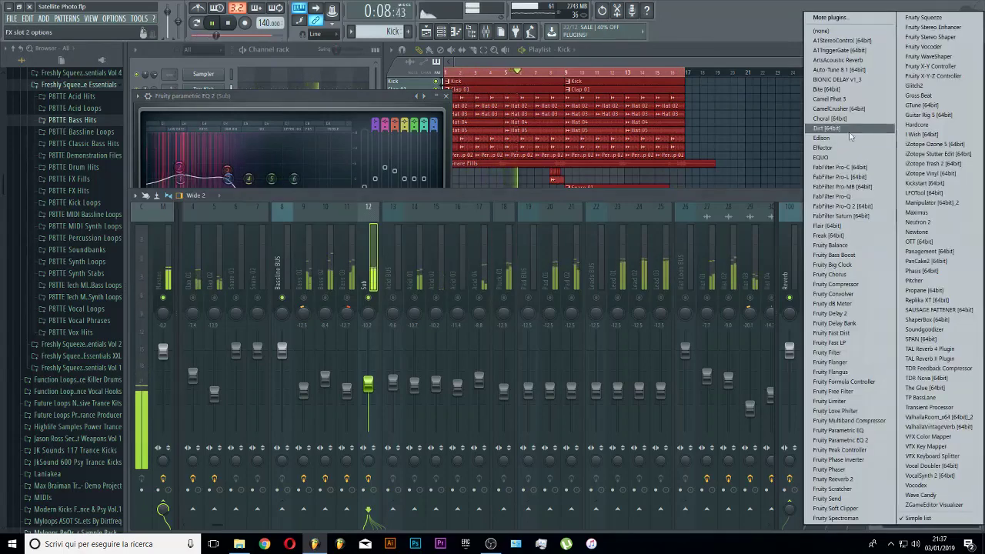
click(847, 107)
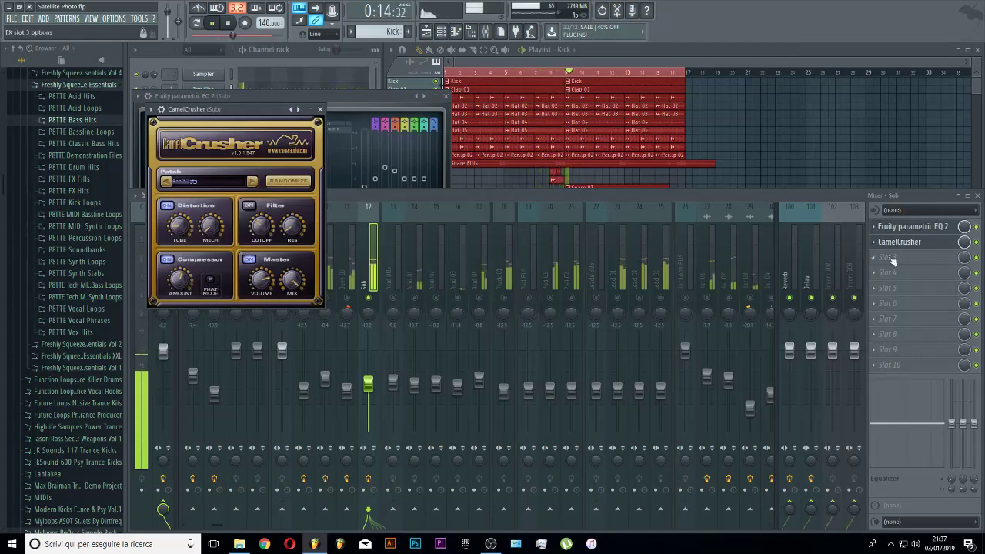
click(882, 268)
click(851, 372)
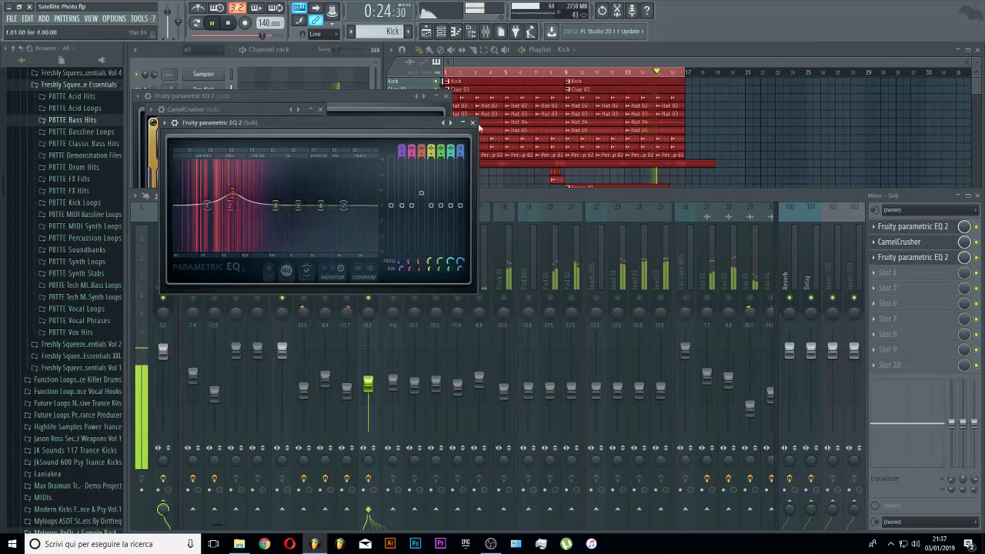
- Load FabFilter Saturn into Sub's fourth slot with the PsyTrance Bass Destroy preset
click(878, 276)
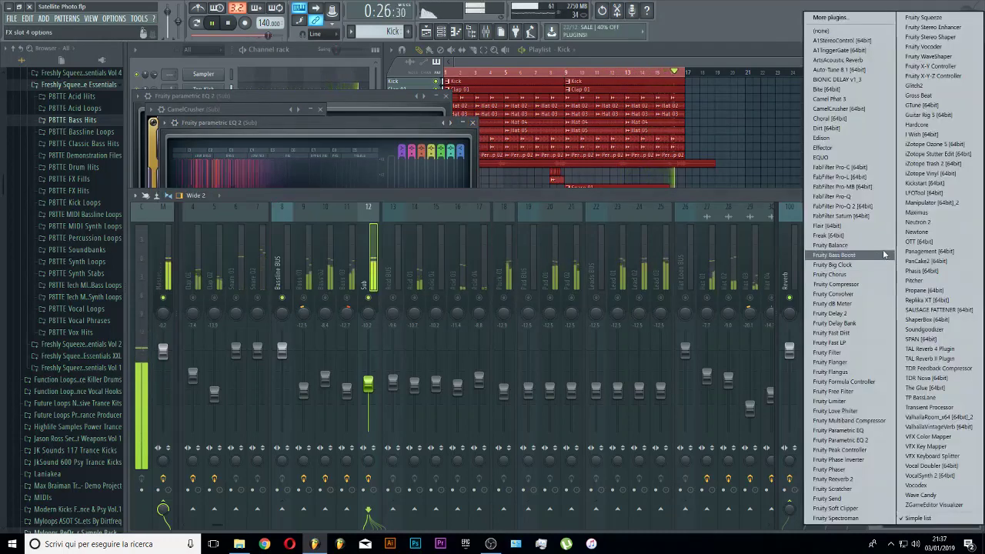
click(846, 216)
click(463, 153)
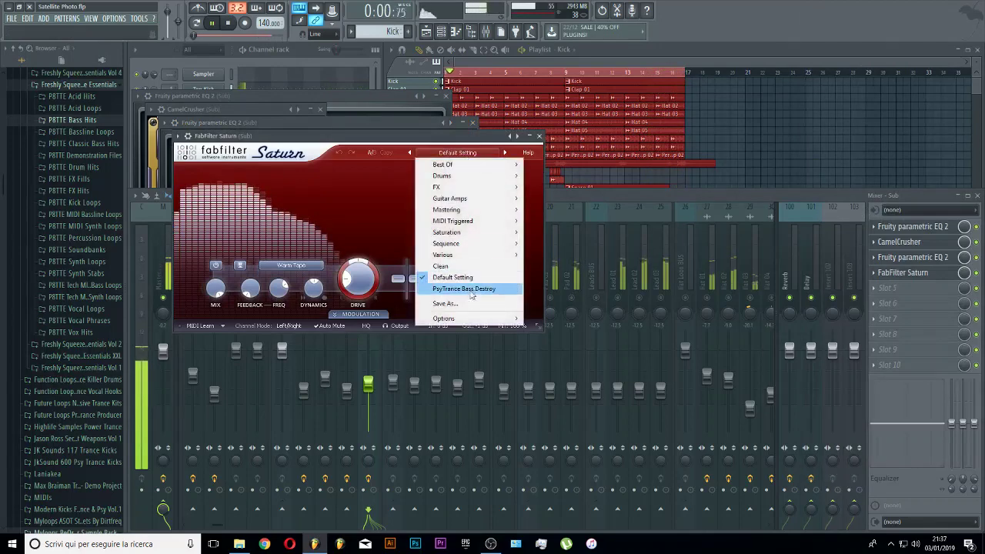
click(465, 288)
- Try Saturn's Basic Saturator preset on Sub with a lower crossover frequency and band 2's level at about +0.5 dB
click(448, 153)
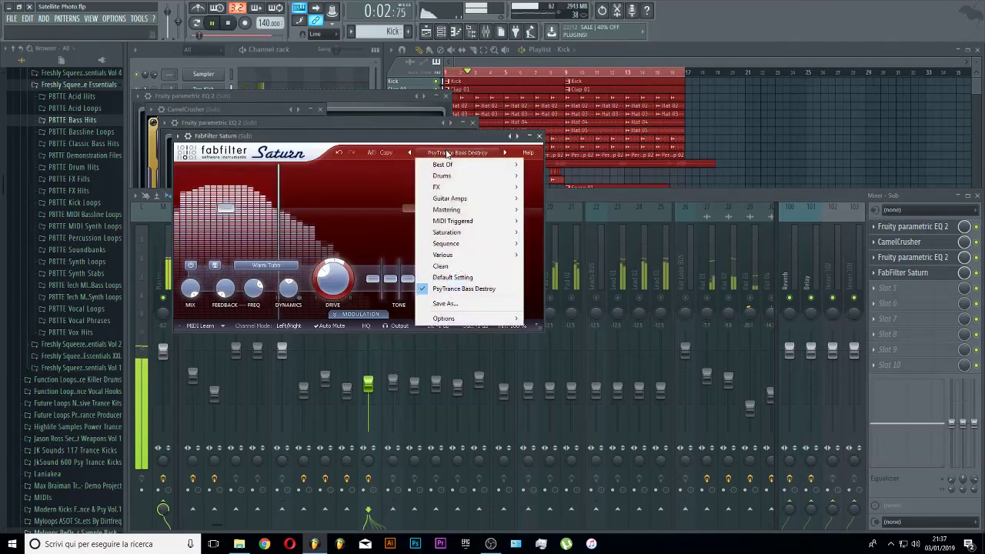
mouse_move(514, 243)
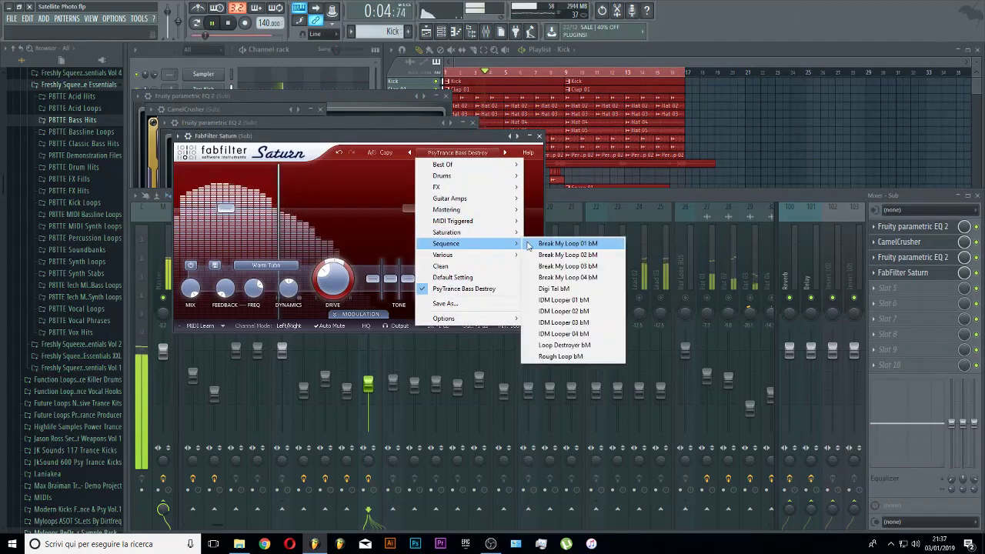
click(542, 233)
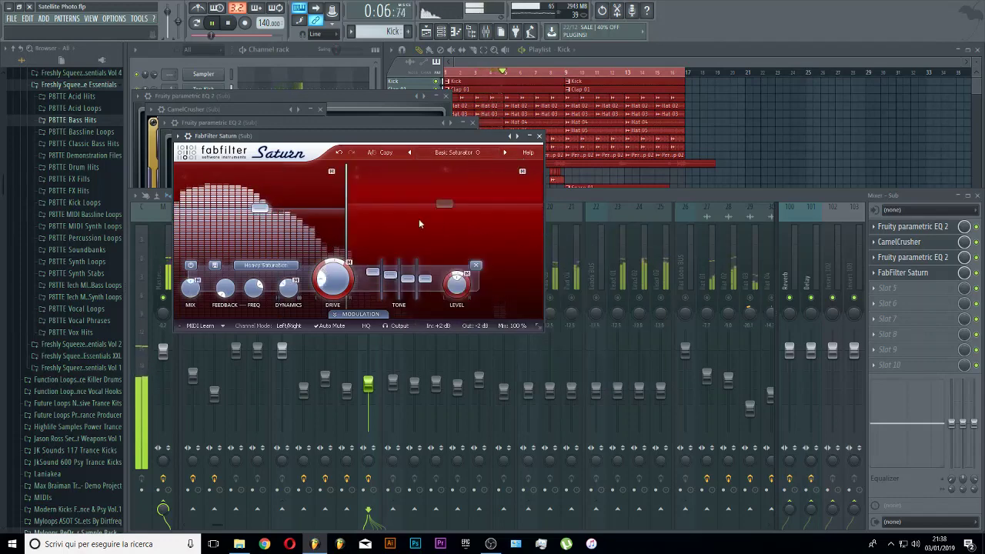
mouse_move(346, 221)
mouse_down()
mouse_move(323, 221)
mouse_move(484, 236)
mouse_move(327, 224)
mouse_up()
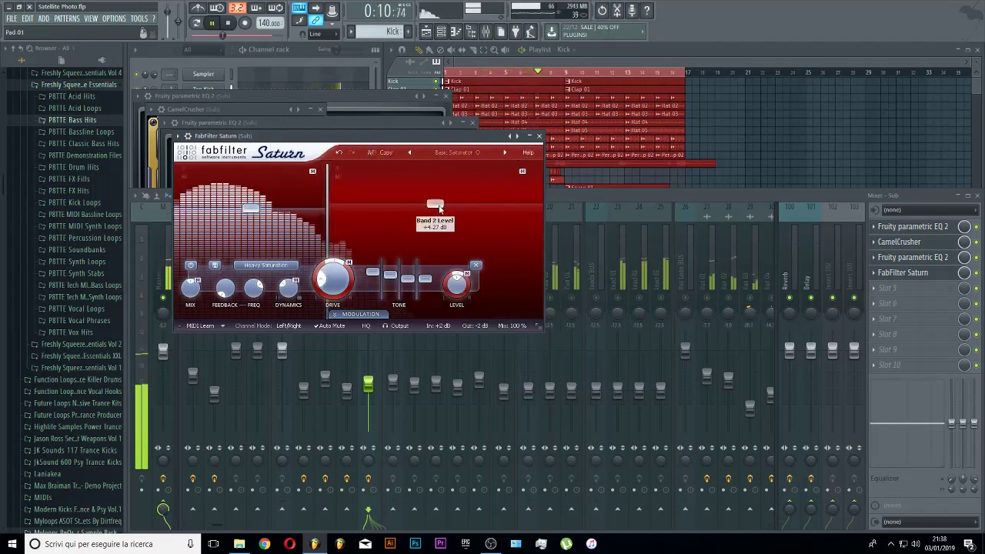
drag(440, 209, 436, 214)
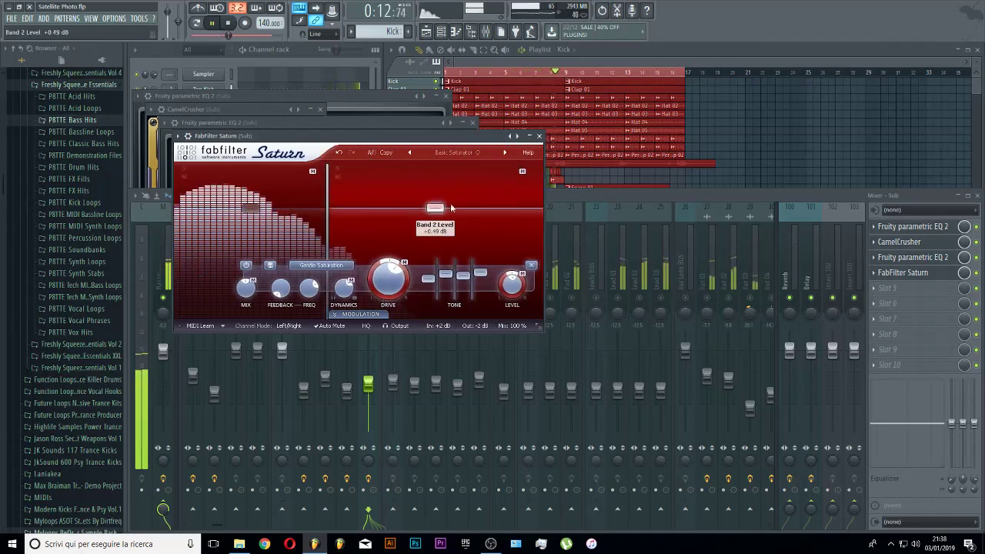
- Switch Saturn back to the PsyTrance Bass Destroy preset, close it and toggle the effect on Sub to compare
click(457, 152)
click(461, 288)
click(539, 136)
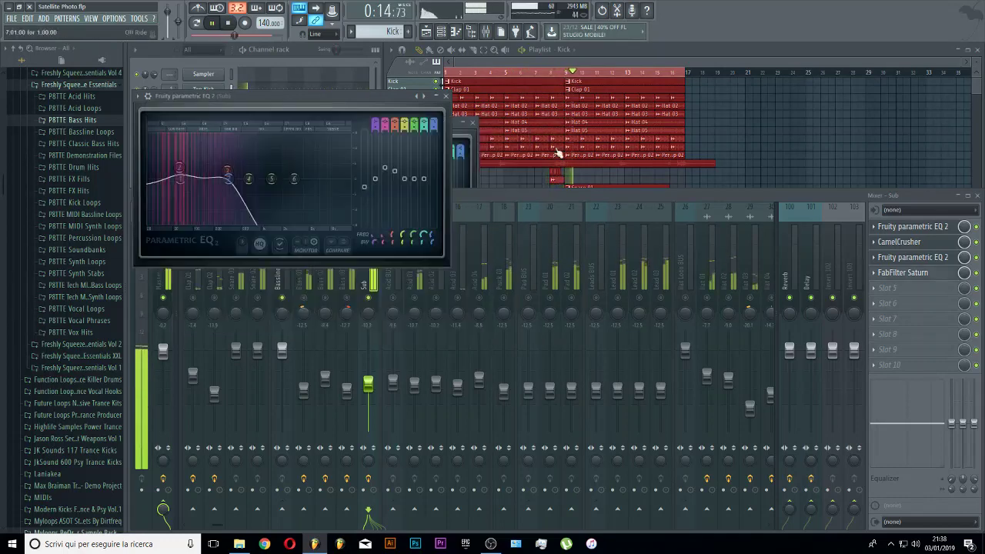
click(974, 273)
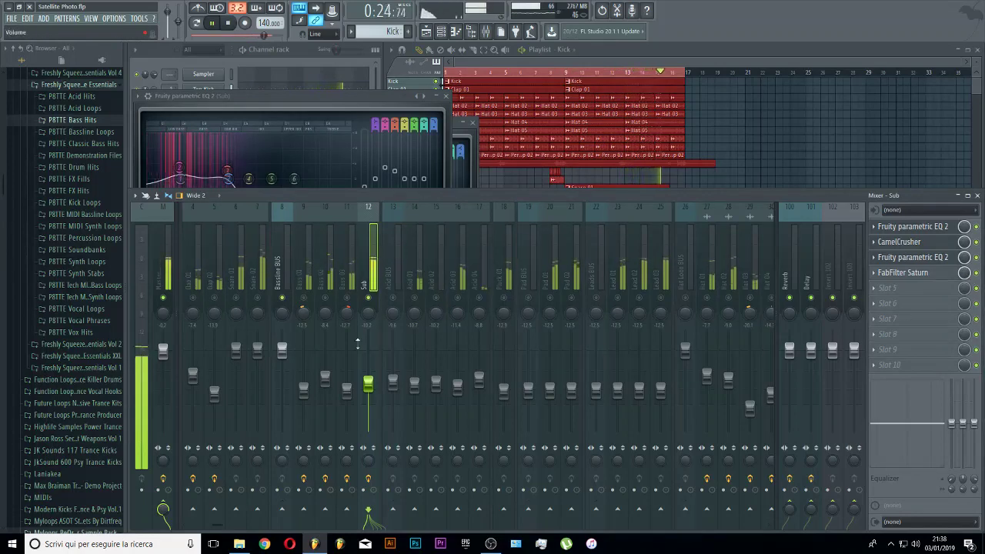
- Load LFOTool into Sub's sixth slot and turn on its waveform display over the LFO graph
click(882, 311)
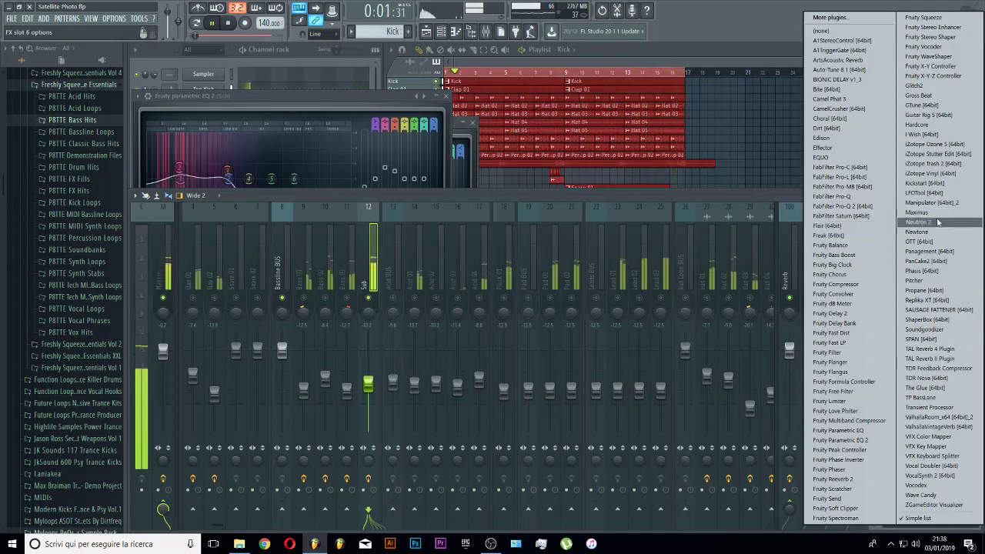
click(923, 192)
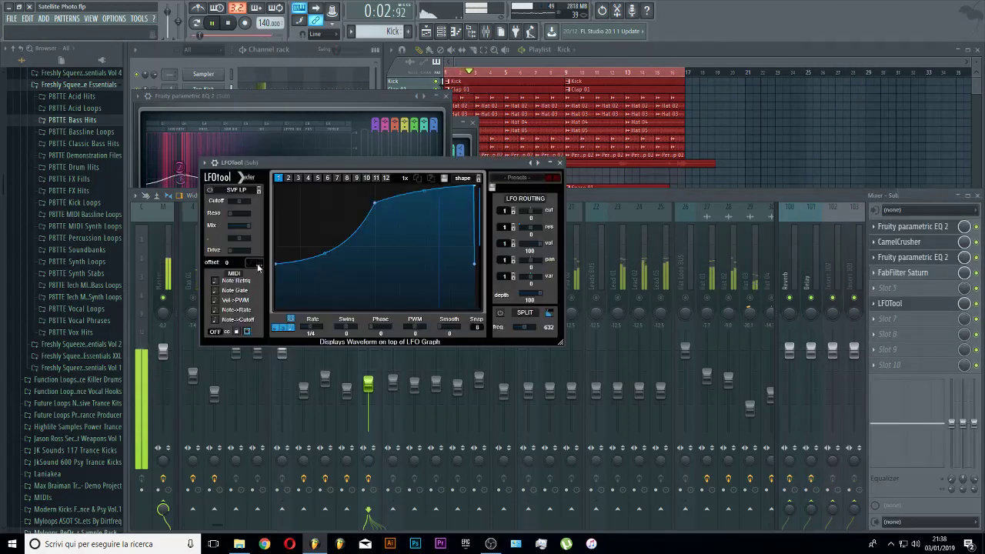
click(257, 265)
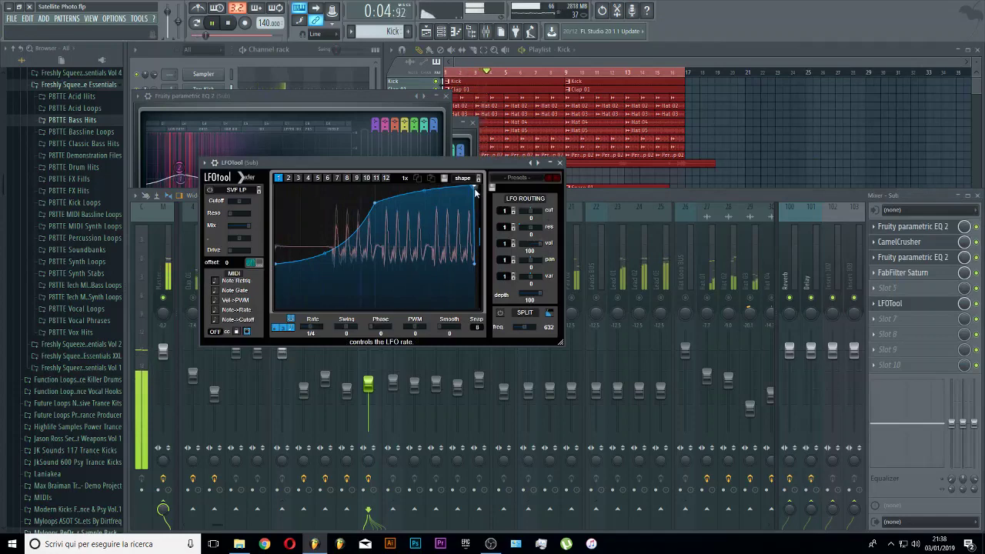
- Shape Sub's LFOTool curve to start near zero and rise steeply to full level around mid-cycle, and close LFOTool
drag(474, 188, 470, 184)
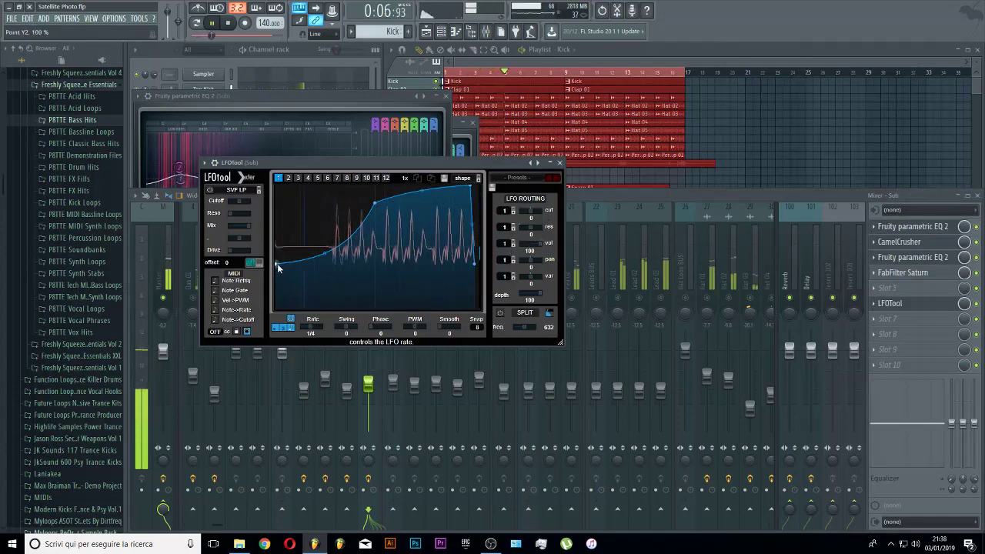
drag(279, 267, 323, 300)
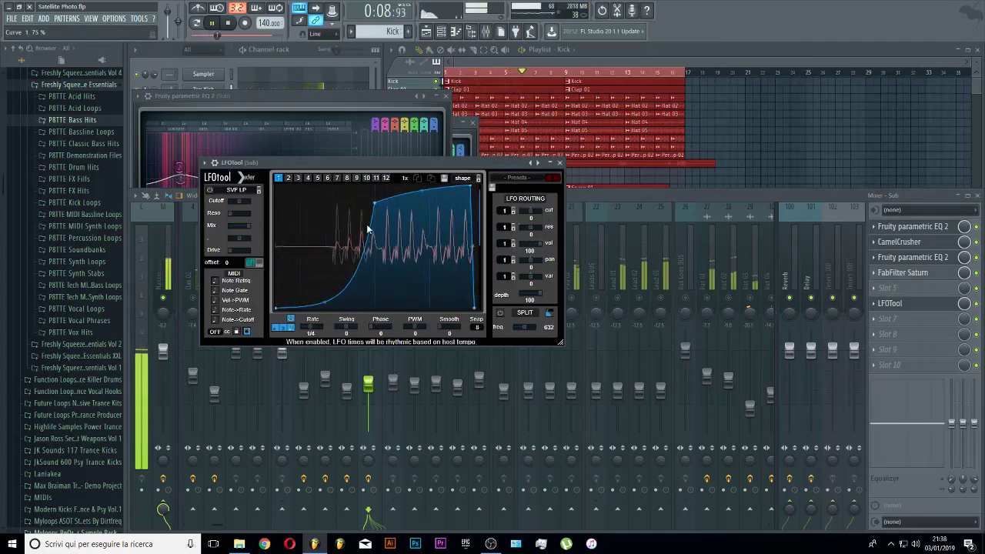
drag(374, 204, 360, 209)
drag(415, 193, 411, 184)
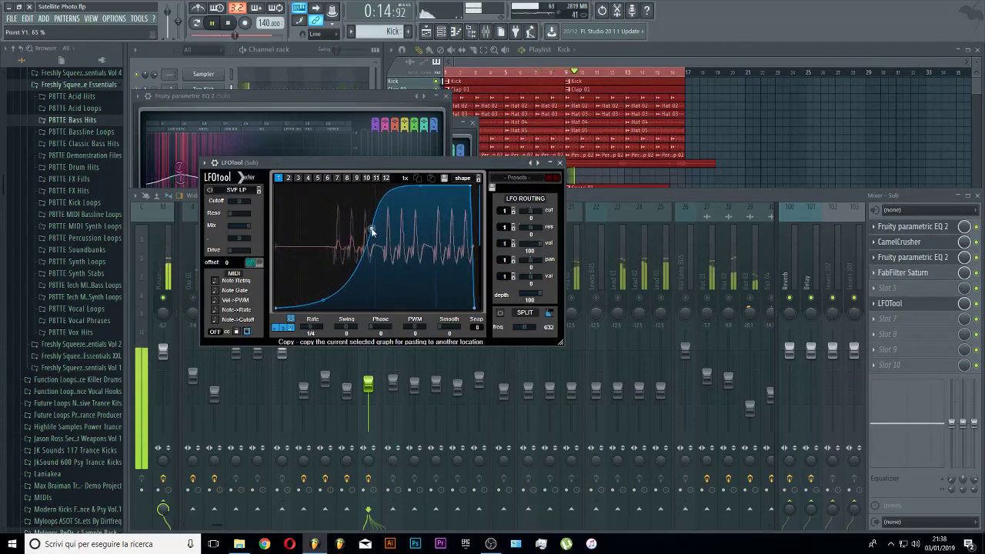
click(561, 162)
- Open Sub's second Fruity parametric EQ 2 and boost band 4 slightly, just above band 3's peak in frequency
click(939, 259)
click(939, 259)
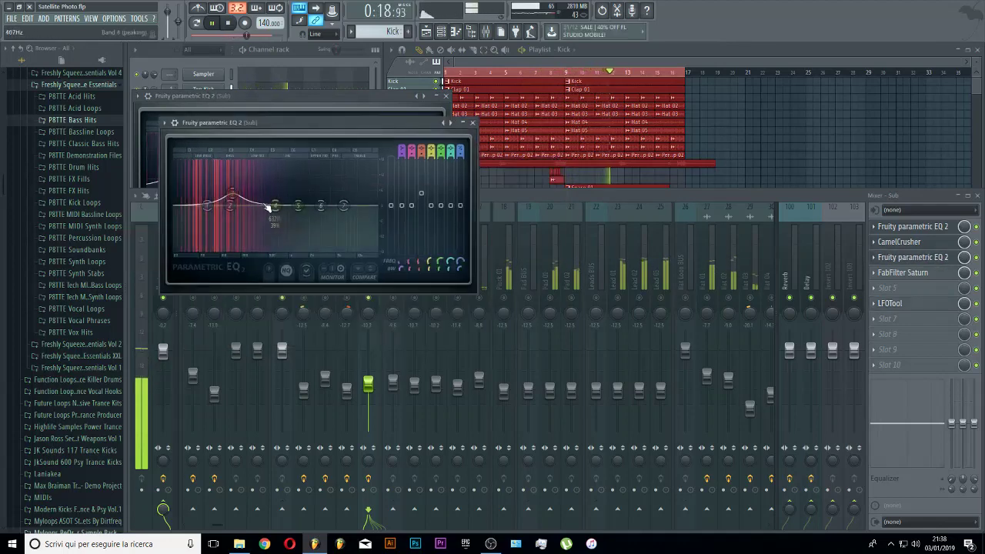
drag(275, 205, 261, 176)
drag(251, 173, 265, 197)
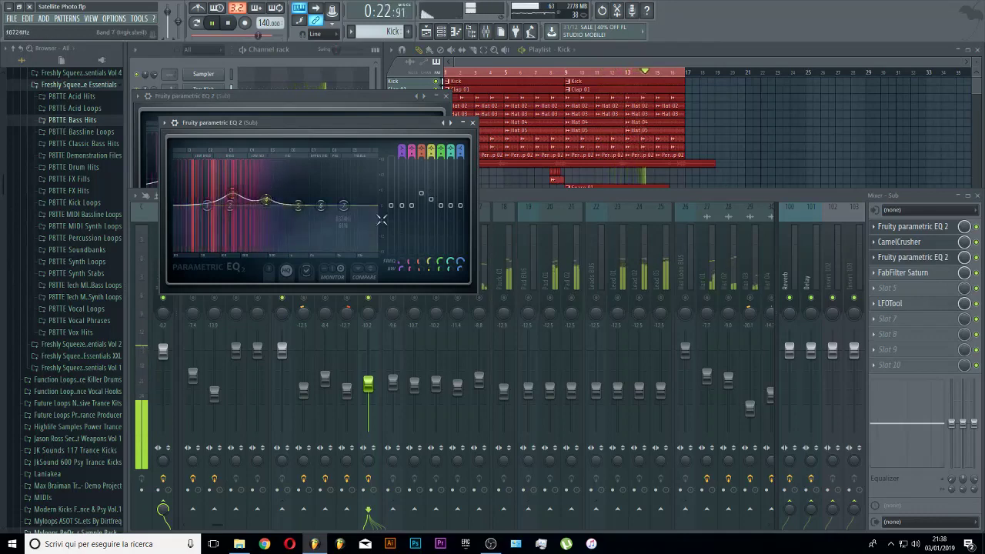
- Open Sub's Spire synth from the channel rack, adjust envelope 3's amount on filter cutoff 1 and close the synth
click(372, 83)
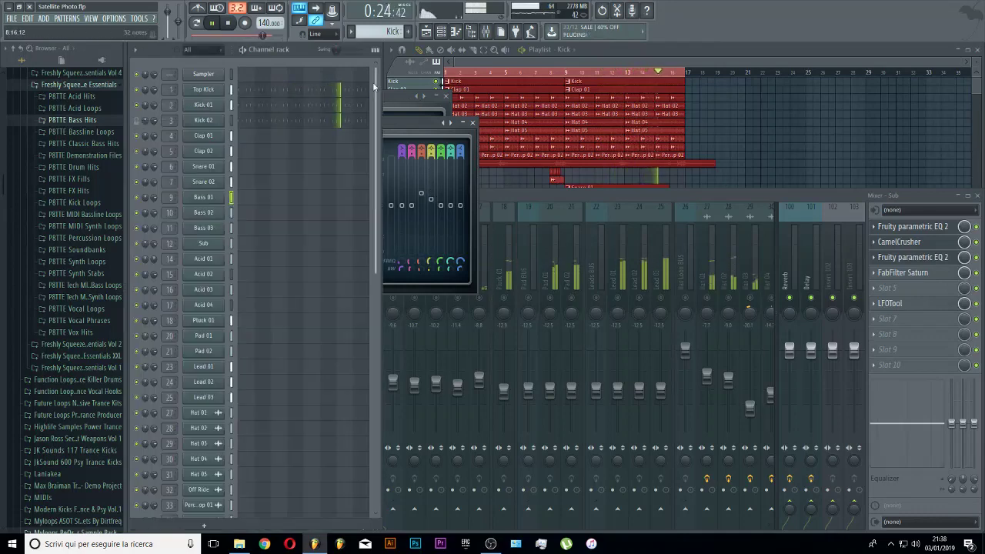
click(216, 242)
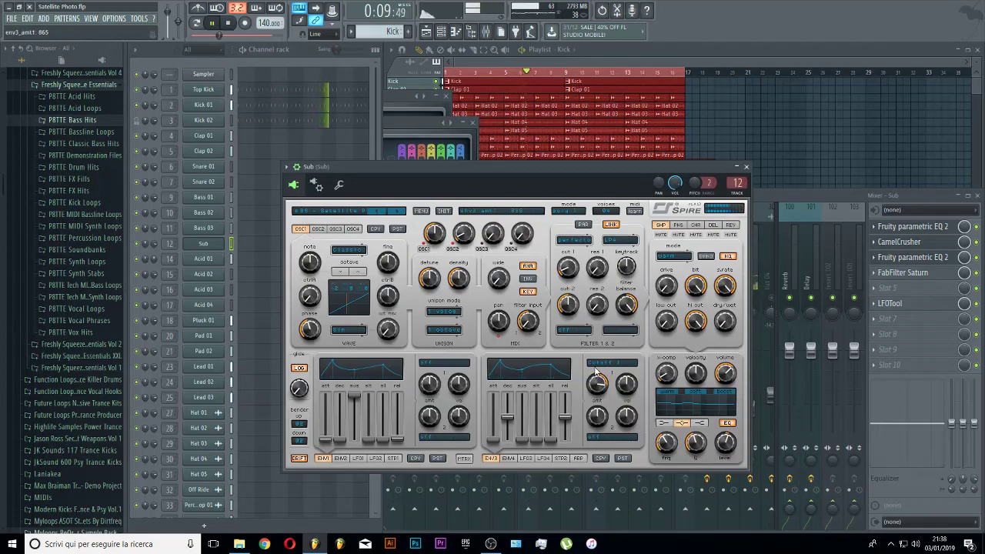
click(747, 167)
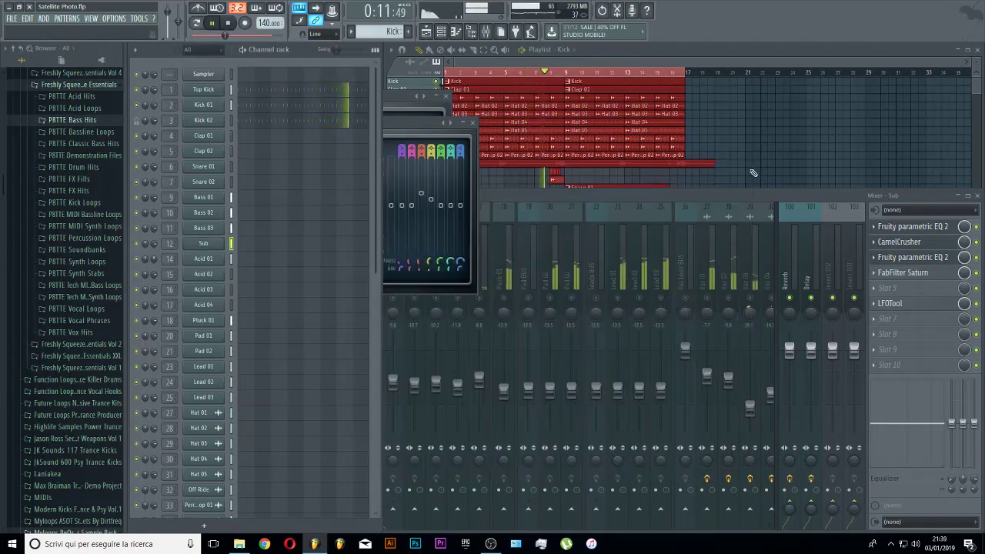
- Close Sub's EQ and CamelCrusher windows, return to the mixer, mute Sub and unmute Bass 01 to Bass 03
click(473, 123)
click(446, 96)
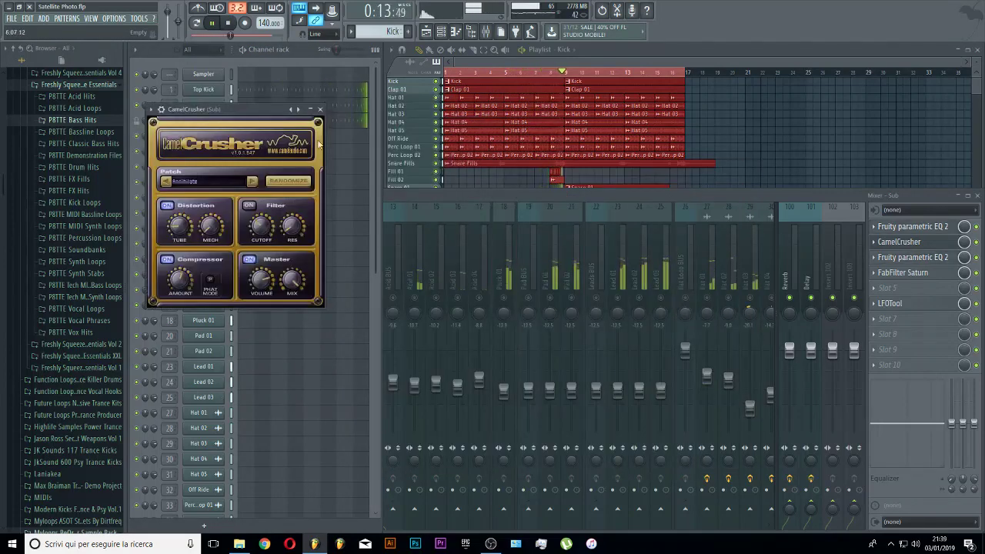
click(320, 108)
click(395, 194)
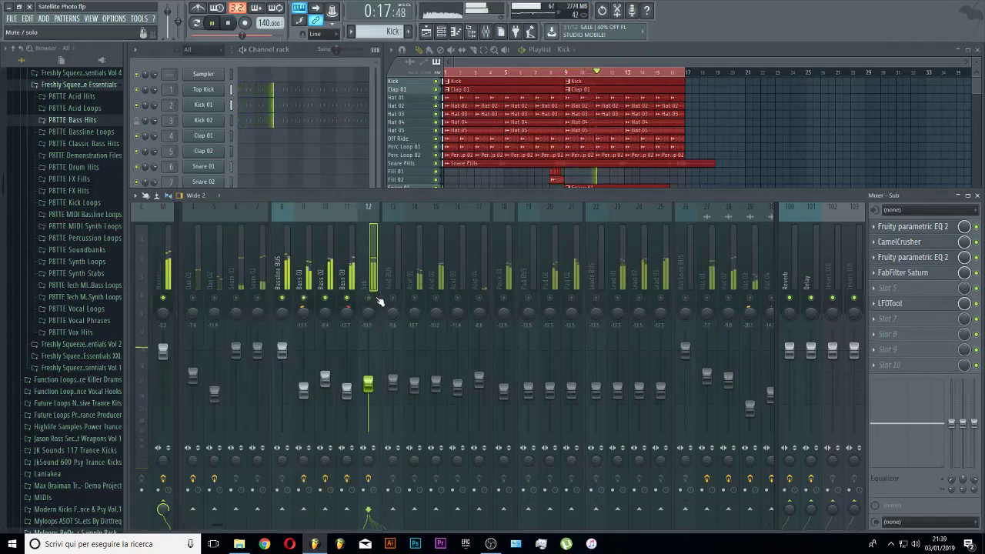
- Compare Bassline BUS with Kick 01 and lower the Bassline BUS fader to about -0.9 dB
click(280, 268)
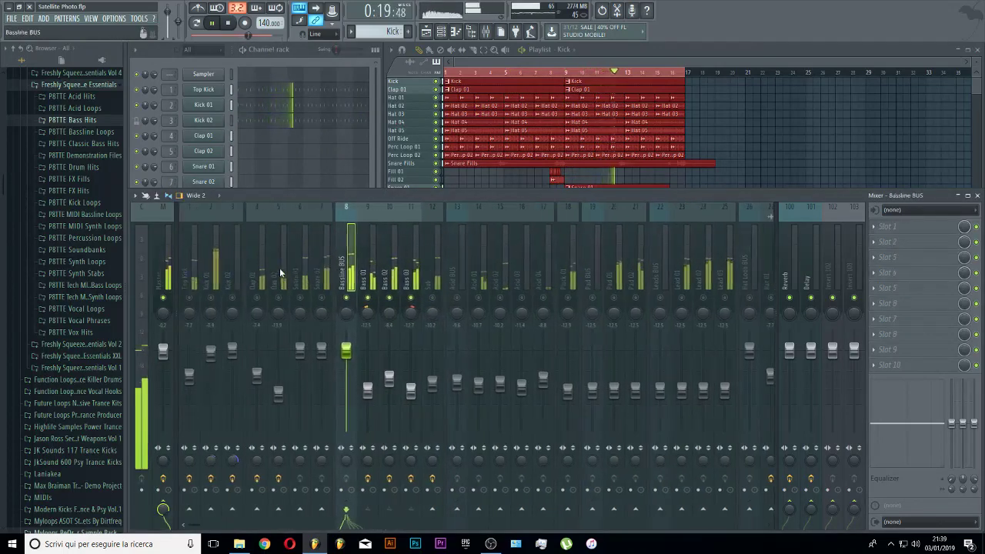
click(216, 266)
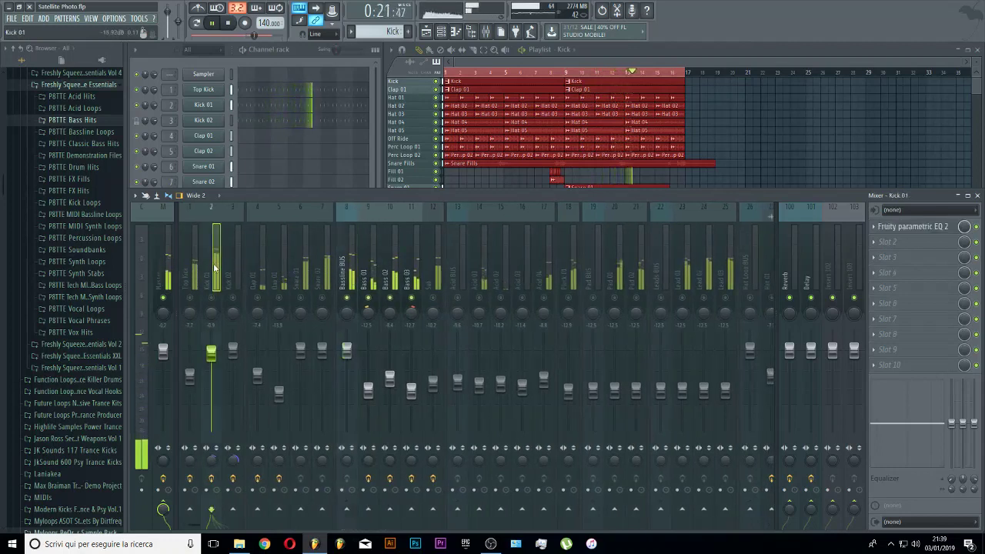
click(350, 261)
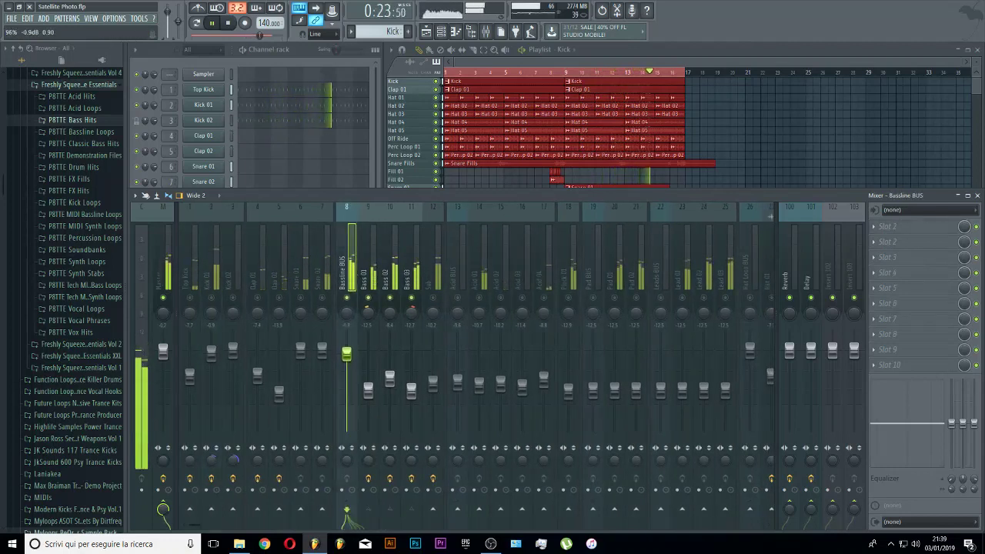
- Add Fruity parametric EQ 2 to Bassline BUS's first slot, boost bands 2, 5 and 7, and lower the main level to -2.6 dB
click(900, 226)
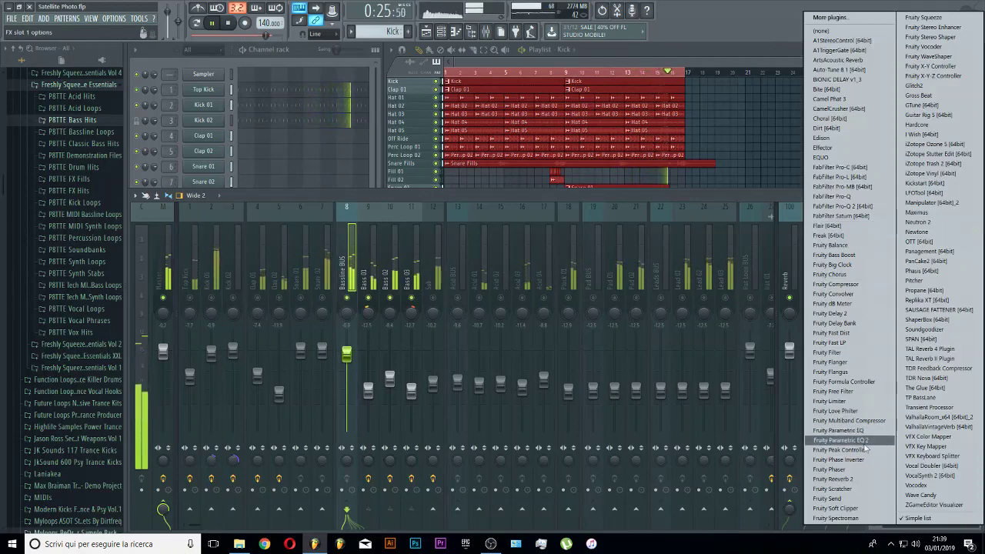
click(863, 442)
drag(231, 206, 391, 212)
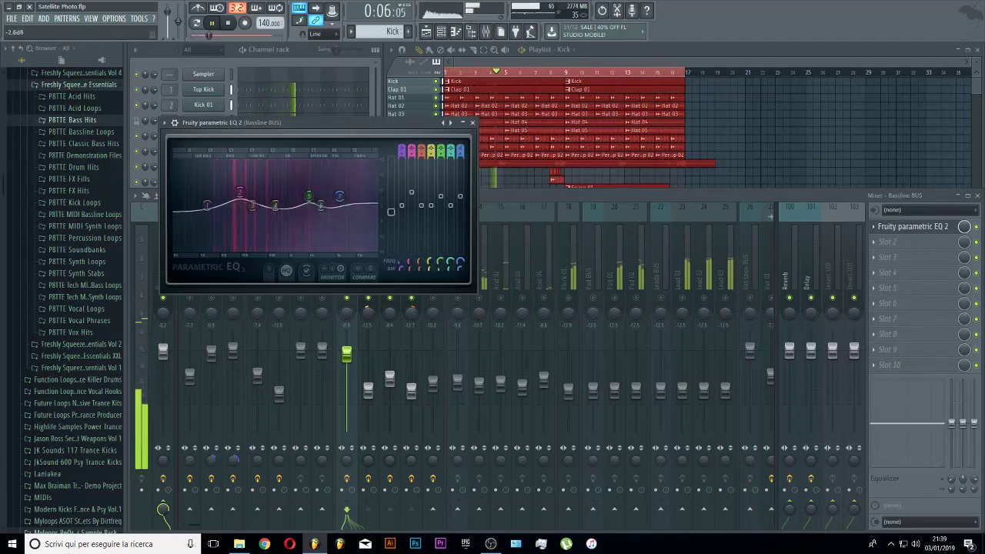
- Load OTT into Bassline BUS's third slot with depth at about 38% and downward compression at 0%
click(885, 257)
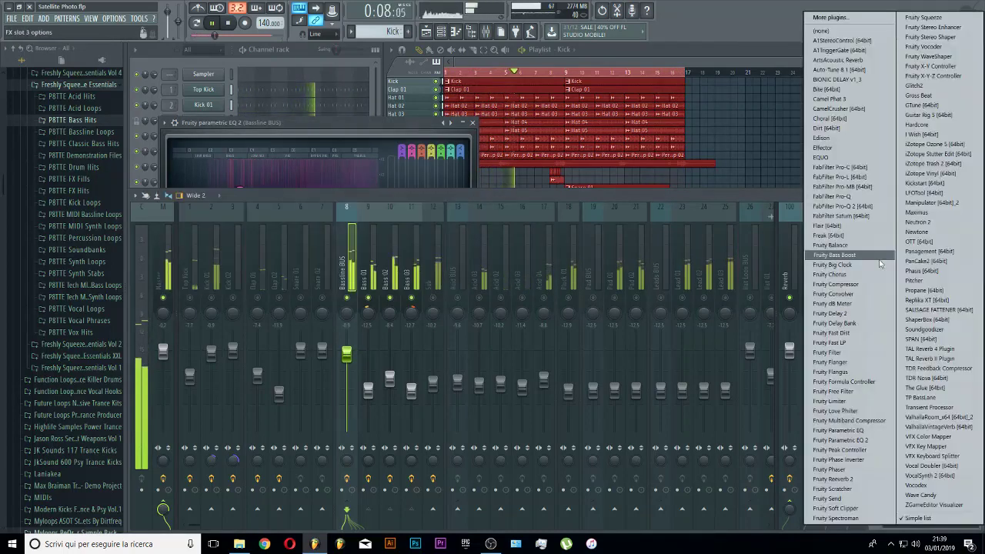
click(918, 241)
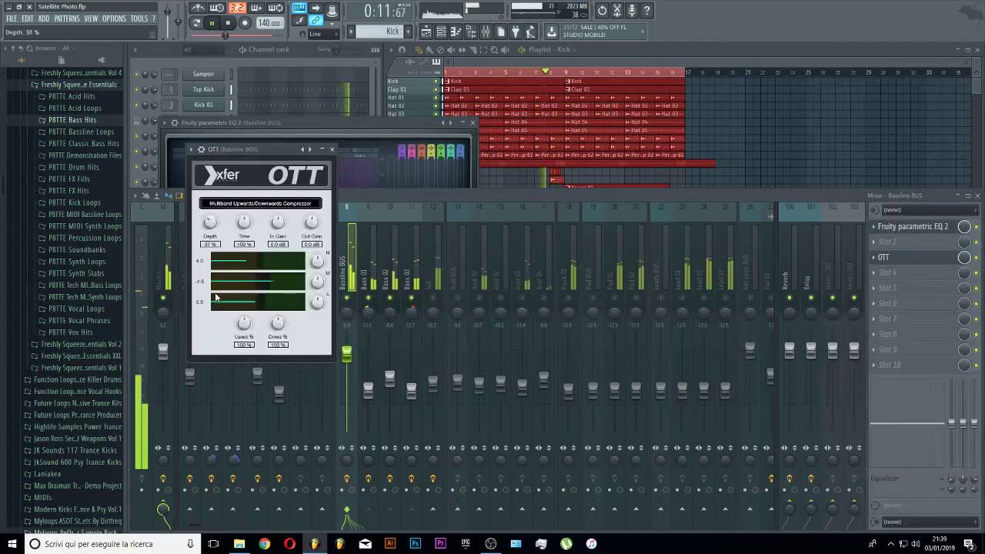
drag(209, 224, 209, 247)
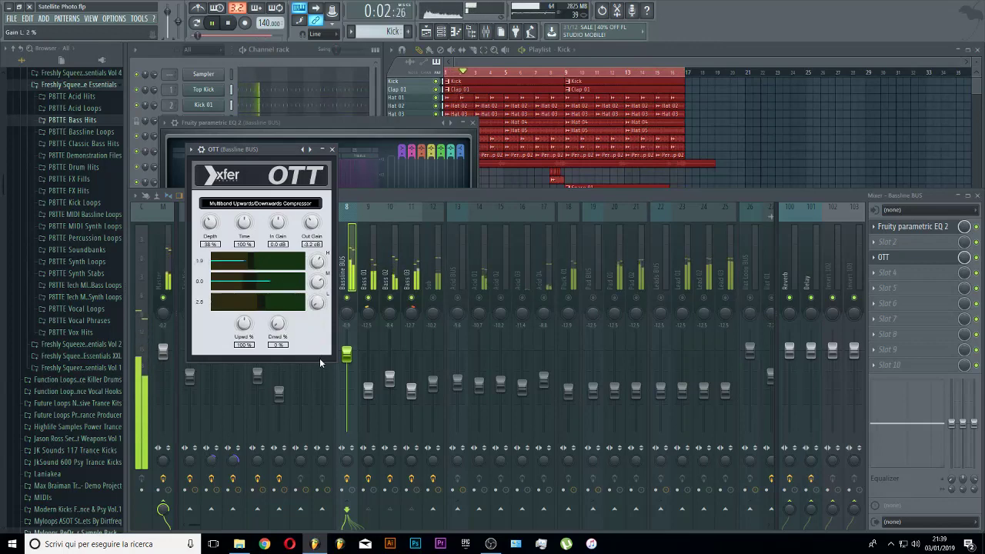
- Raise OTT's low band gain, lower its output gain to about -5.4 dB and toggle the effect to compare
drag(320, 360, 320, 318)
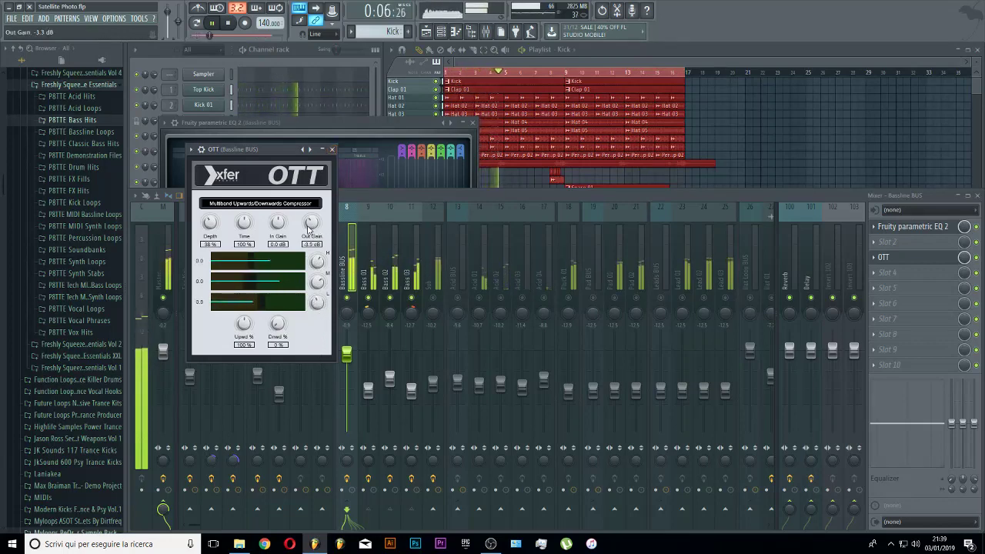
drag(308, 231, 307, 234)
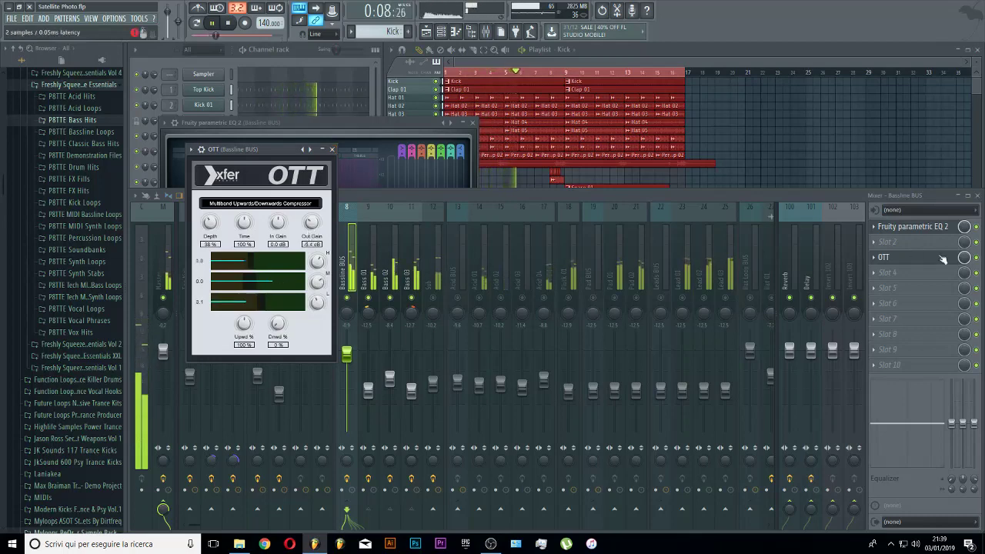
click(977, 258)
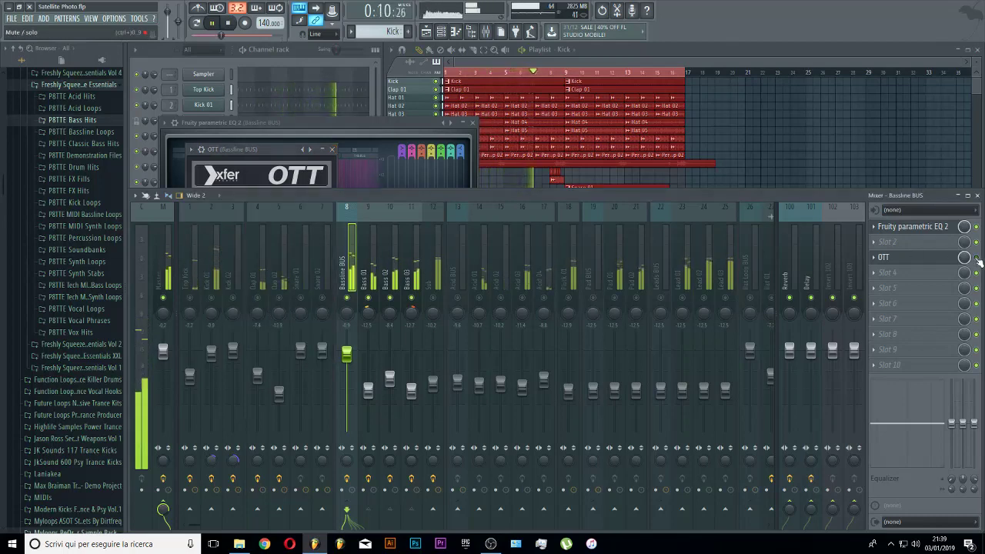
- Unmute Sub and load LFOTool into Bassline BUS's sixth slot with its waveform display on
click(437, 300)
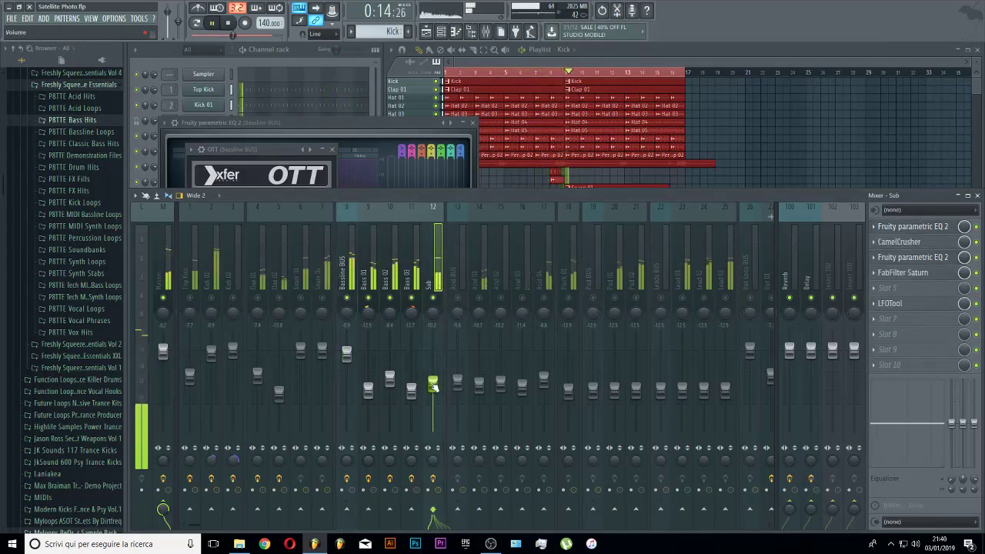
click(347, 308)
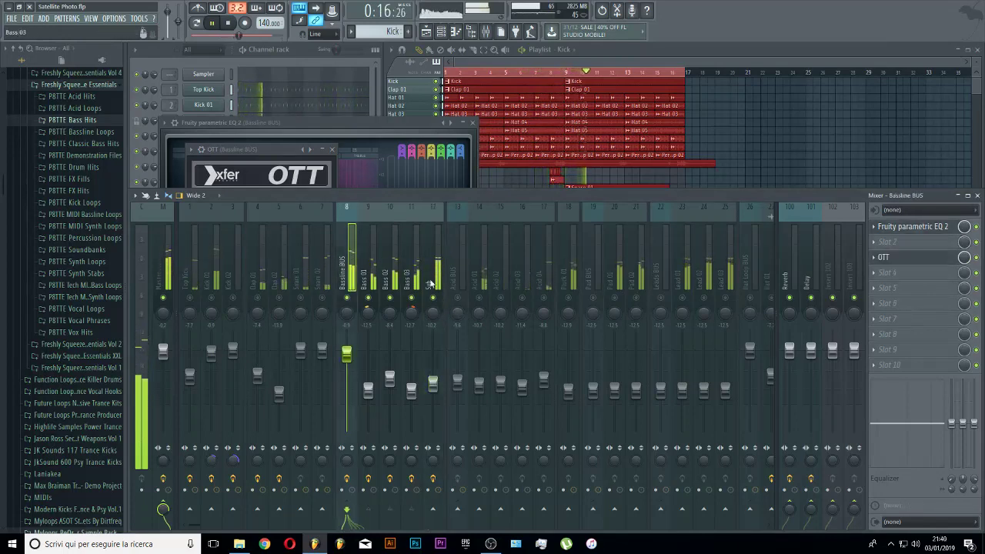
click(880, 304)
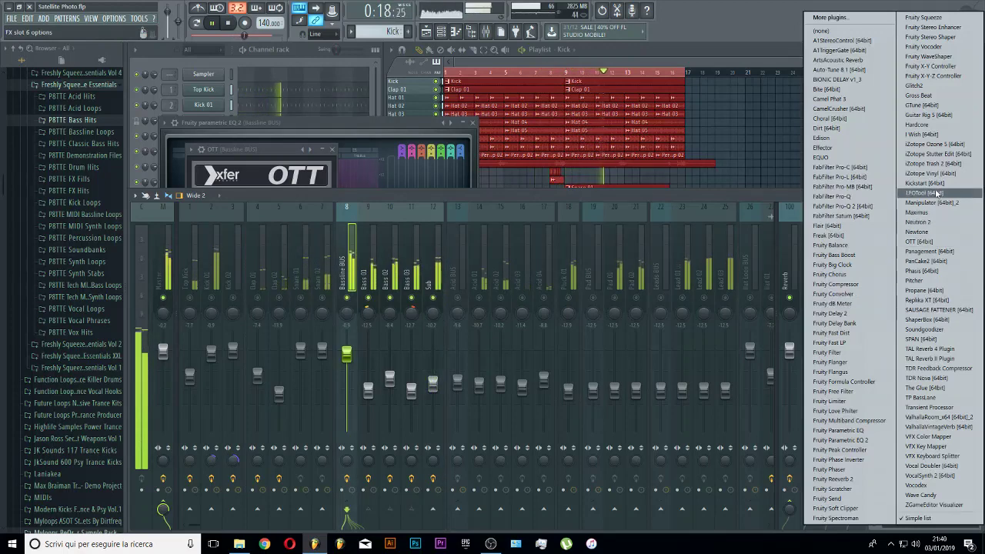
click(923, 193)
click(279, 289)
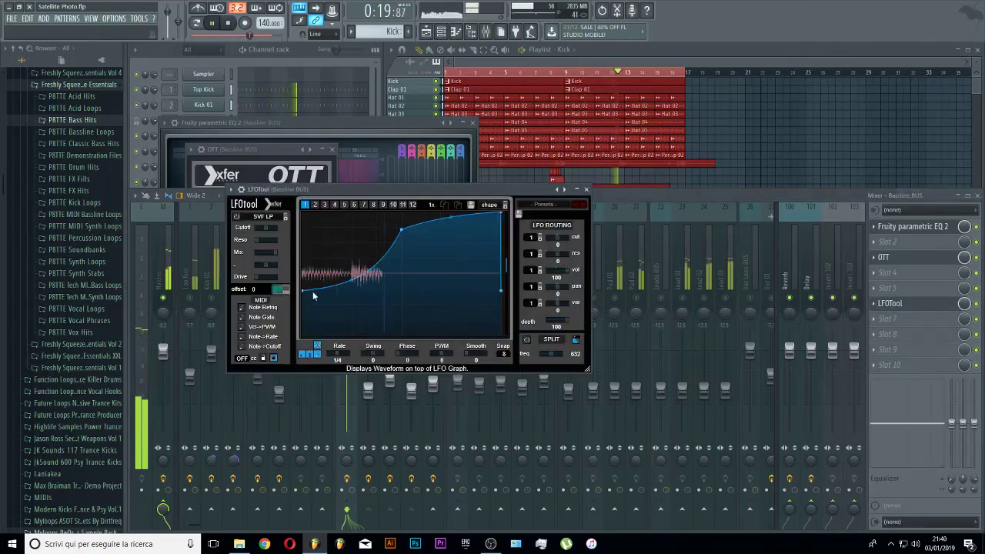
- Reshape Bassline BUS's LFOTool curve to start at about 70%, dip around a quarter of the cycle and rise to full level
drag(305, 292, 304, 305)
drag(401, 229, 361, 274)
double_click(314, 305)
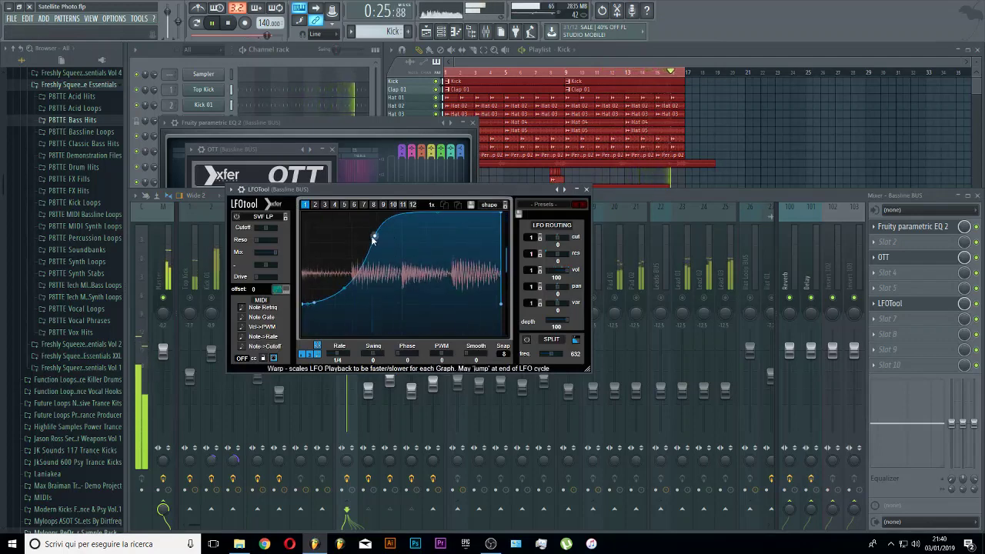
drag(375, 234, 376, 253)
drag(305, 307, 331, 306)
drag(322, 274, 320, 261)
drag(330, 307, 350, 312)
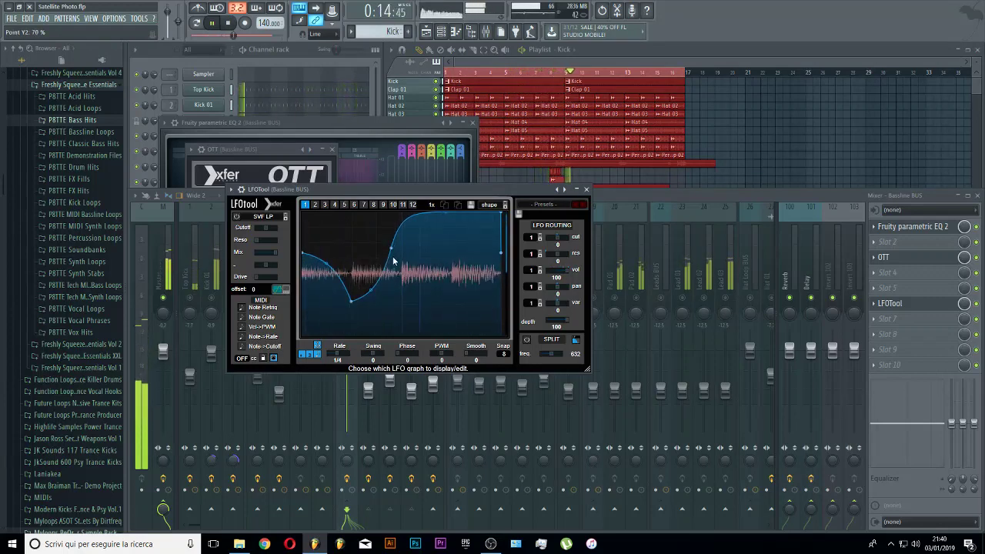
- Reduce the LFO depth on Bassline BUS's LFOTool to 87 and unmute Top Kick and Kick 01 in the mixer
drag(559, 319, 562, 323)
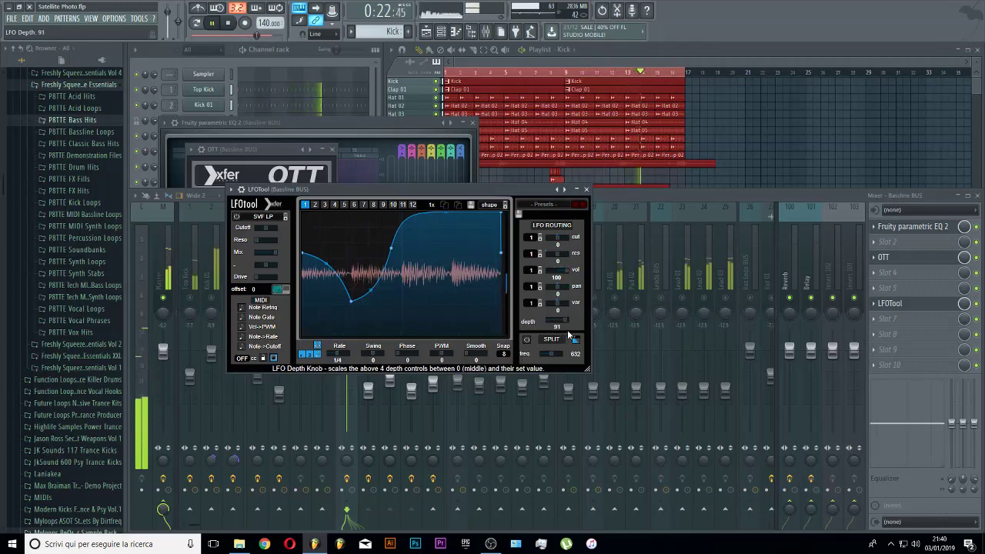
click(629, 197)
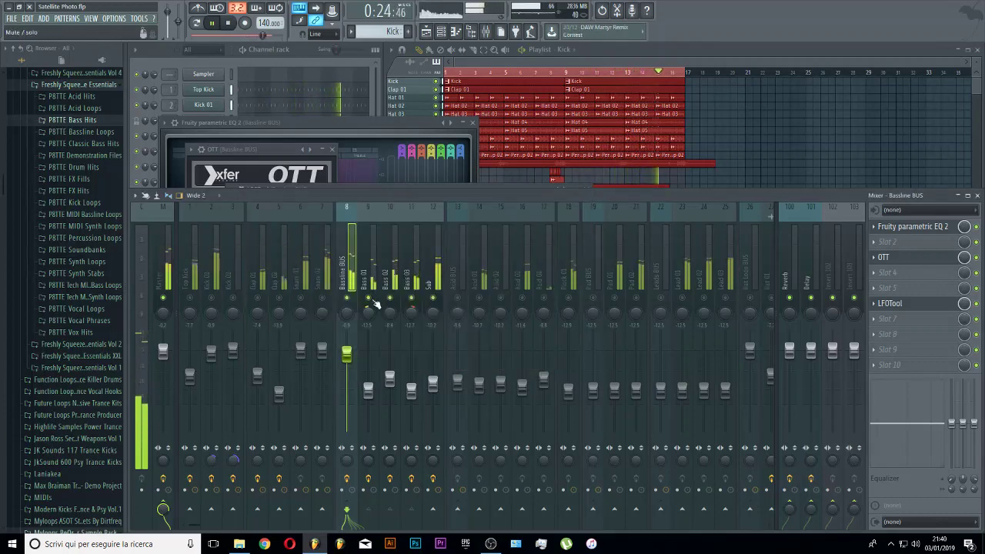
click(192, 300)
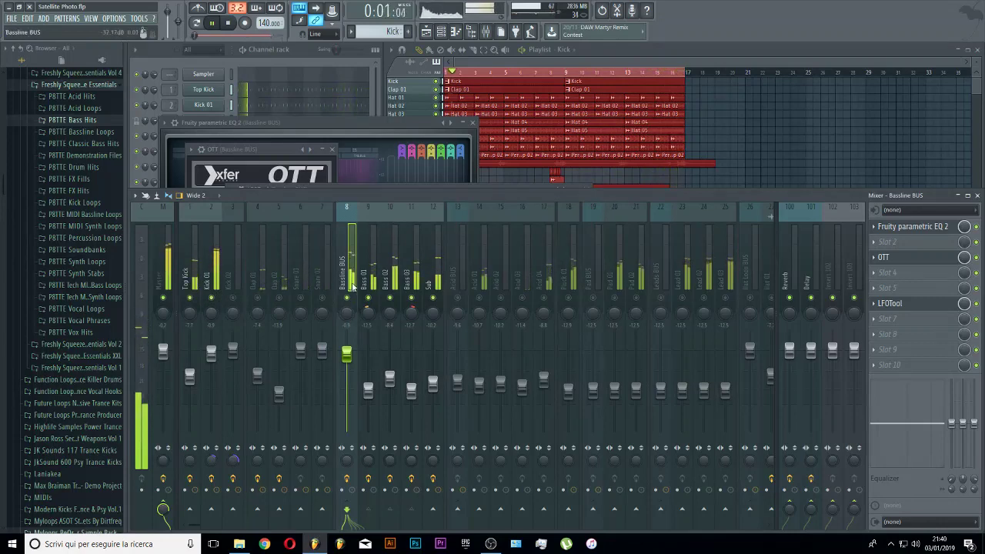
- Close Bassline BUS's EQ, OTT and LFOTool windows and mute Sub in the mixer
click(472, 122)
click(332, 150)
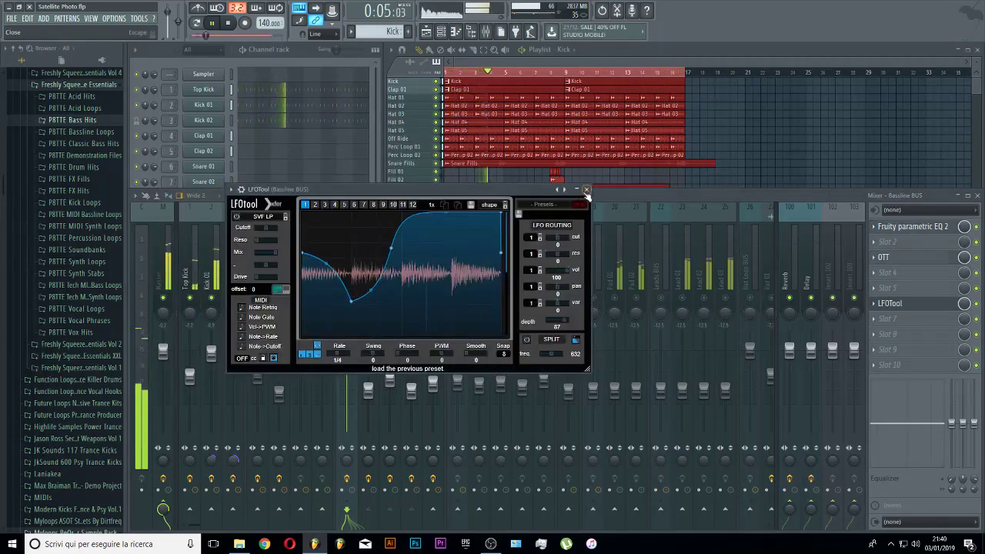
click(587, 190)
click(438, 304)
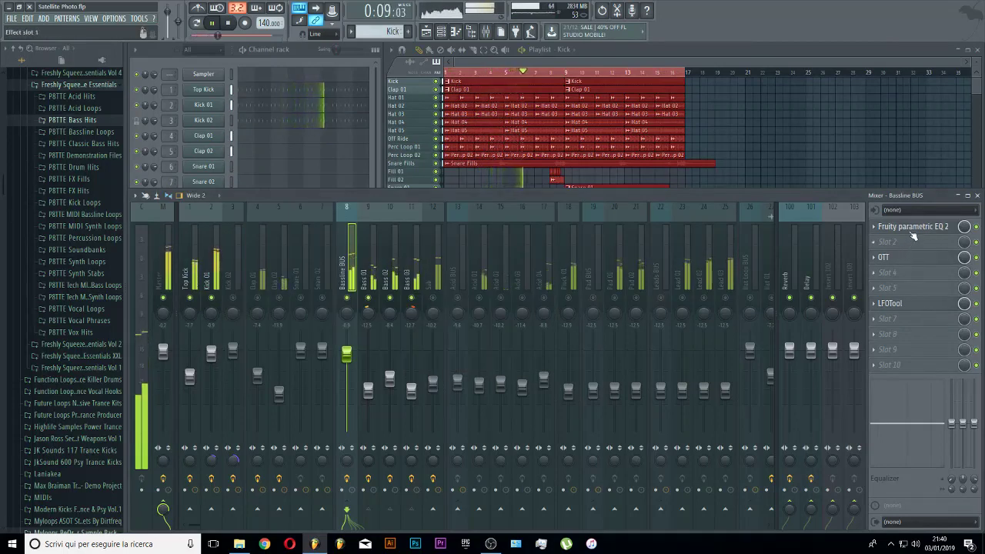
- Open Bassline BUS's parametric EQ and move OTT and LFOTool up into slots 2 and 3
click(908, 226)
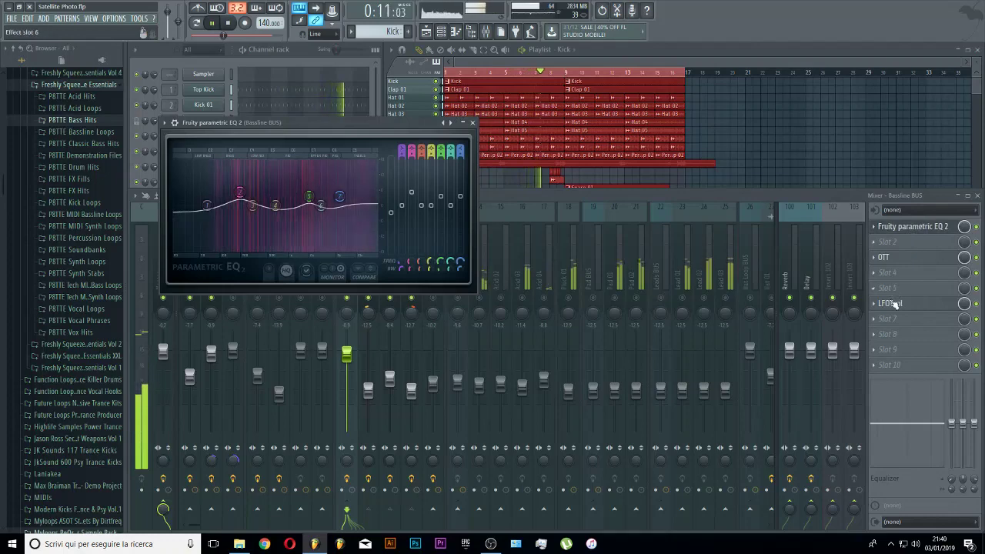
scroll(895, 305, up, 2)
scroll(893, 260, up, 1)
scroll(895, 275, up, 1)
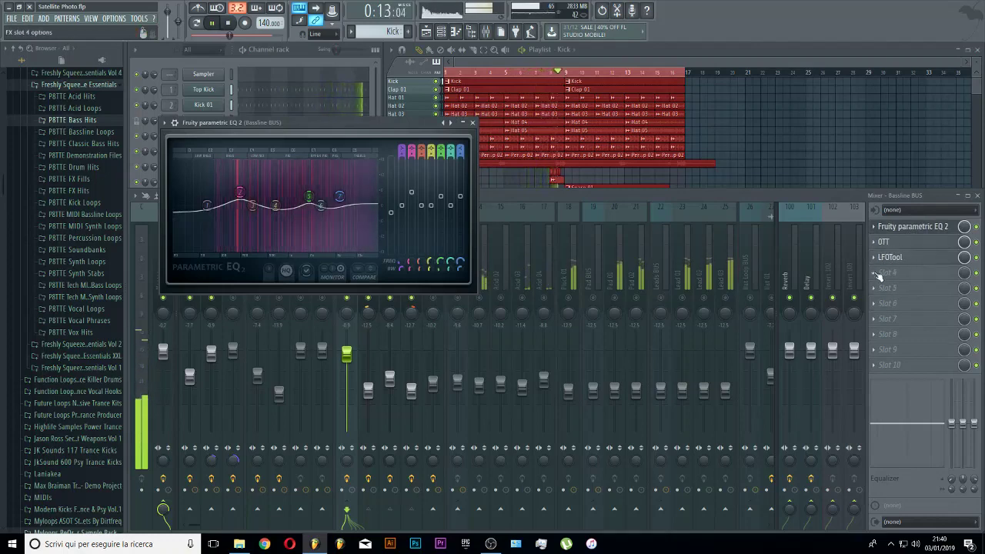
- Add a second Fruity parametric EQ 2 in Bassline BUS's slot 4 with a high-pass preset cutting below about 127 Hz
click(876, 274)
click(866, 437)
click(465, 137)
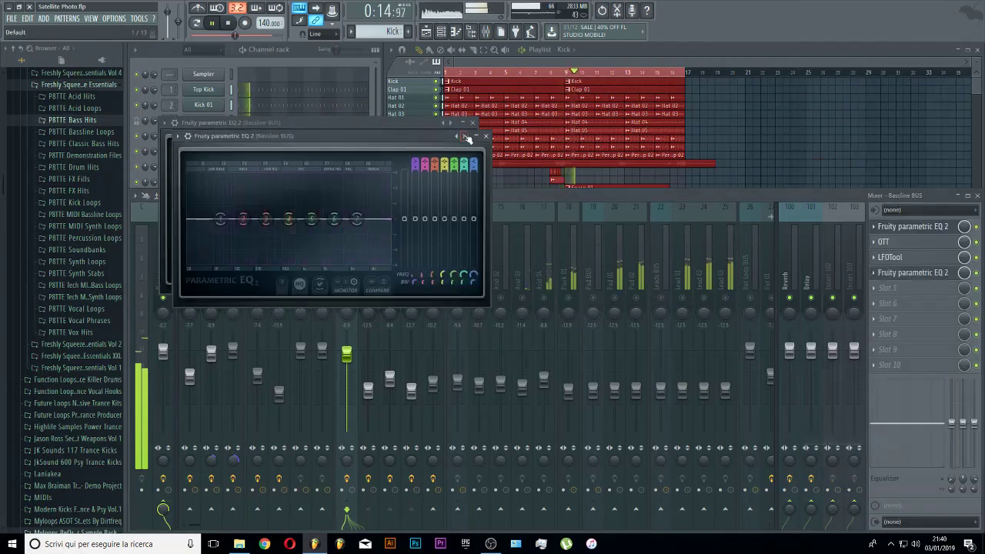
click(464, 136)
drag(190, 219, 241, 220)
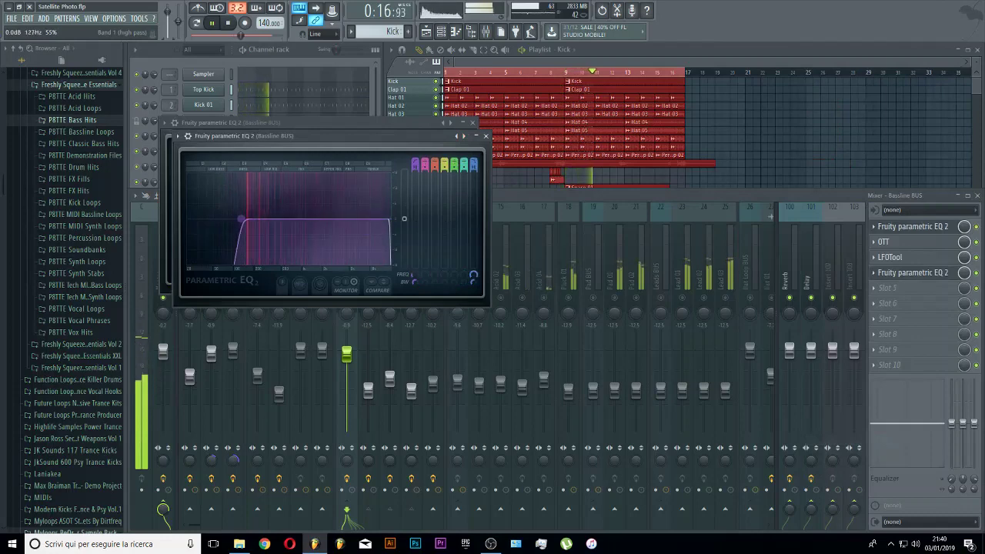
click(485, 136)
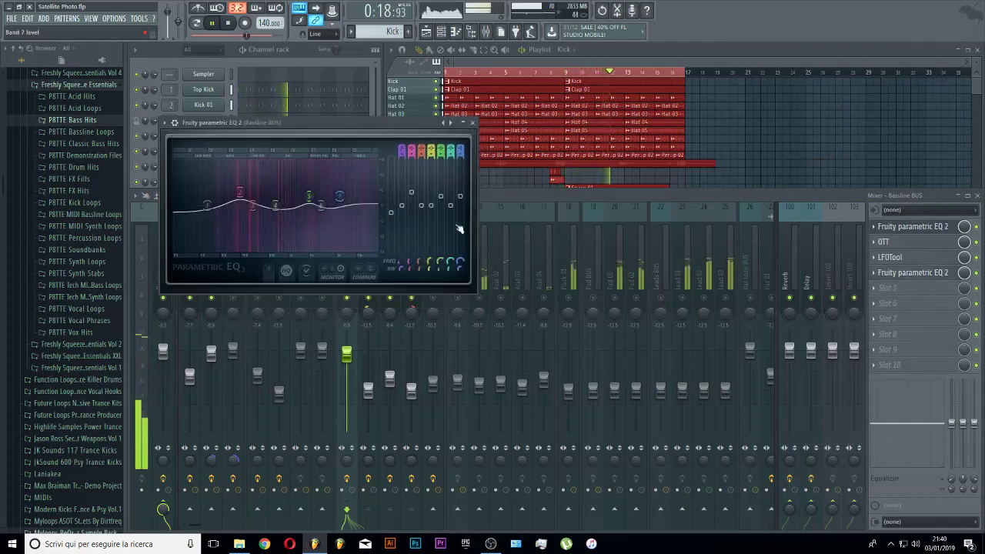
- Unmute Sub, raise its fader to -7.4 dB and close the remaining EQ window
click(435, 304)
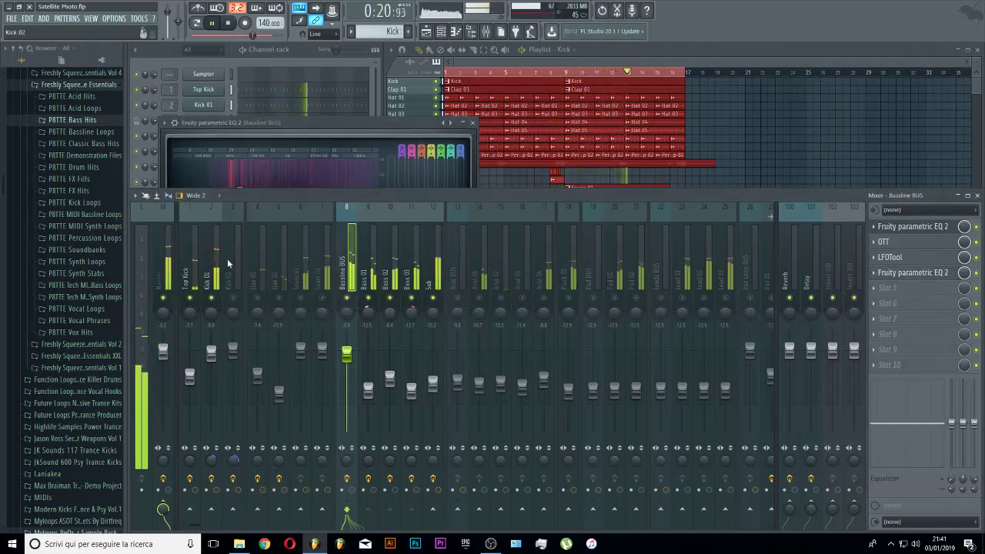
click(440, 356)
drag(433, 382, 432, 376)
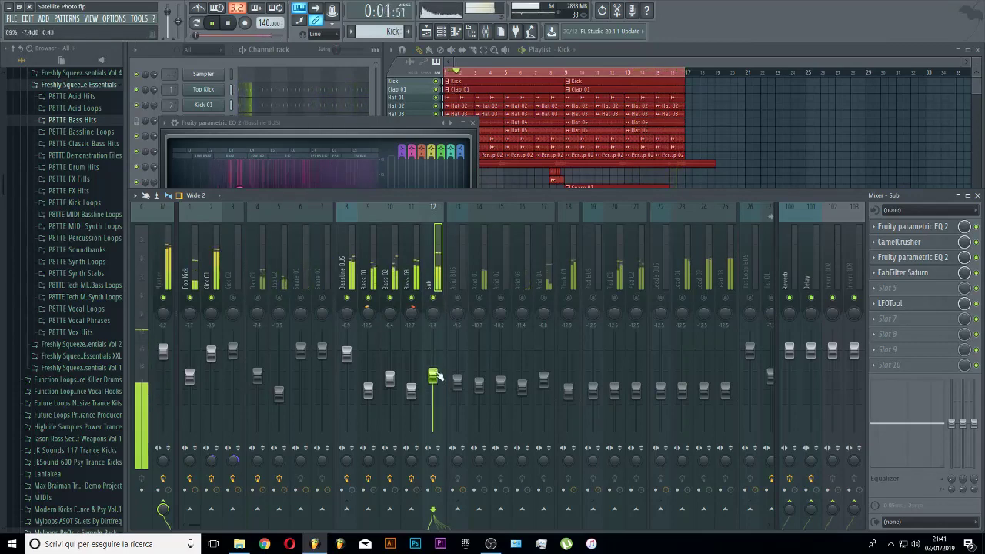
click(473, 123)
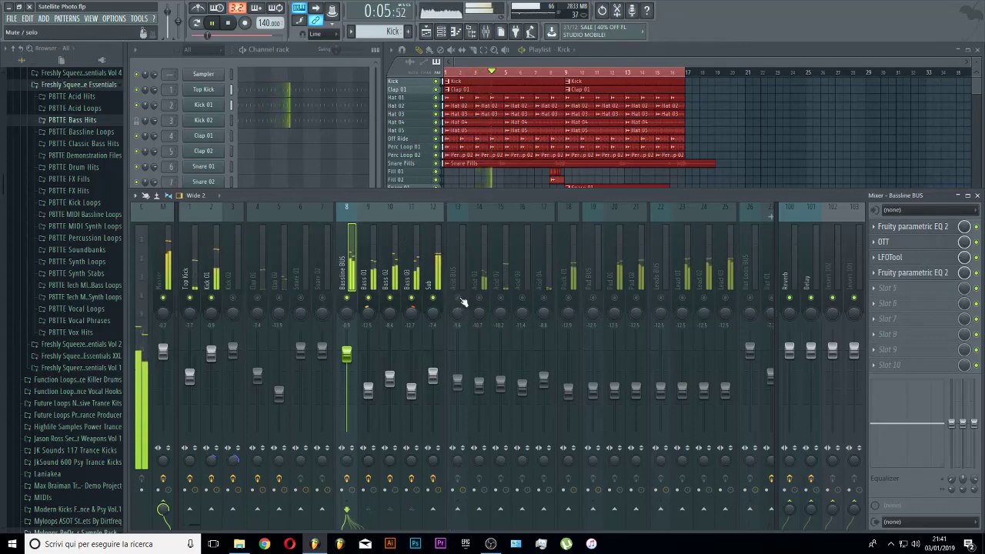
- Raise band 4 and shift it lower in frequency in Sub's slot 3 EQ, and nudge the Sub fader up slightly
click(438, 265)
click(915, 258)
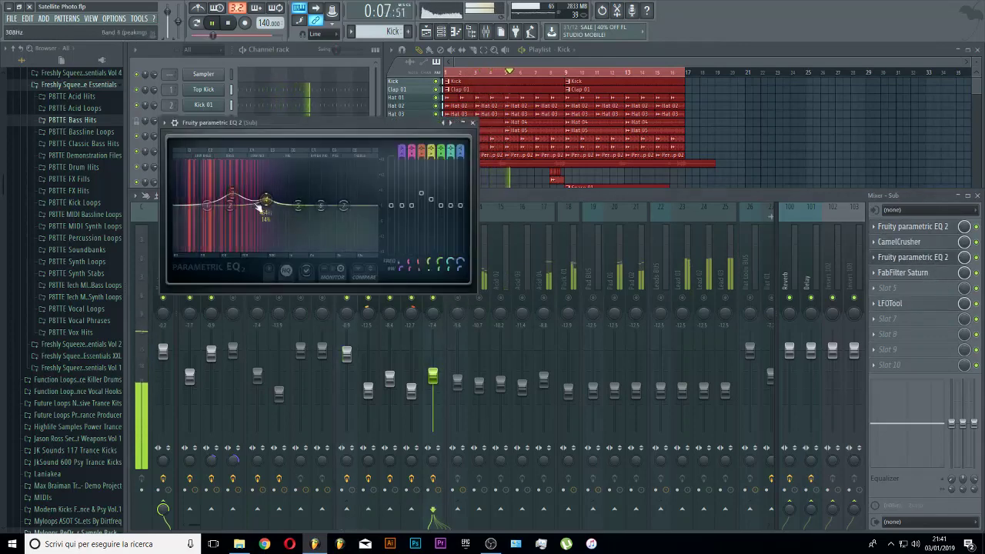
drag(241, 196, 205, 203)
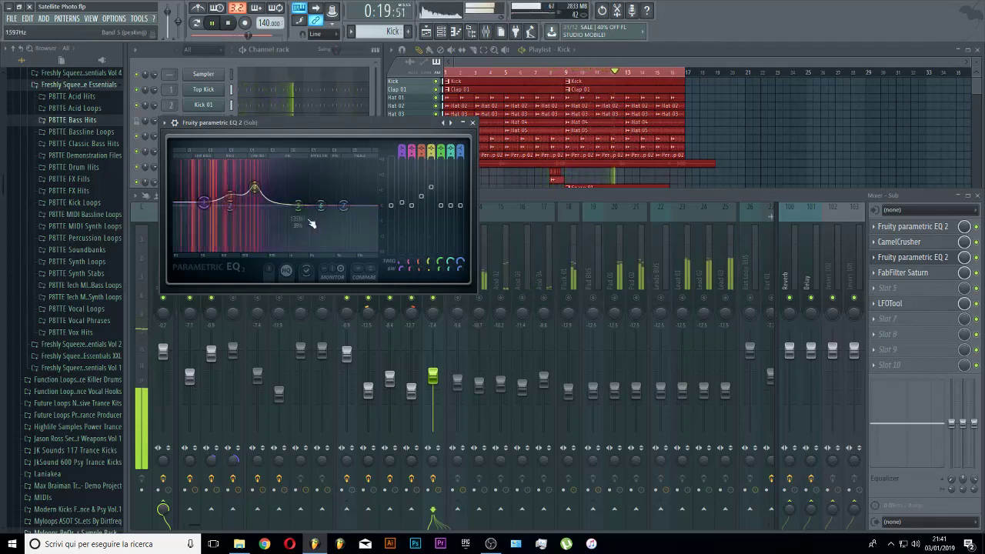
click(472, 122)
drag(434, 377, 433, 374)
- Reset the Acid BUS fader to its default level and raise the Acid 01 fader to about -7.7 dB
click(215, 257)
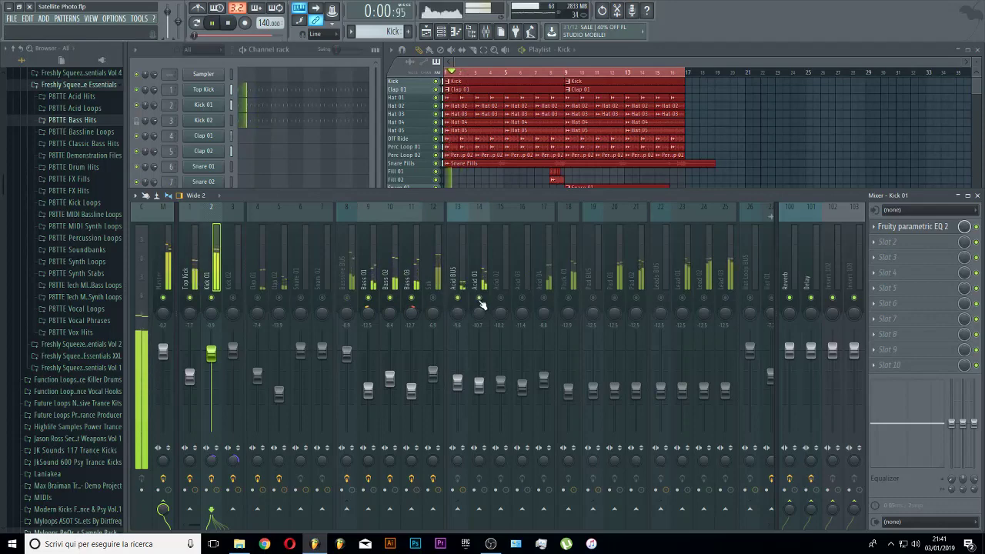
right_click(455, 377)
click(471, 384)
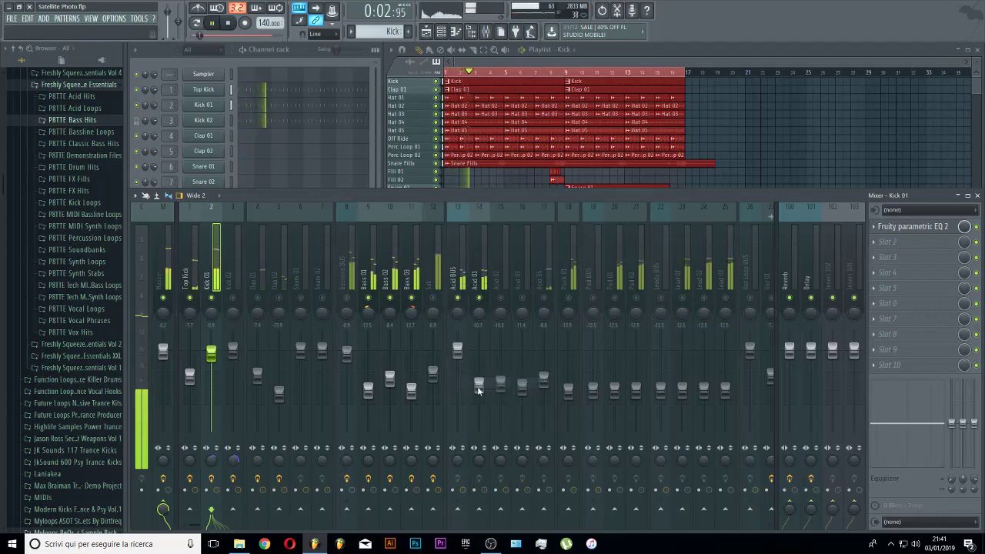
click(477, 355)
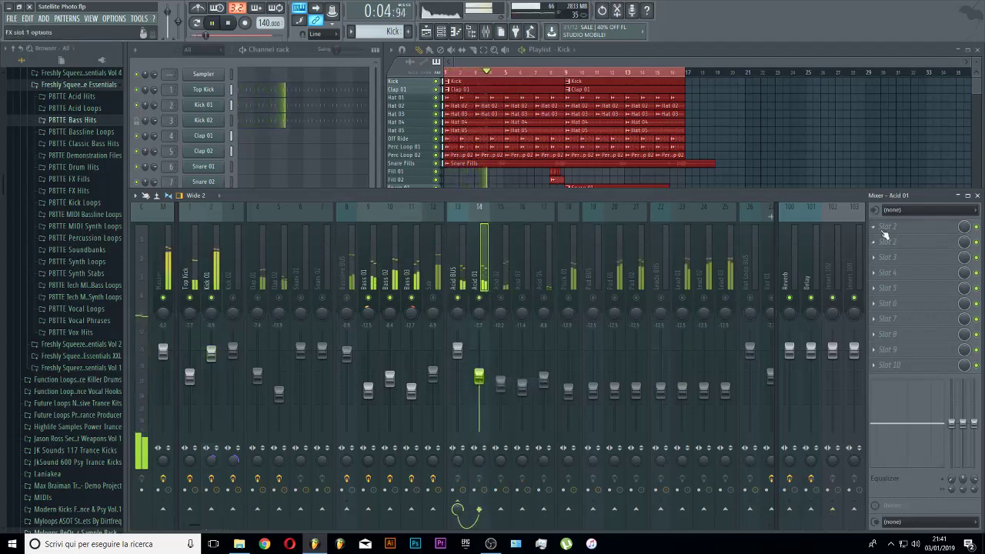
- Insert CamelCrusher in Acid 01's first slot and set its tube distortion to about 21%
click(908, 227)
click(830, 108)
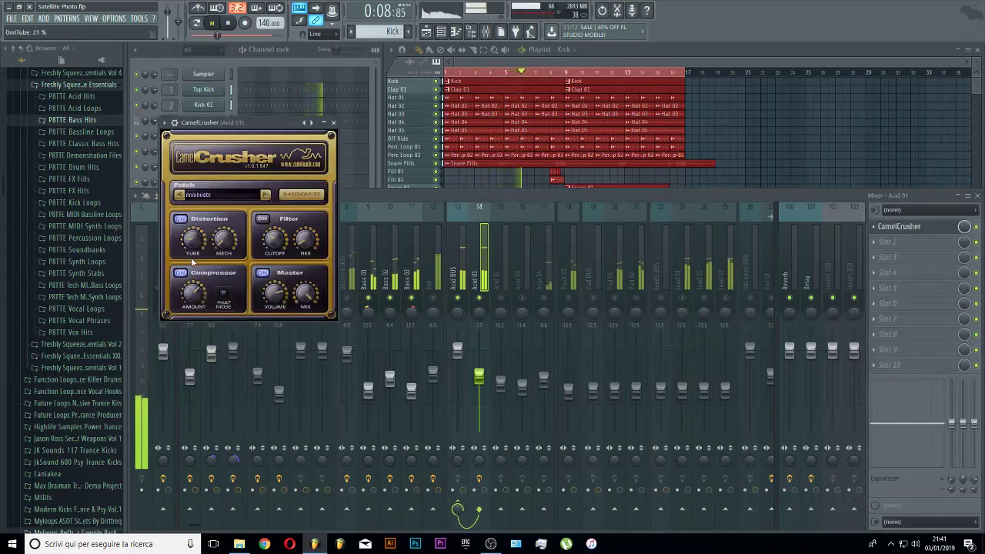
key(Escape)
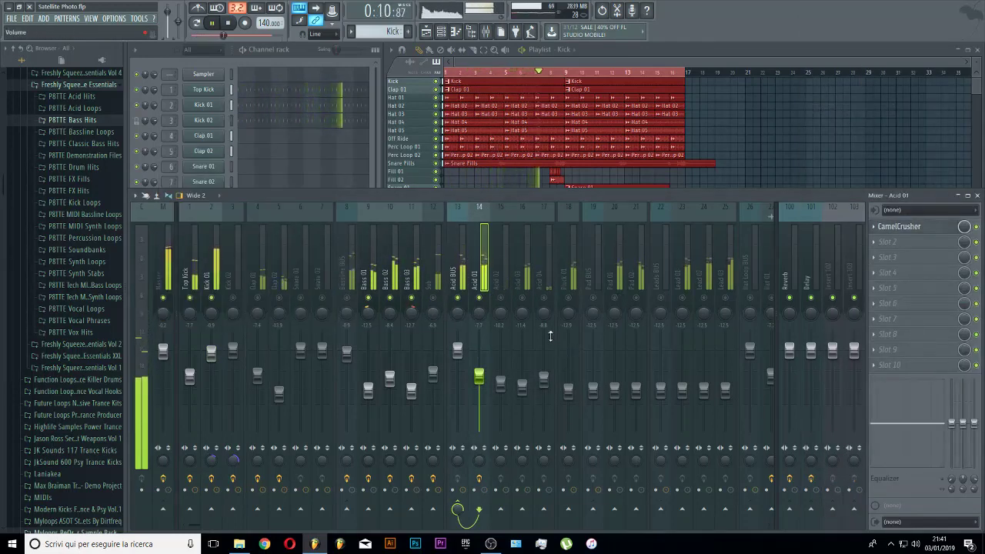
- Load LFOTool into Acid 01's fifth slot with the waveform display on, its curve starting at 100%, dipping early and rising to full level
click(912, 288)
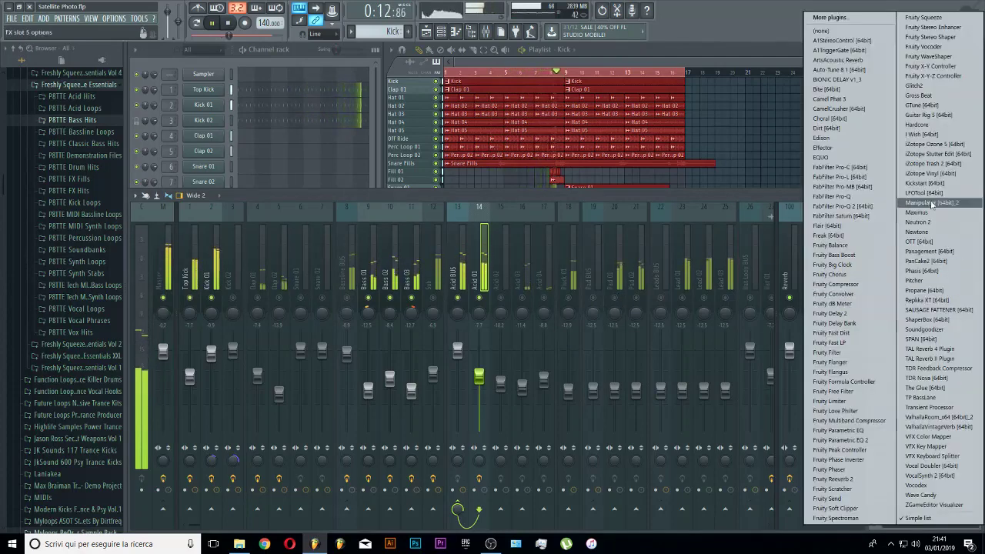
click(933, 194)
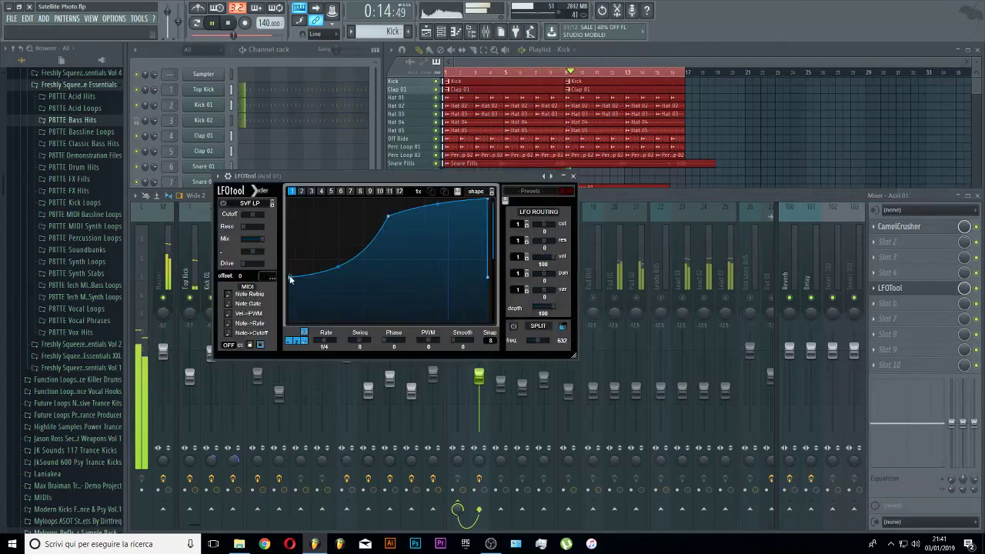
drag(290, 278, 291, 193)
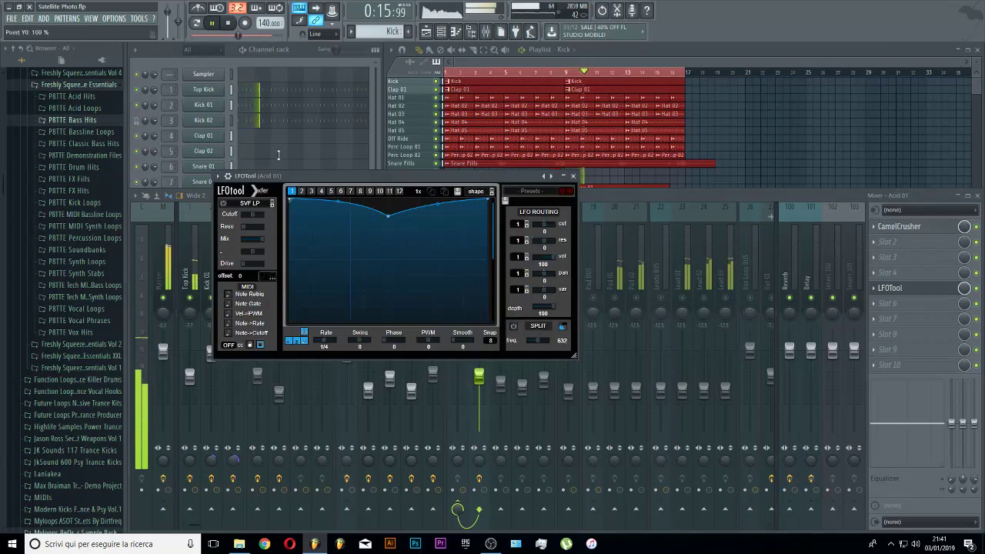
double_click(299, 274)
drag(299, 269, 304, 279)
click(269, 276)
drag(346, 236, 345, 275)
drag(387, 217, 355, 248)
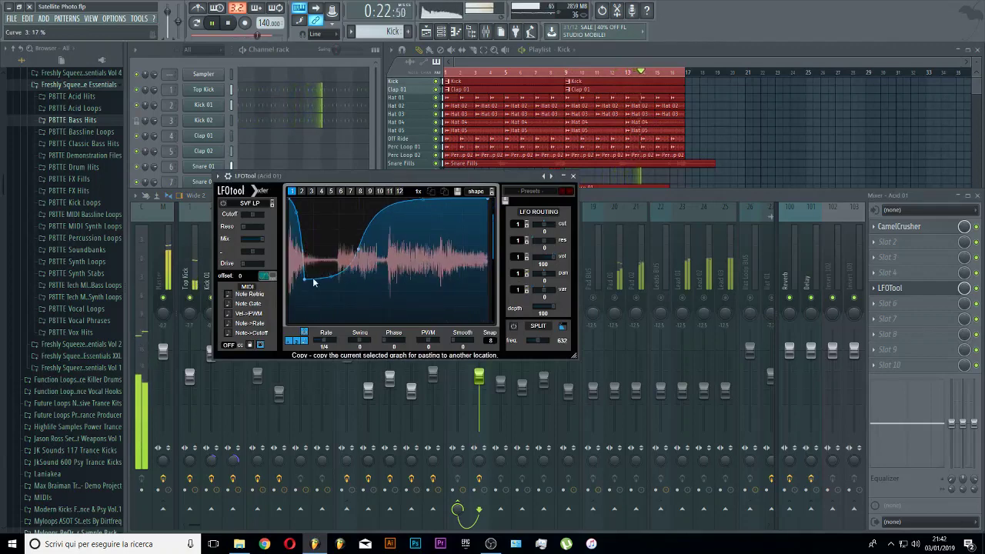
- Deepen the early dip in Acid 01's LFOTool curve to 23%, set the first segment's curve to 54% and close the plugin
drag(304, 278, 302, 315)
drag(301, 321, 304, 294)
drag(295, 217, 296, 234)
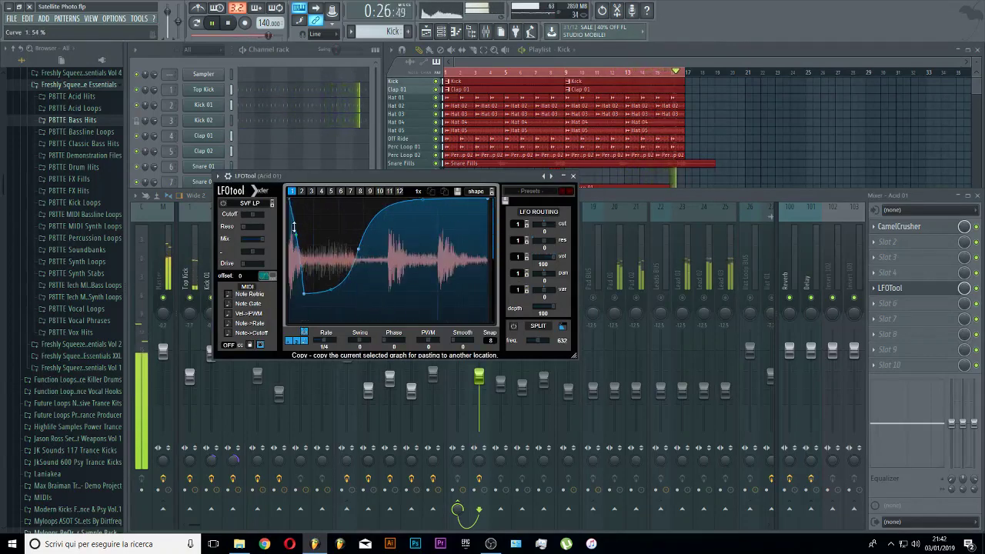
drag(303, 294, 301, 293)
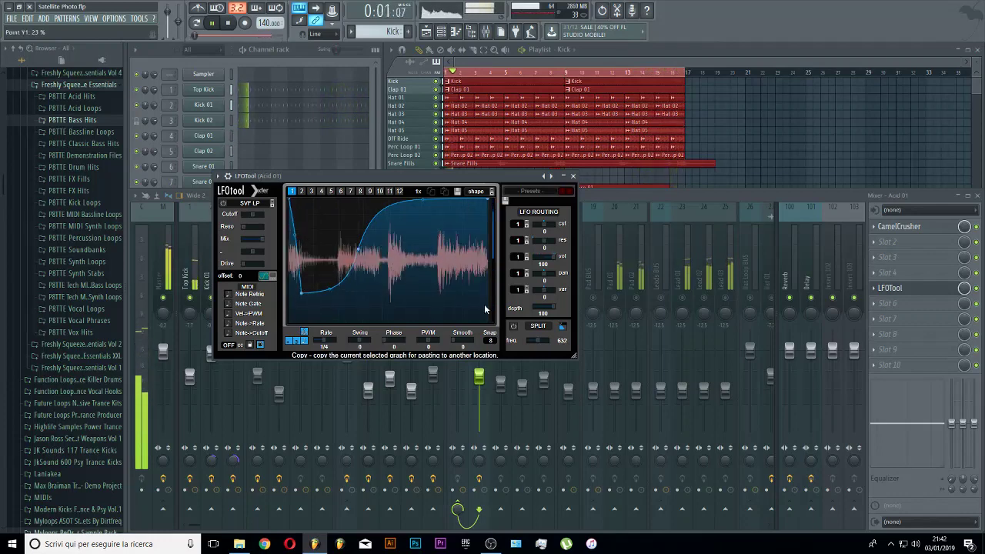
key(Escape)
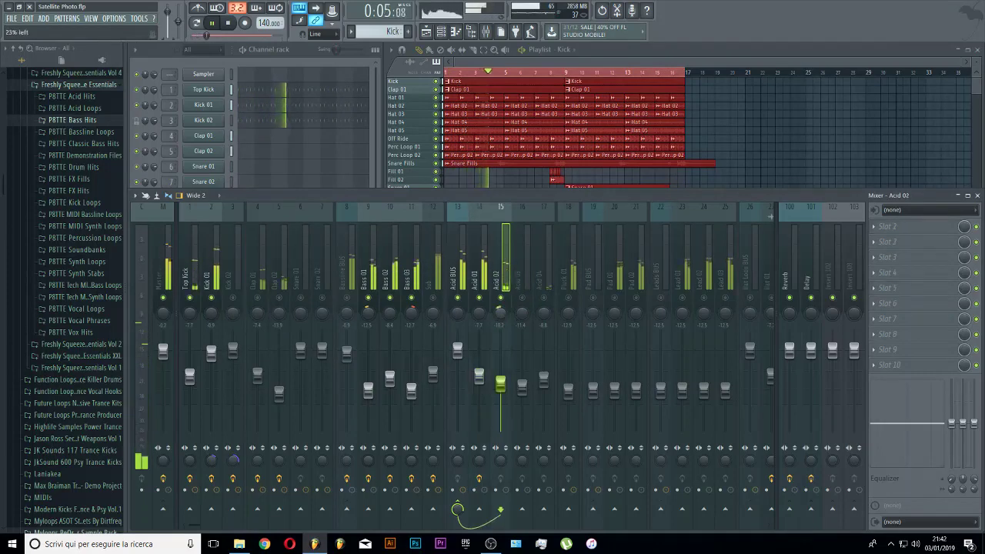
- Pan Acid 02 to the left and Acid 03 to the right, with Acid 03 unmuted
drag(503, 316, 524, 296)
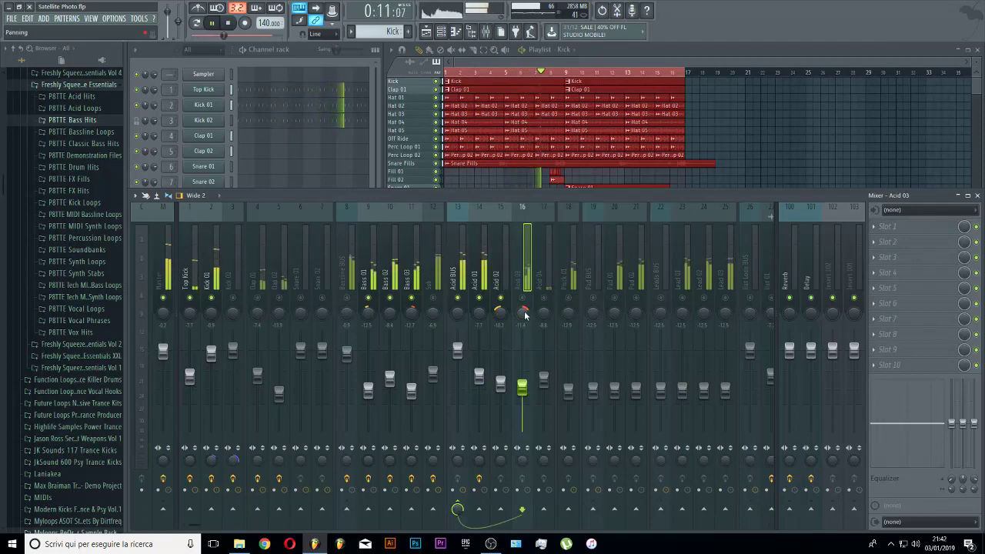
- Insert Fruity parametric EQ 2 in Acid 01's second slot and pull its low shelf down to -18 dB at about 110 Hz
click(483, 284)
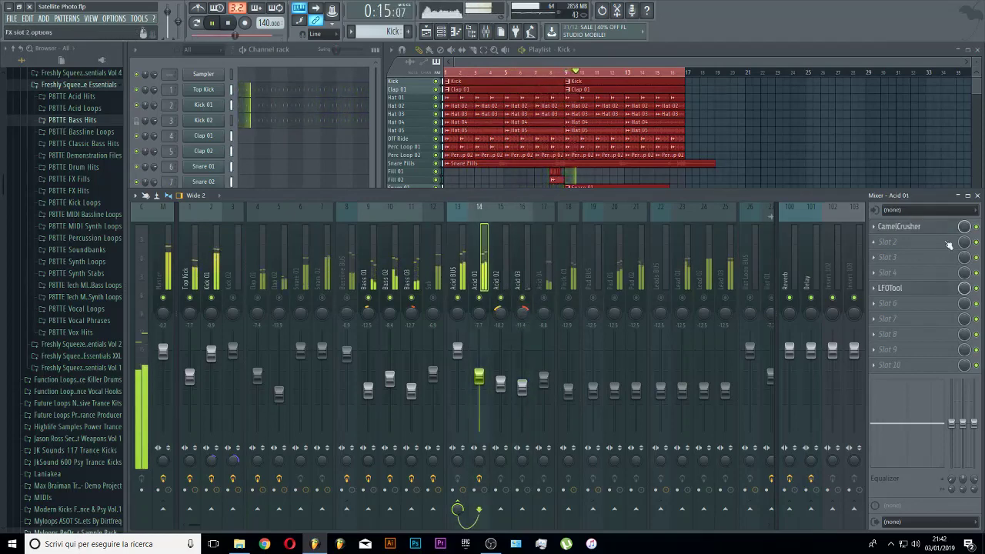
click(901, 241)
click(841, 440)
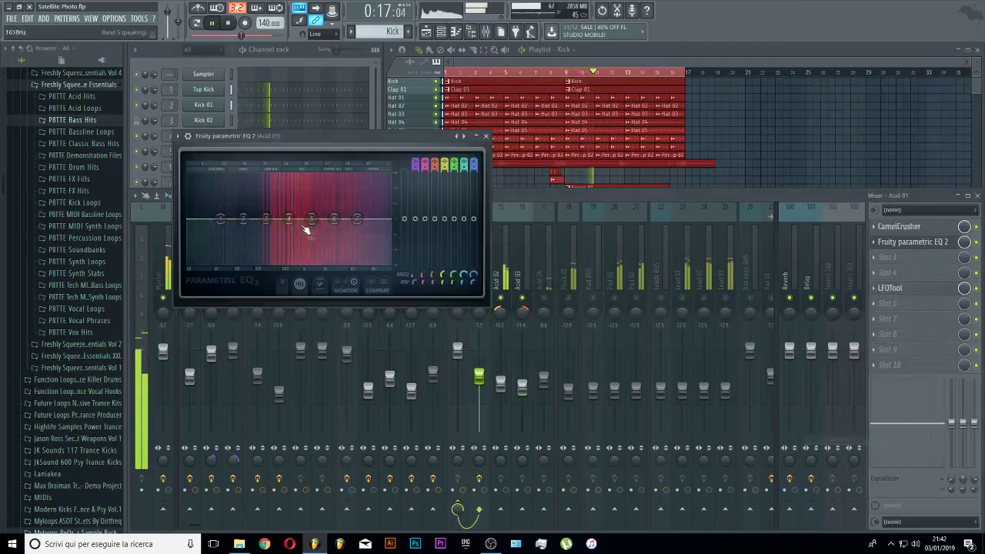
drag(221, 220, 237, 253)
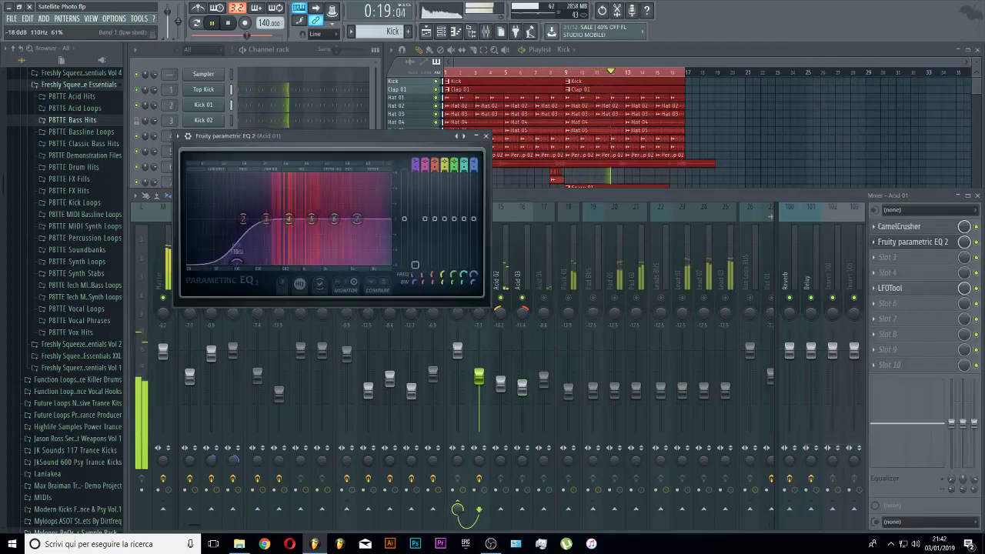
- Shape Acid 01's EQ with a cut near 638 Hz, boosted highs and a slightly lower main level, and close it
drag(285, 205, 406, 220)
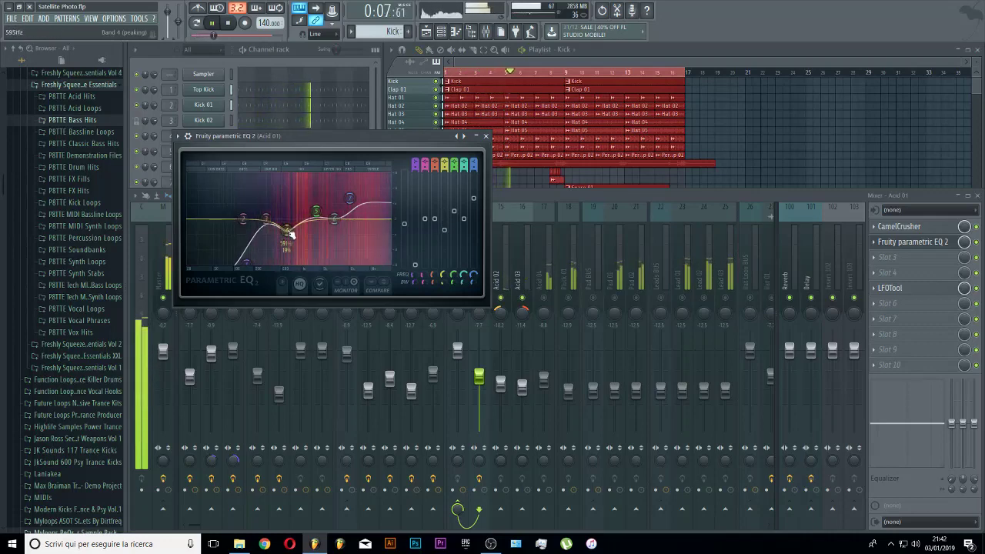
drag(291, 233, 289, 230)
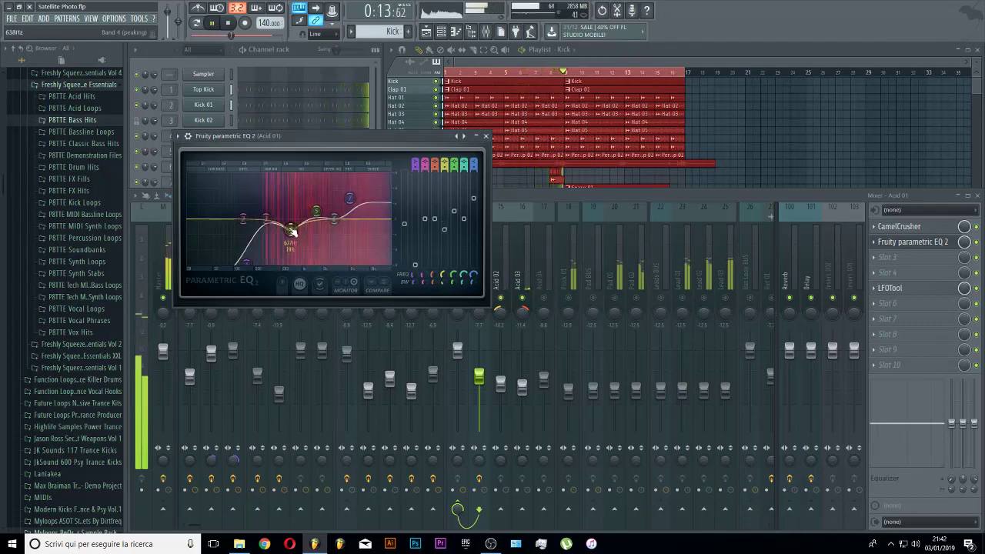
drag(318, 207, 326, 216)
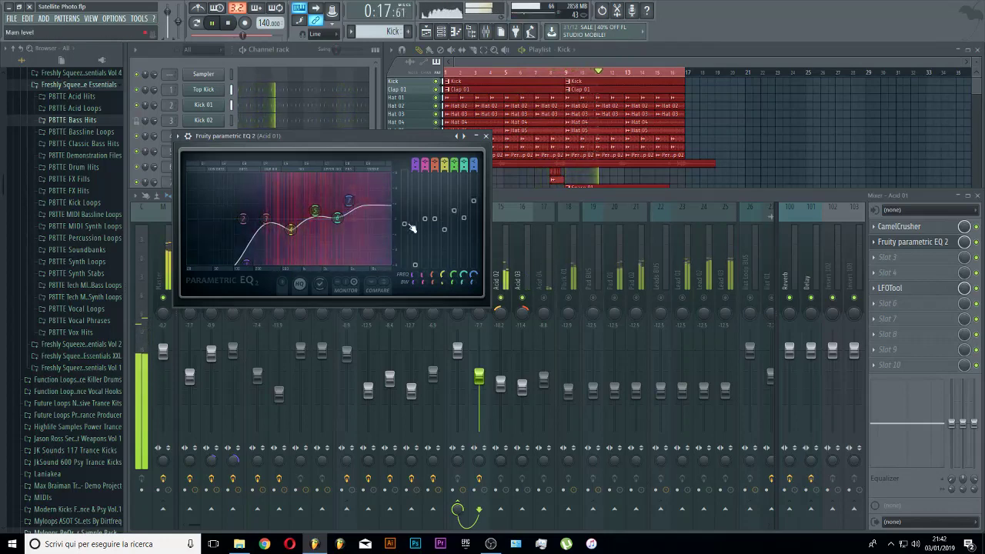
mouse_move(348, 201)
mouse_down()
mouse_move(364, 198)
mouse_move(374, 176)
mouse_move(351, 193)
mouse_up()
click(486, 136)
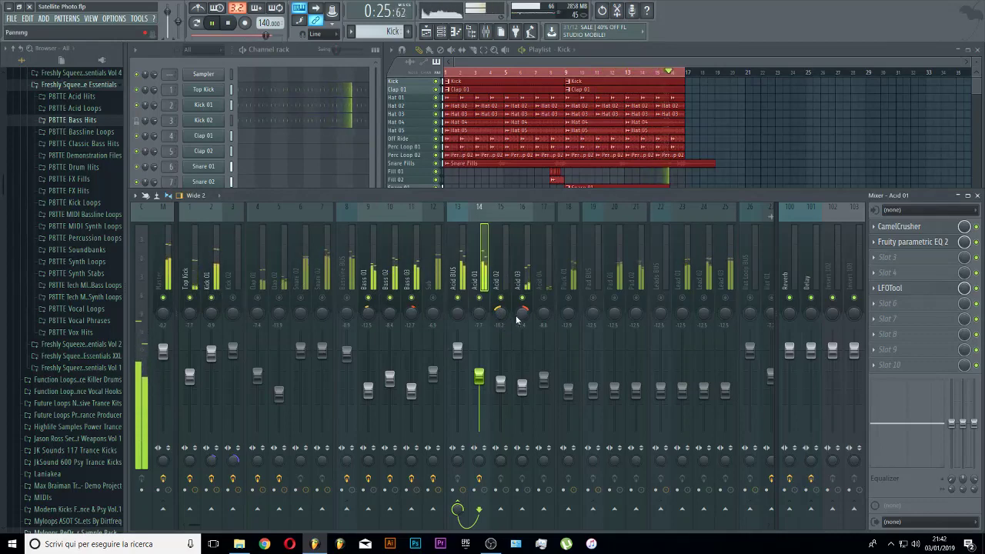
- Insert Fruity parametric EQ 2 in Acid 02's first slot and set up high-pass and low-pass filters on its outer bands
click(530, 281)
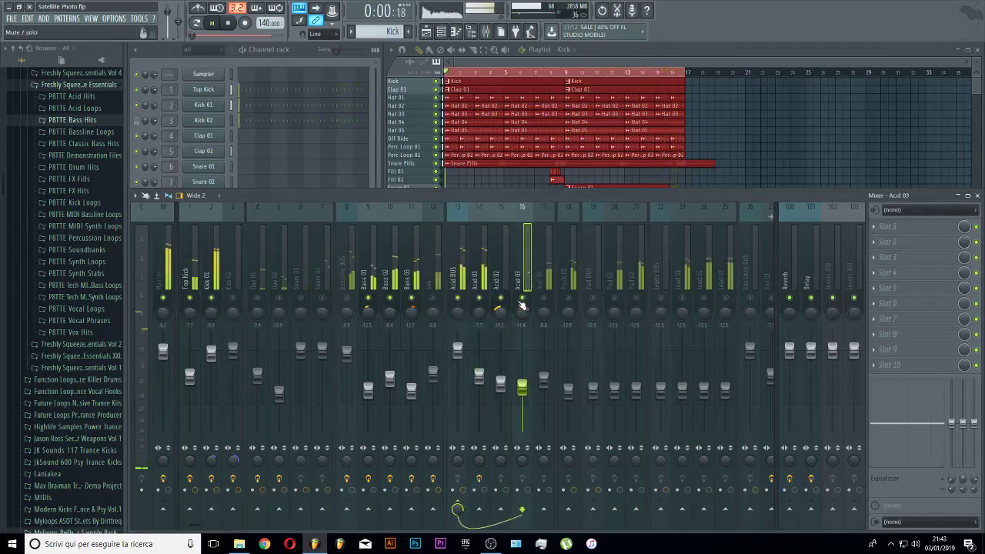
click(499, 284)
click(887, 233)
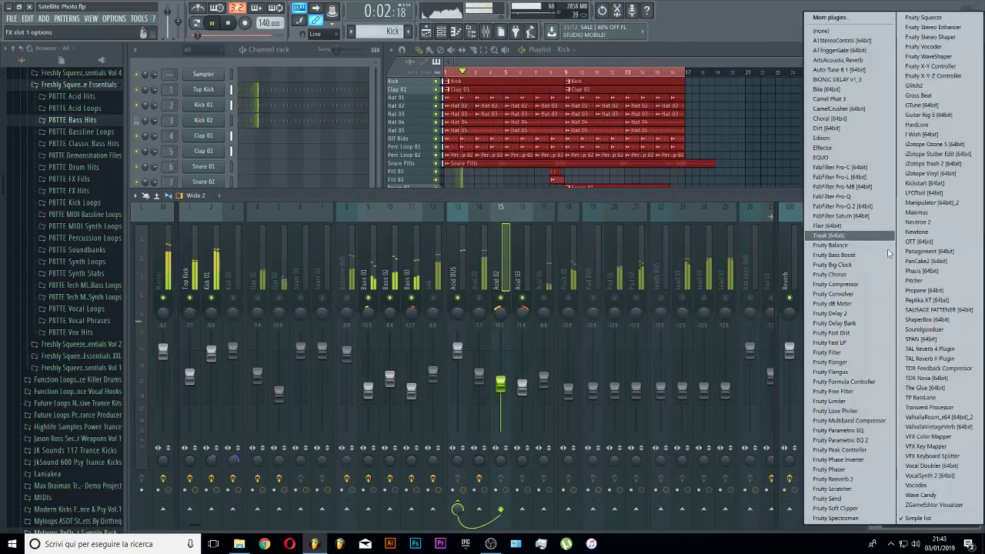
click(816, 404)
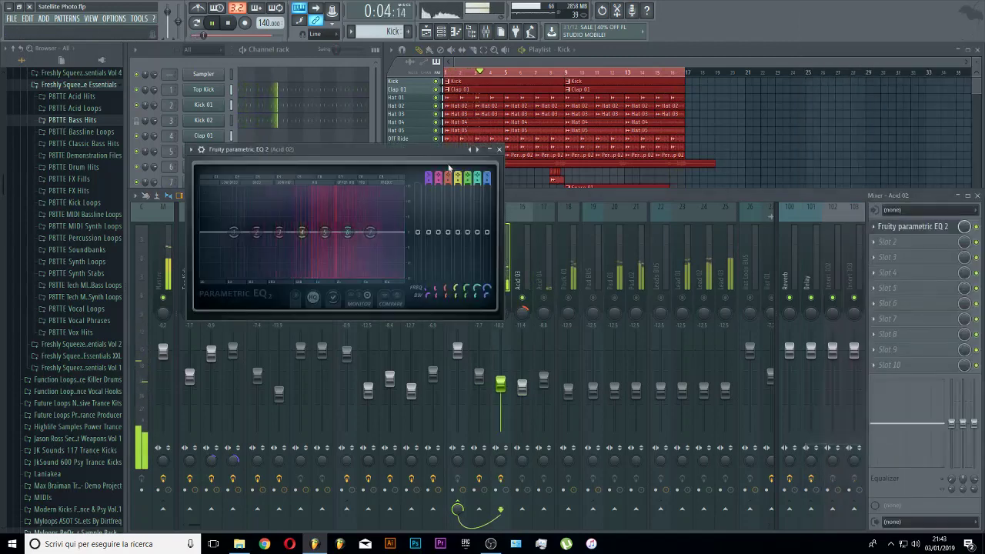
click(477, 149)
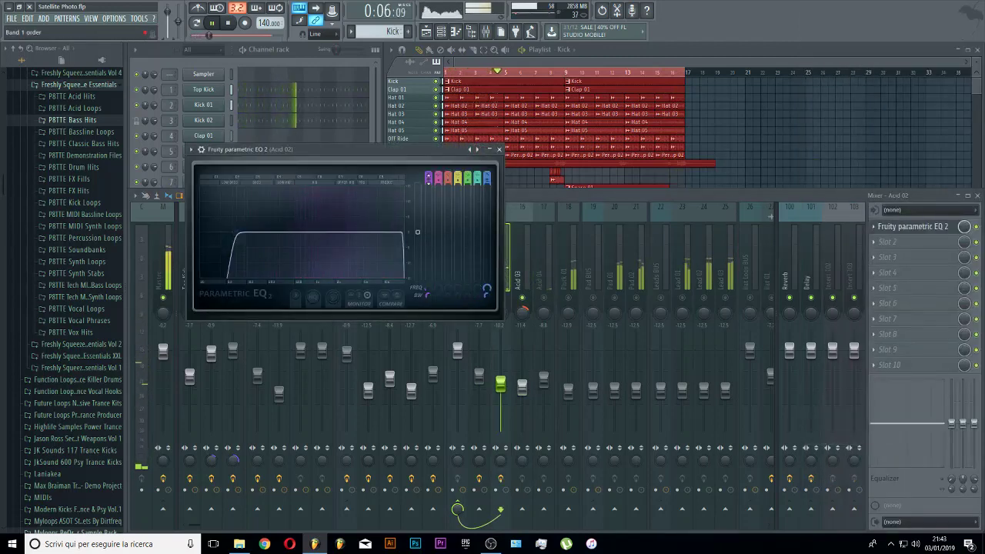
- Raise the high-pass cutoff on Acid 02's EQ to about 238 Hz and add a gentle mid boost with band 3
click(478, 79)
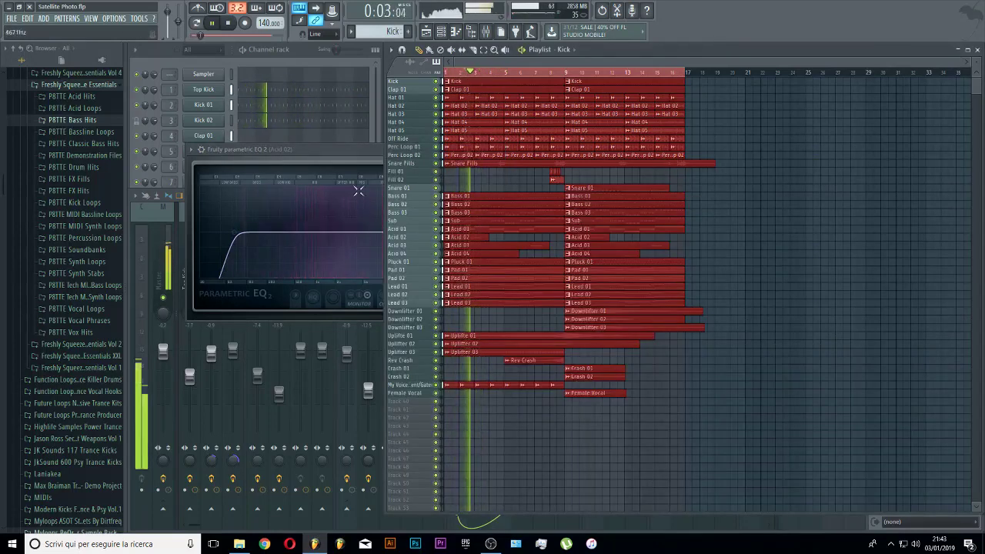
drag(241, 242, 273, 231)
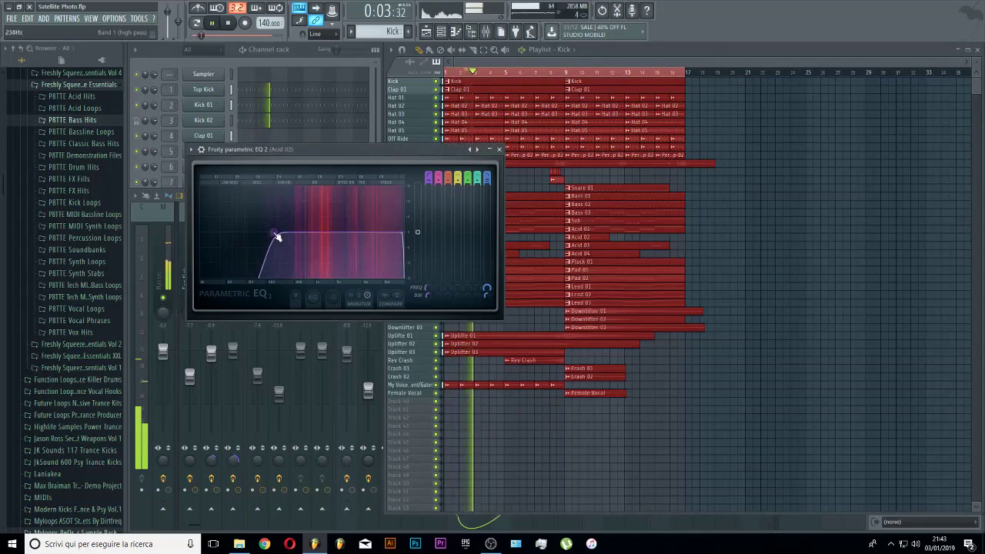
right_click(448, 176)
click(462, 179)
key(space)
drag(365, 231, 316, 222)
key(space)
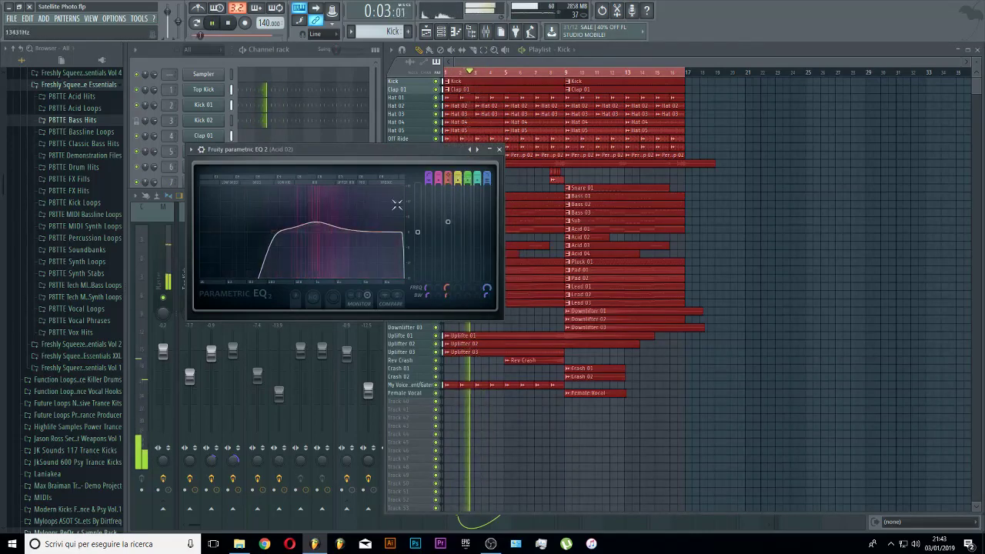
- Boost the top end of Acid 02's EQ with band 5 and lower the main level to -3.4 dB
key(space)
key(space)
right_click(468, 177)
click(481, 182)
drag(387, 251, 398, 198)
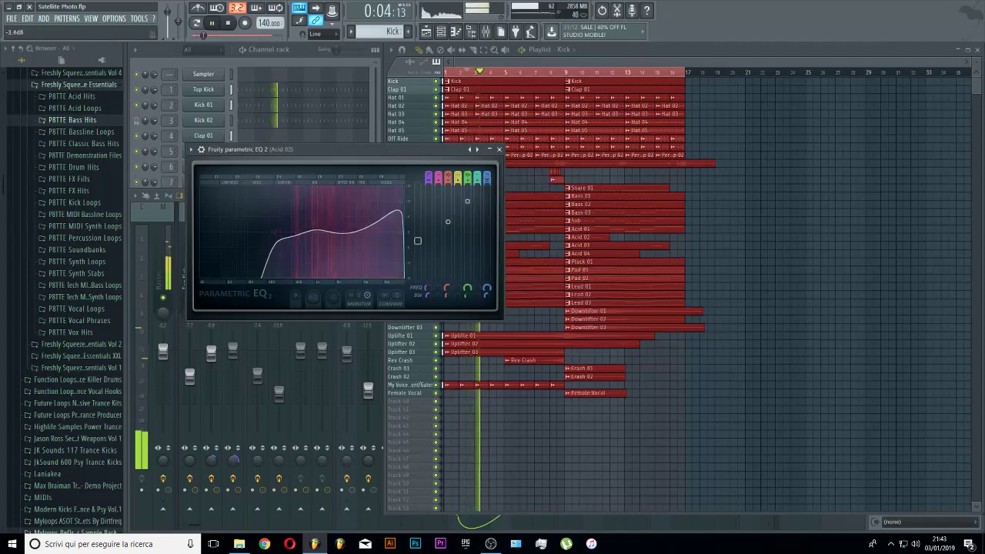
- Ease Acid 02's high boost slightly, pull the low-pass cutoff down to about 15969 Hz and close the EQ
mouse_move(329, 226)
mouse_down()
mouse_move(319, 252)
mouse_move(311, 224)
mouse_move(335, 231)
mouse_up()
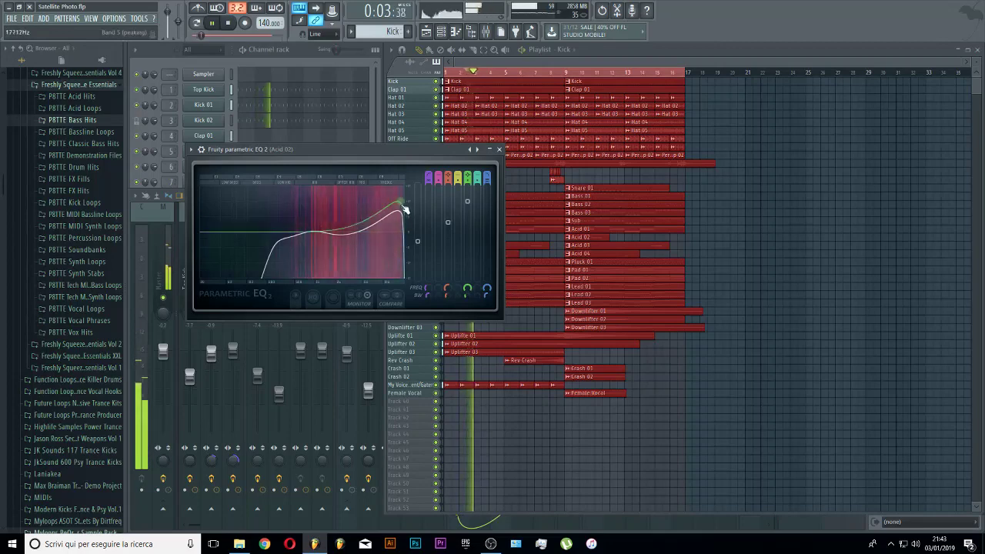
drag(401, 202, 397, 232)
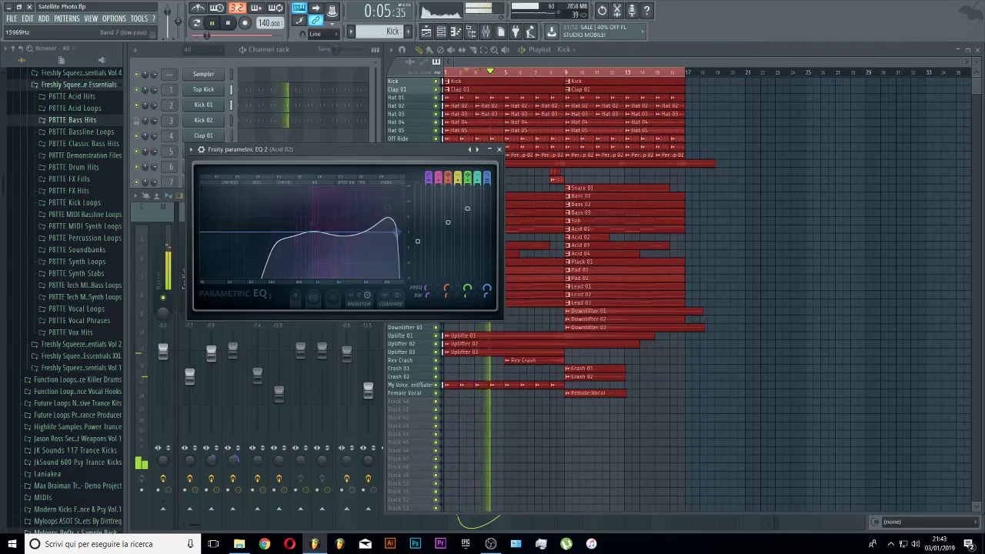
key(Escape)
click(327, 199)
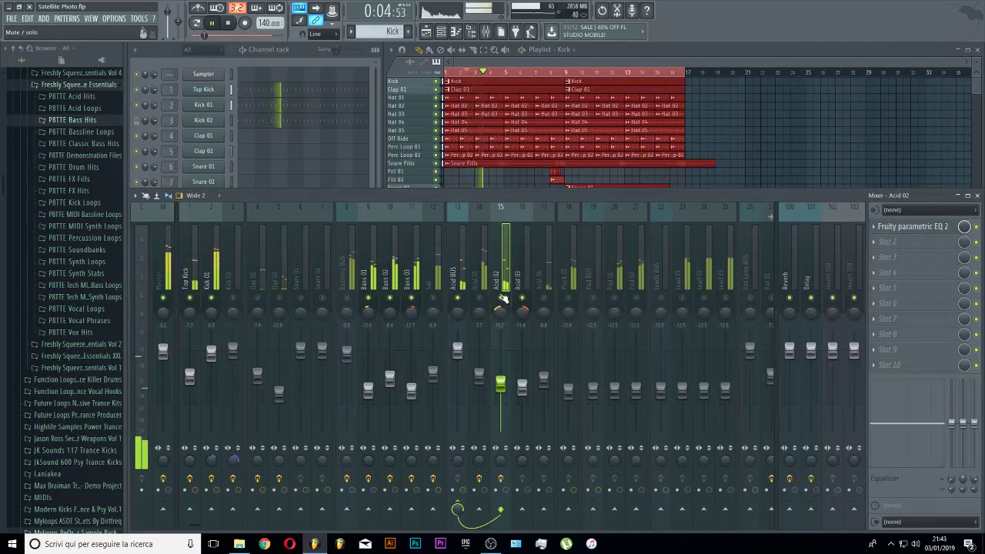
- Copy Acid 02's Fruity parametric EQ 2 settings to the Acid 04 and Acid 03 tracks
click(874, 227)
drag(880, 278, 540, 271)
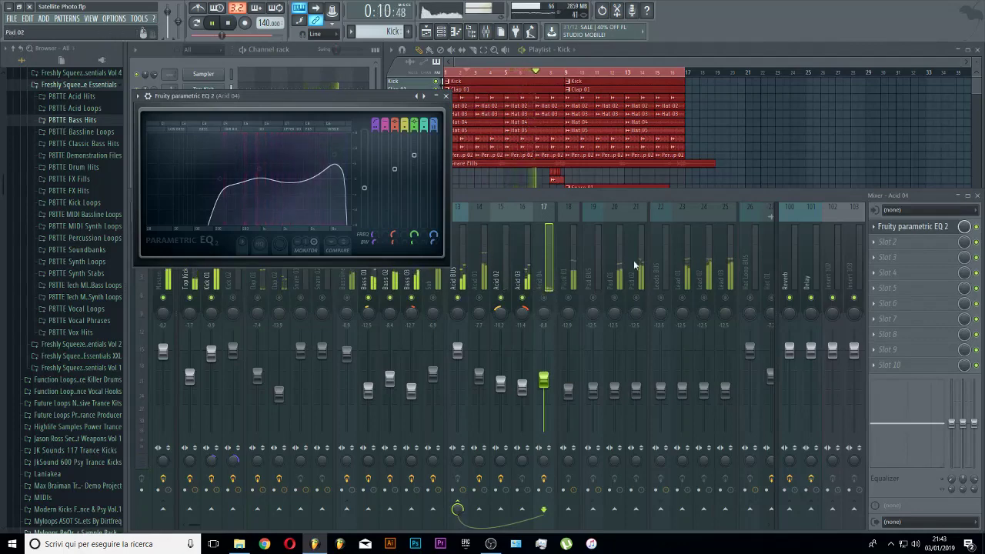
click(874, 227)
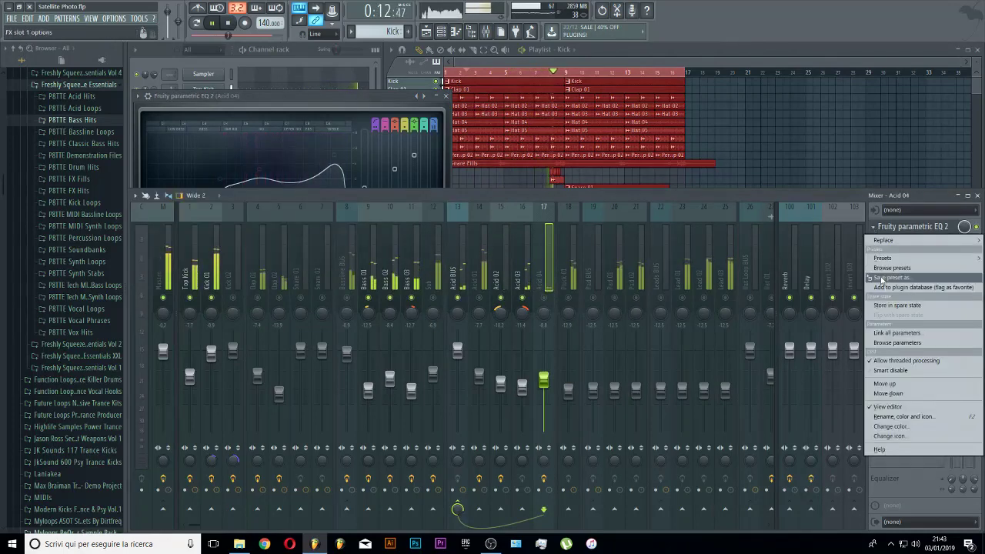
drag(877, 278, 528, 283)
- Unmute Acid 04 and bring up its copied EQ for editing
click(543, 285)
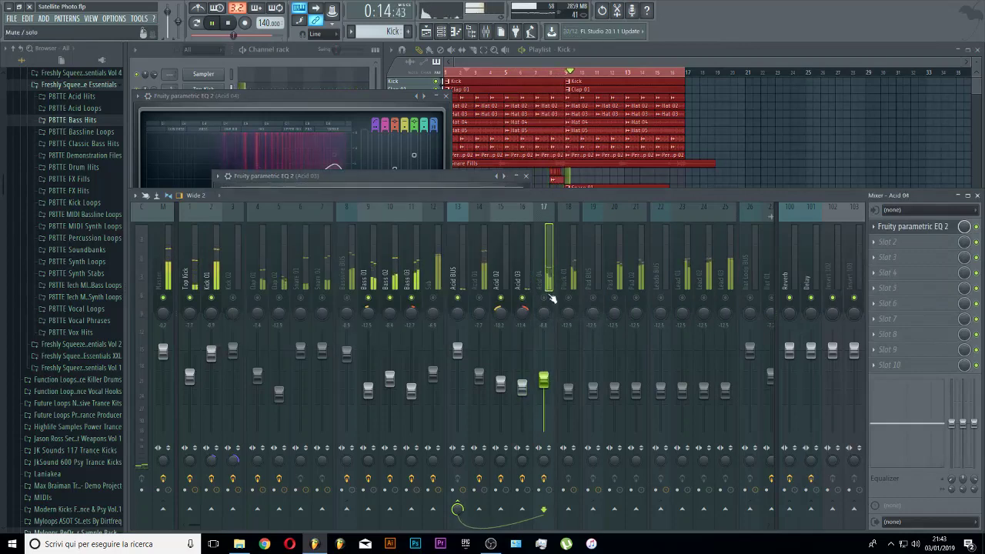
click(885, 231)
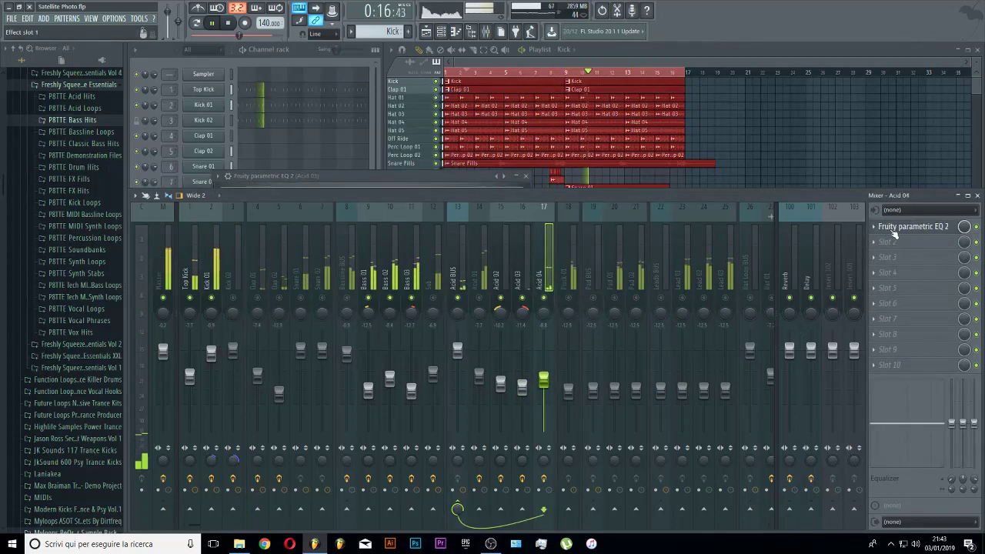